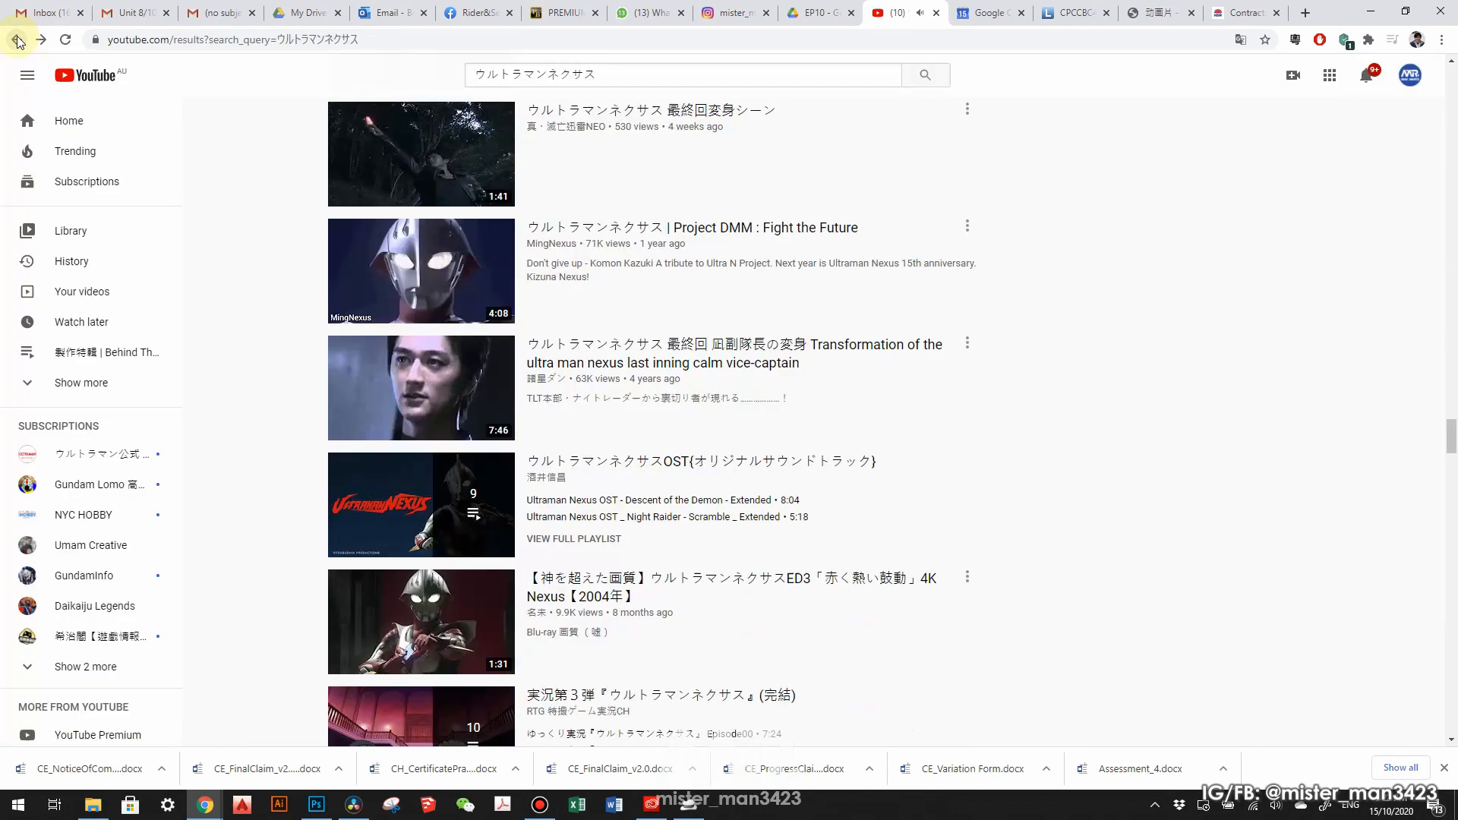
Look through the YouTube results for ウルトラマンネクサス and open the Google image results for the same term
scroll(1124, 275, "down", 10)
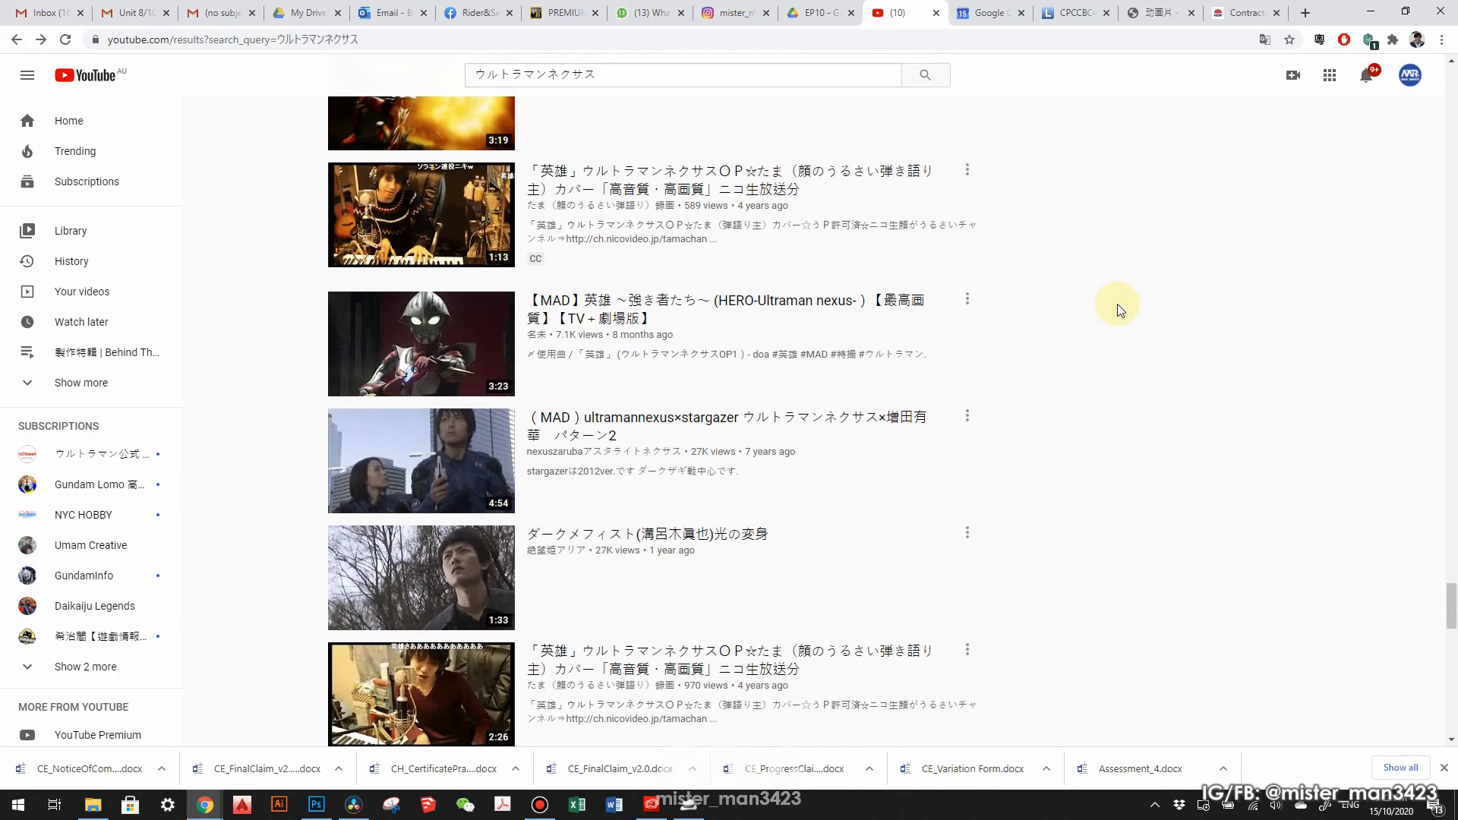
scroll(1122, 333, "down", 3)
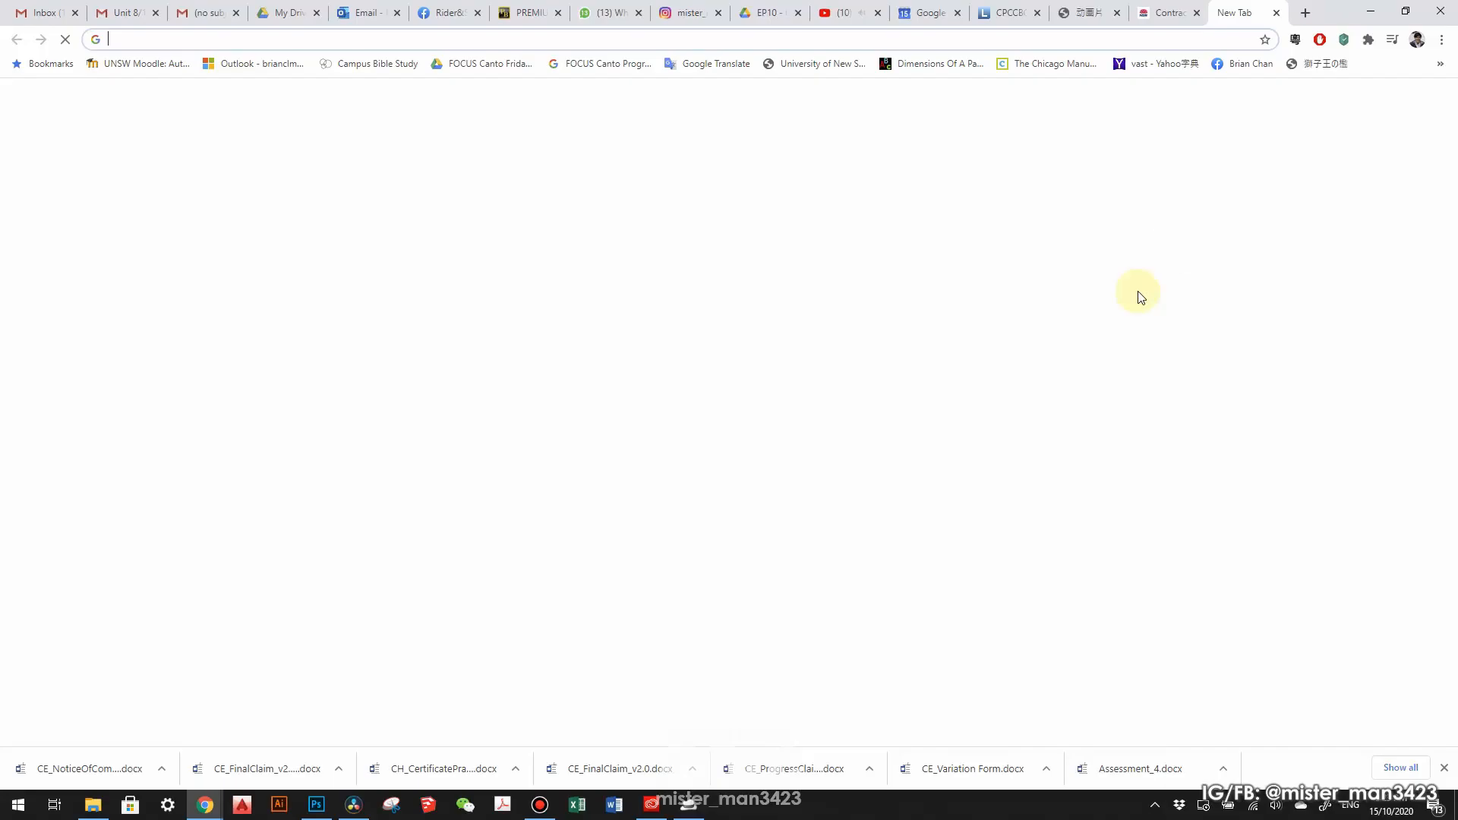
left_click(238, 136)
scroll(530, 336, "down", 1)
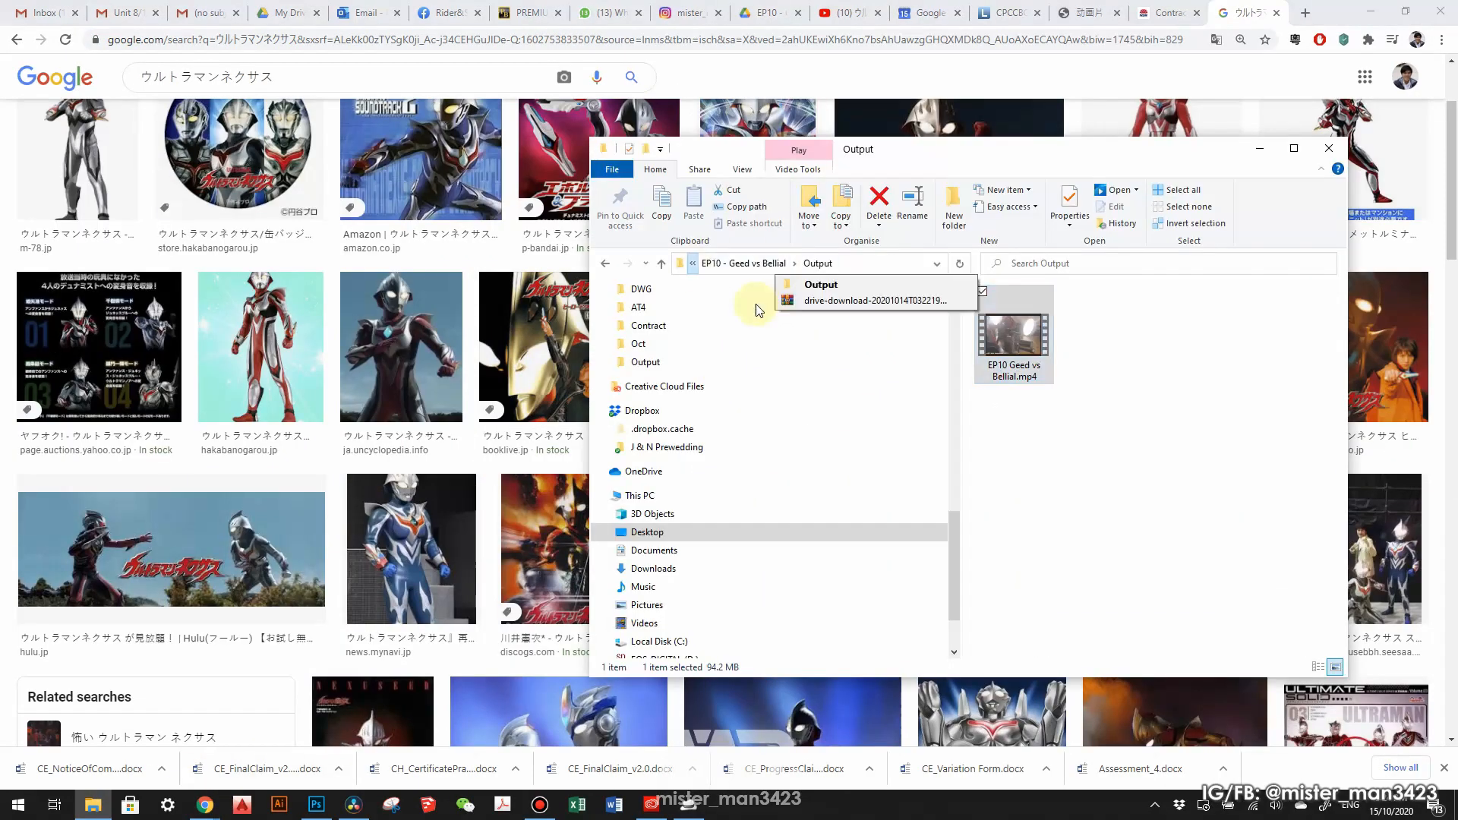
Browse in File Explorer to the 2020 > Nov > RAW folder and view the IMG_3054.JPG photo
double_click(754, 304)
double_click(980, 385)
double_click(1188, 300)
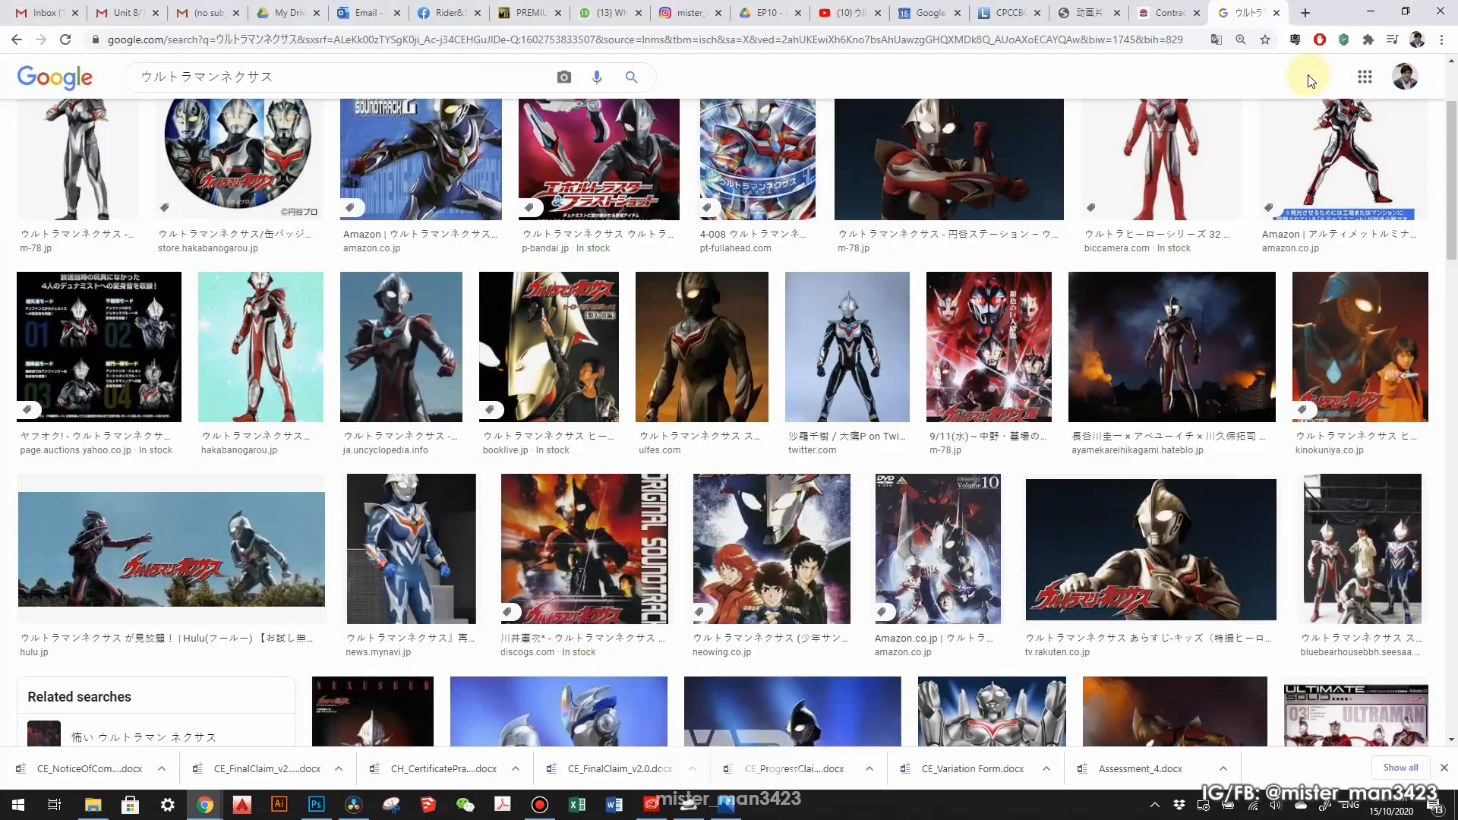
Find an Ultraman Nexus picture with glowing eyes in the image results and save it as post-5141-ulfes2019sp-001.jpg
scroll(635, 433, "down", 4)
left_click(634, 433)
scroll(634, 433, "down", 8)
left_click(597, 506)
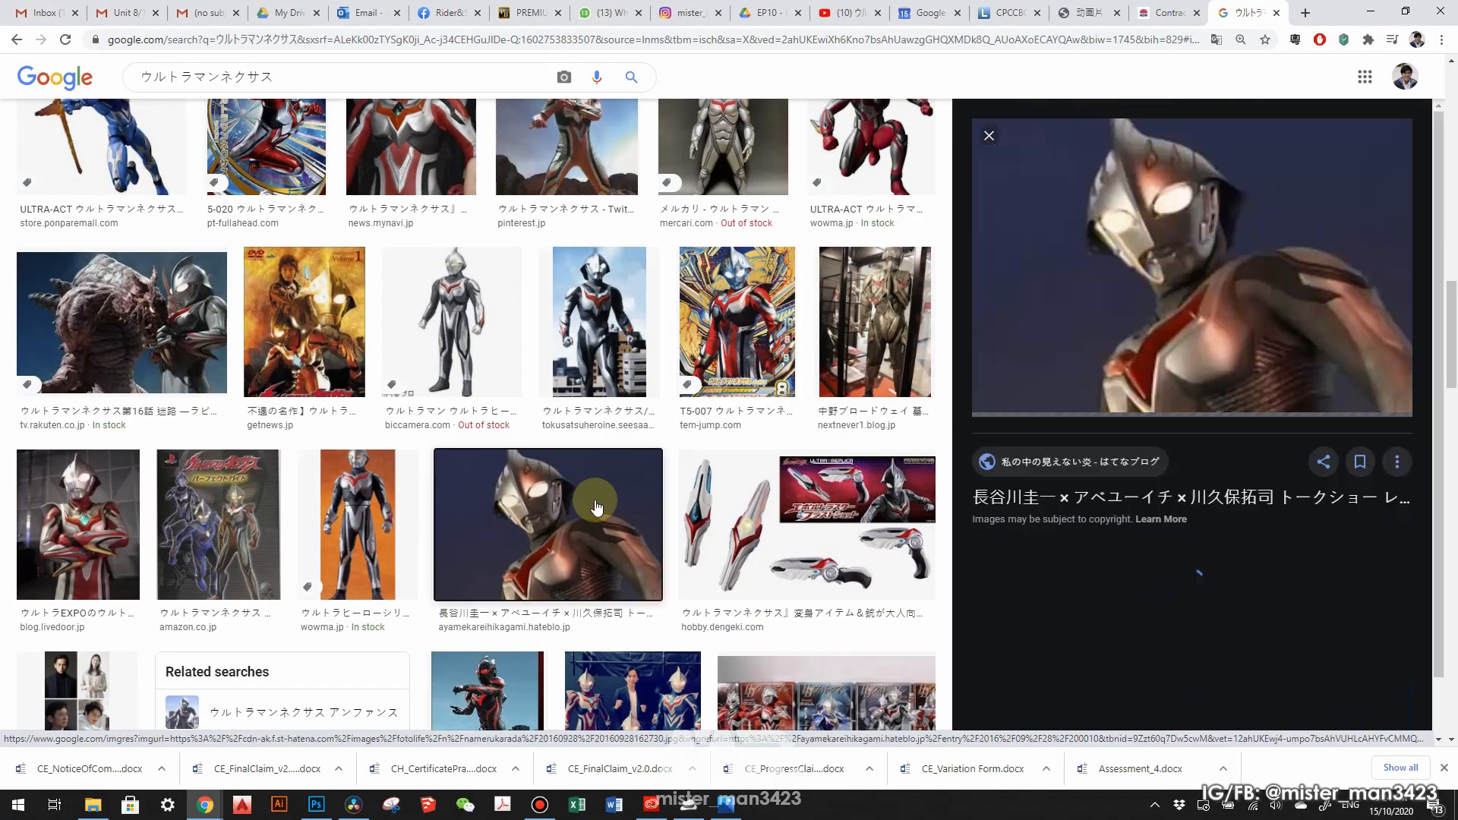
scroll(1217, 229, "down", 3)
left_click(1179, 368)
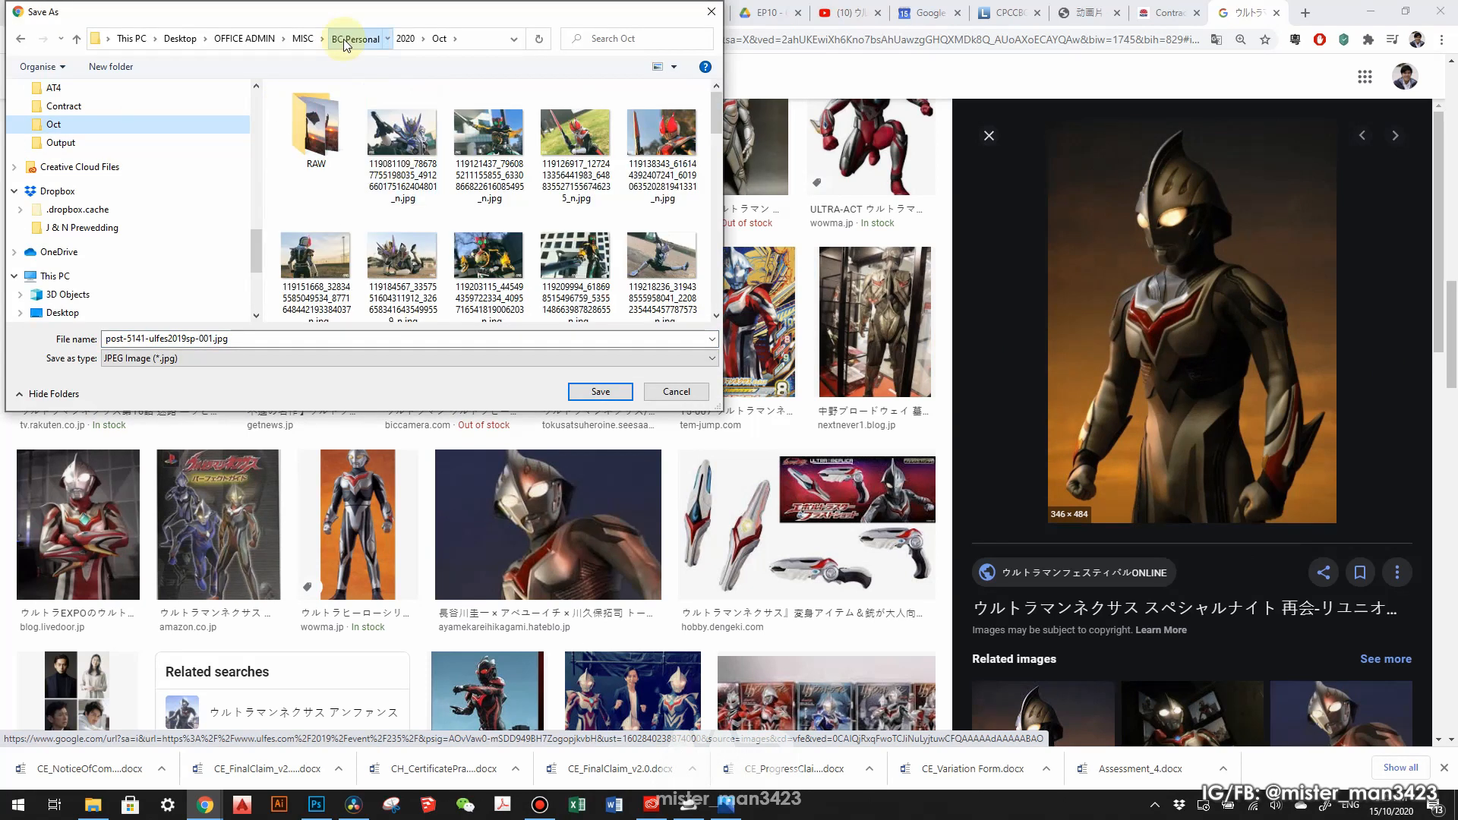
left_click(343, 39)
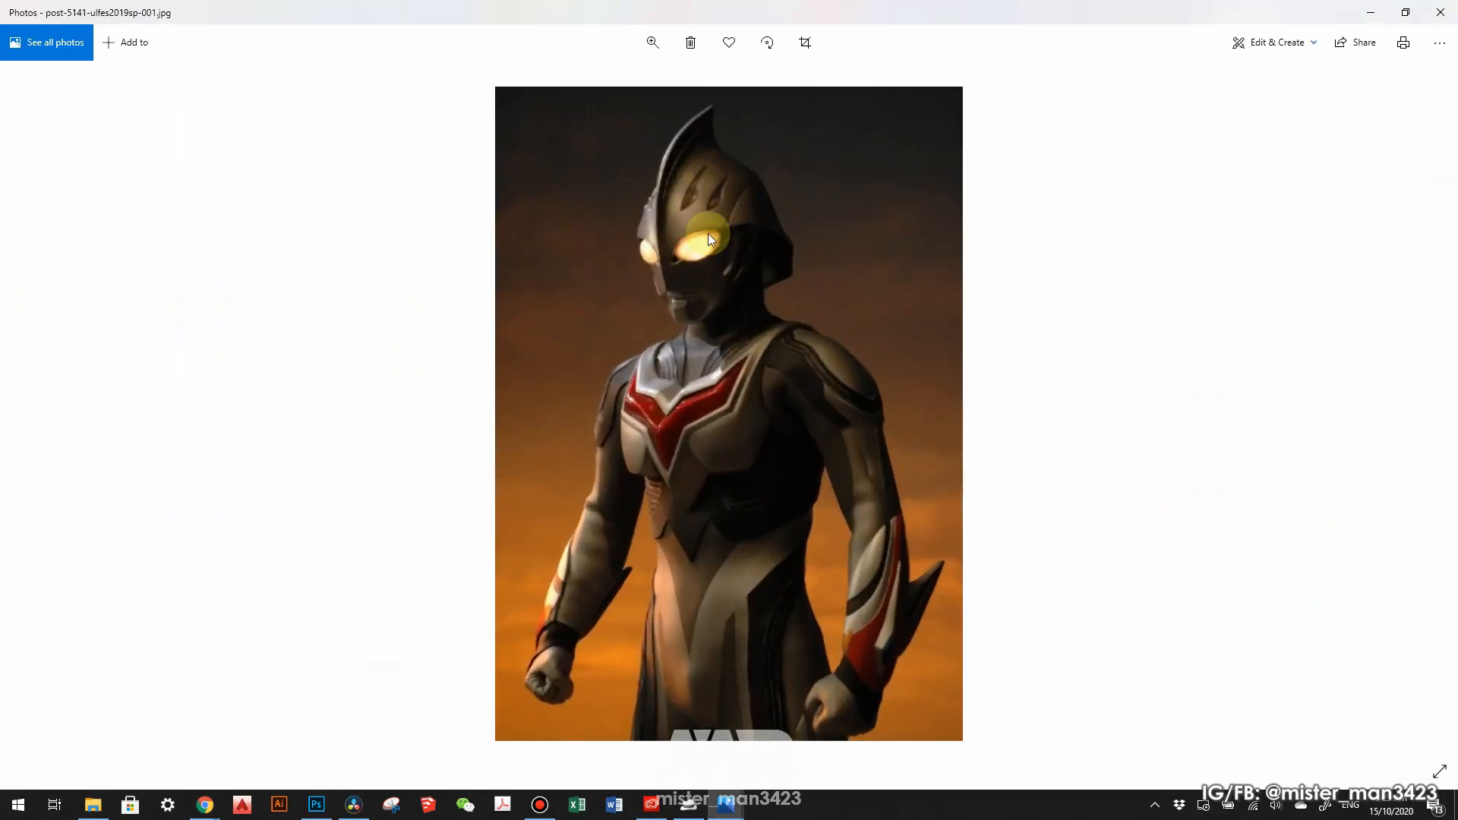
Examine how the eyes glow in the saved Ultraman Nexus picture and in related images from the search results
scroll(726, 326, "up", 3)
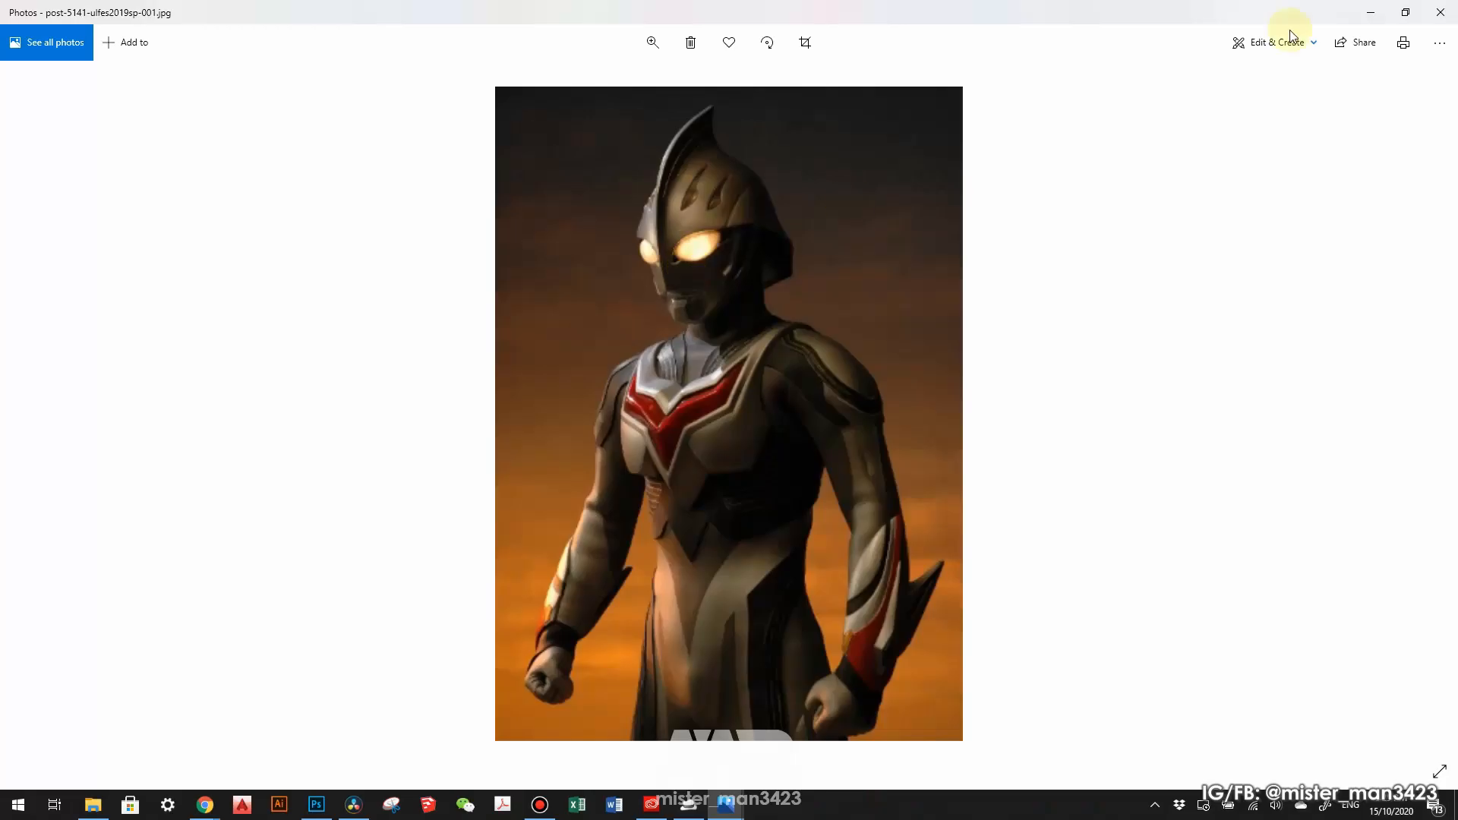
left_click(1369, 11)
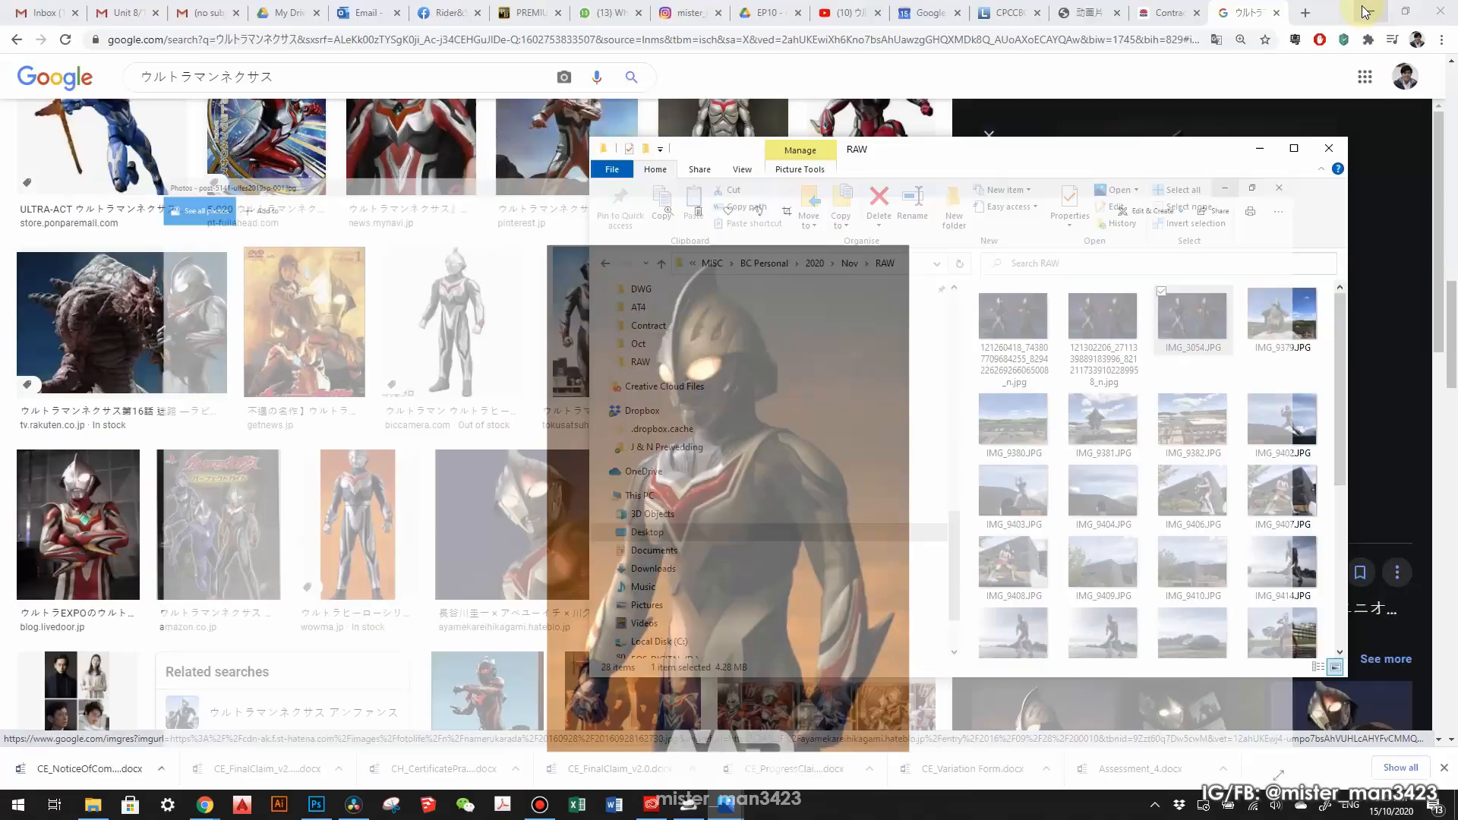
left_click(1122, 94)
scroll(1207, 302, "down", 4)
left_click(1178, 417)
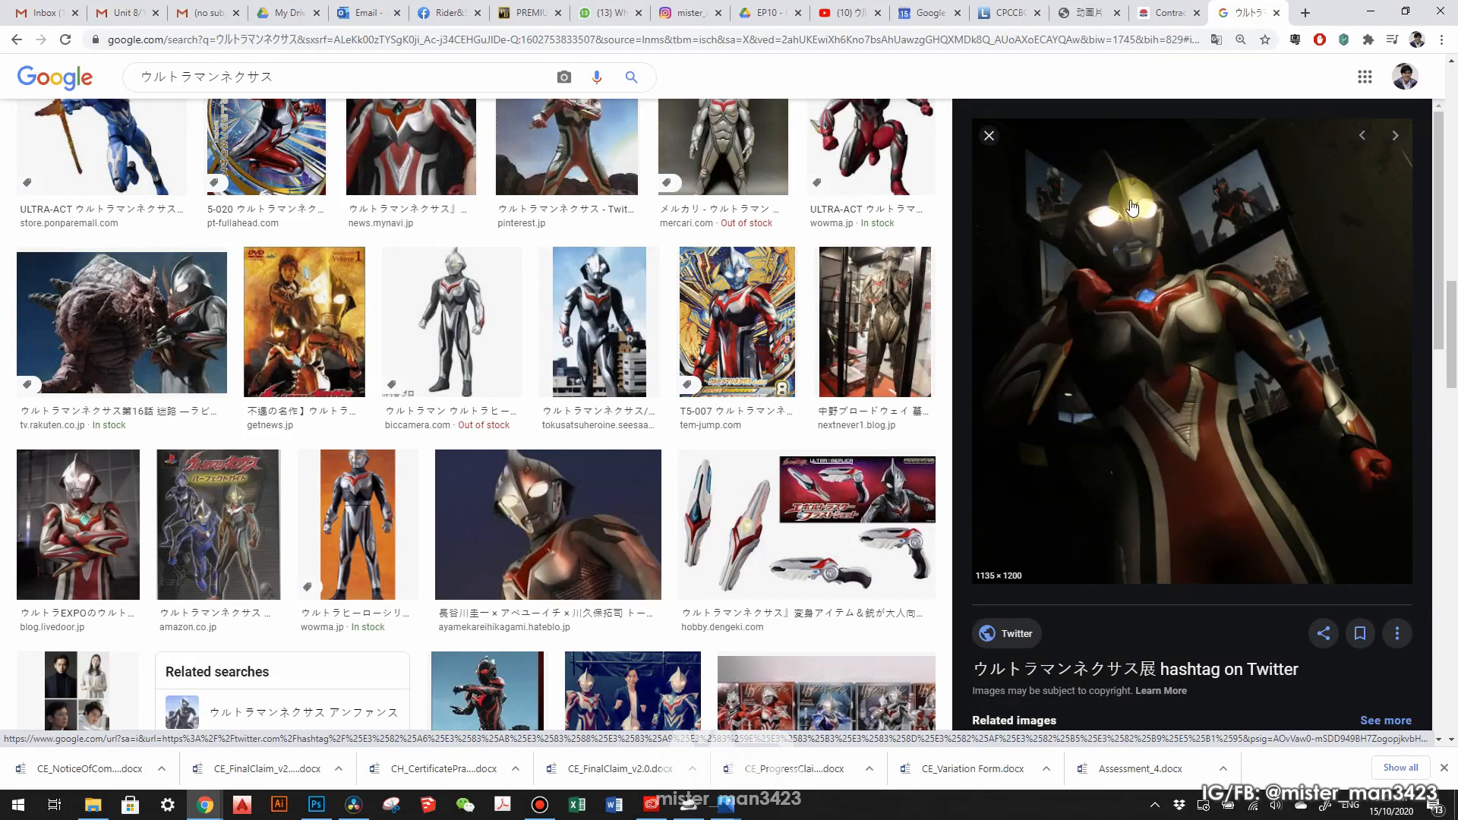
scroll(968, 503, "down", 7)
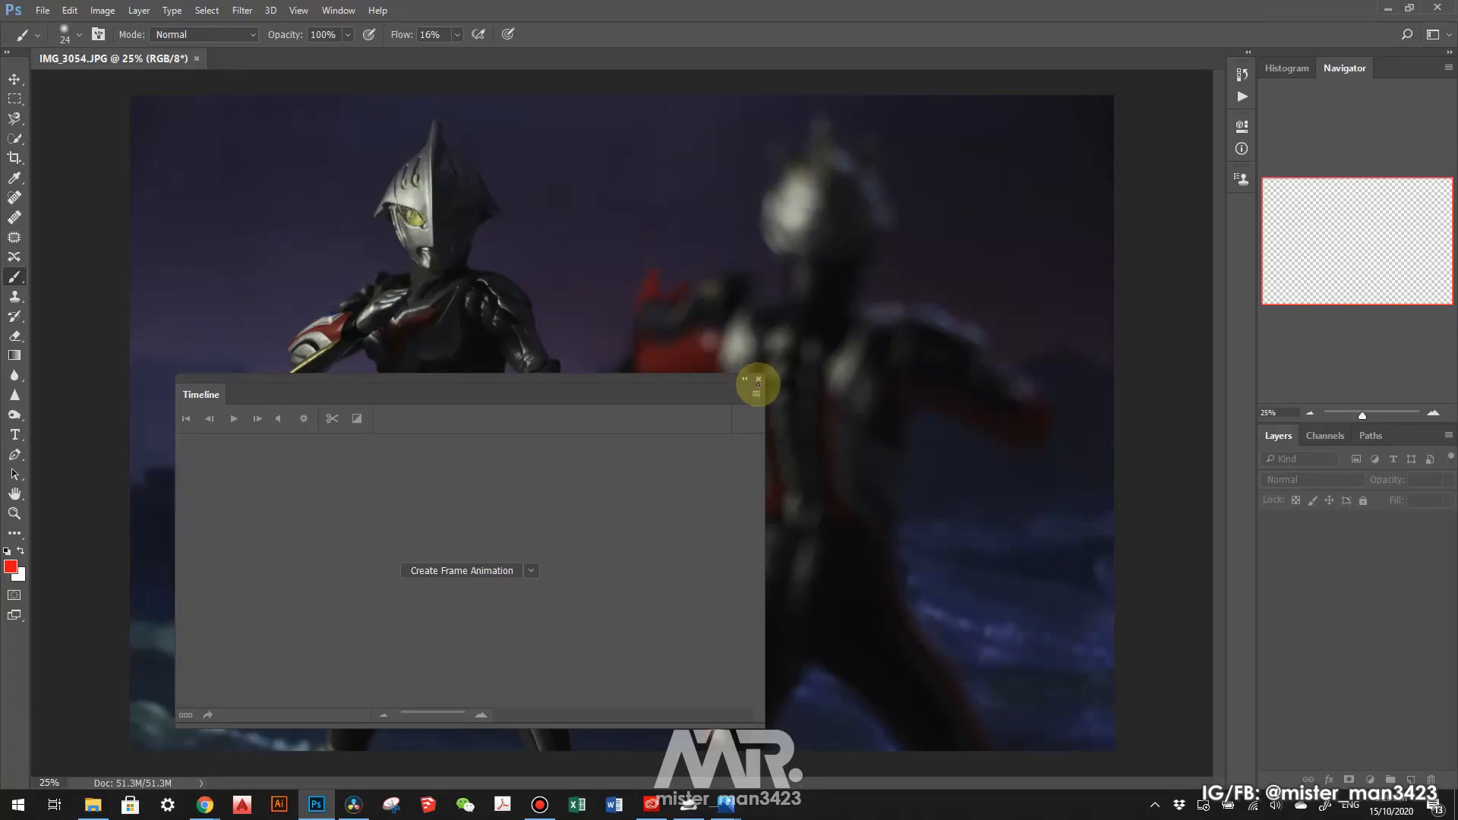
In Photoshop, close the floating Timeline over IMG_3054.JPG and make the Move tool active
left_click(758, 379)
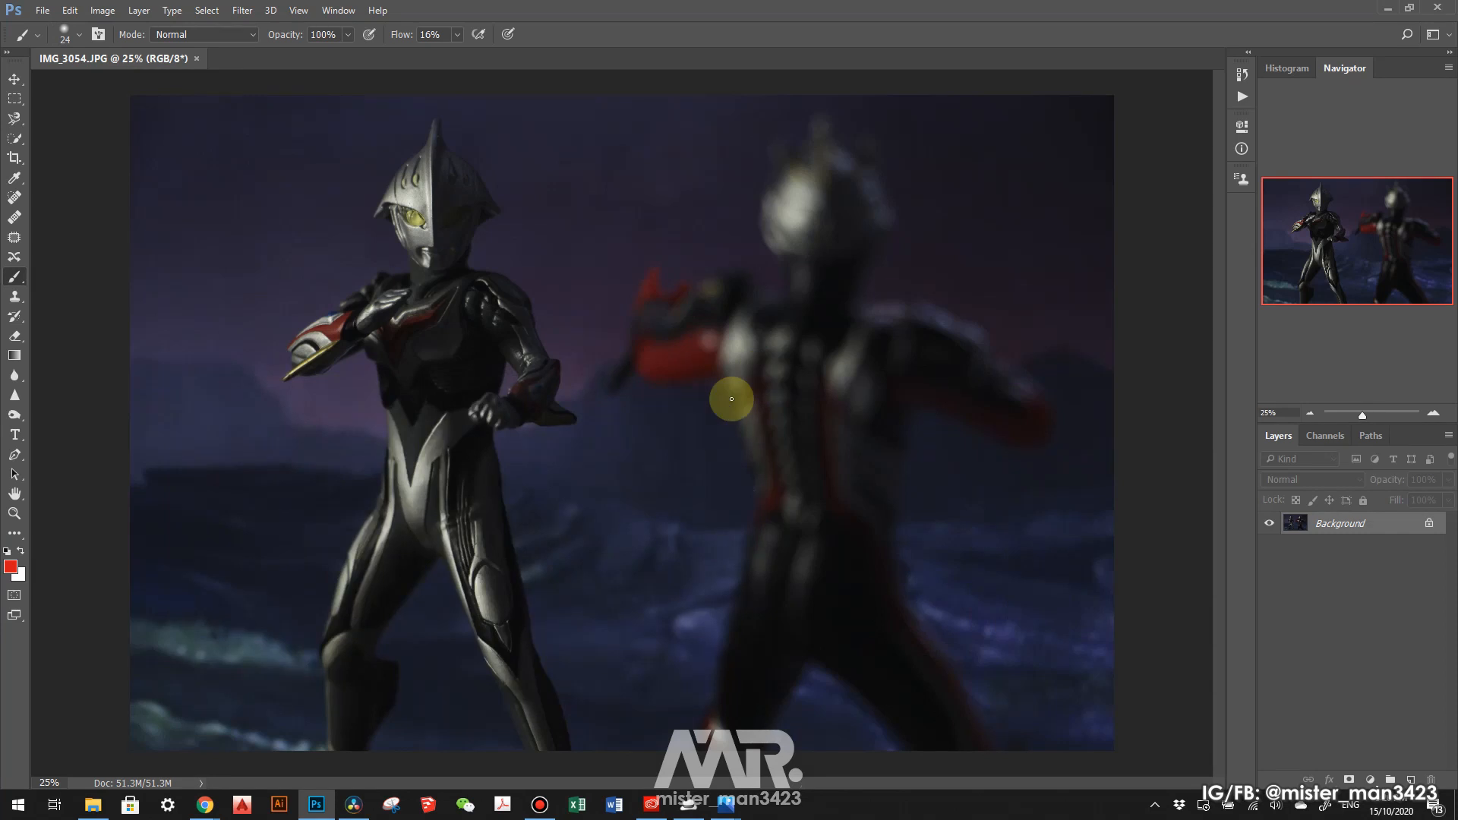
left_click(14, 161)
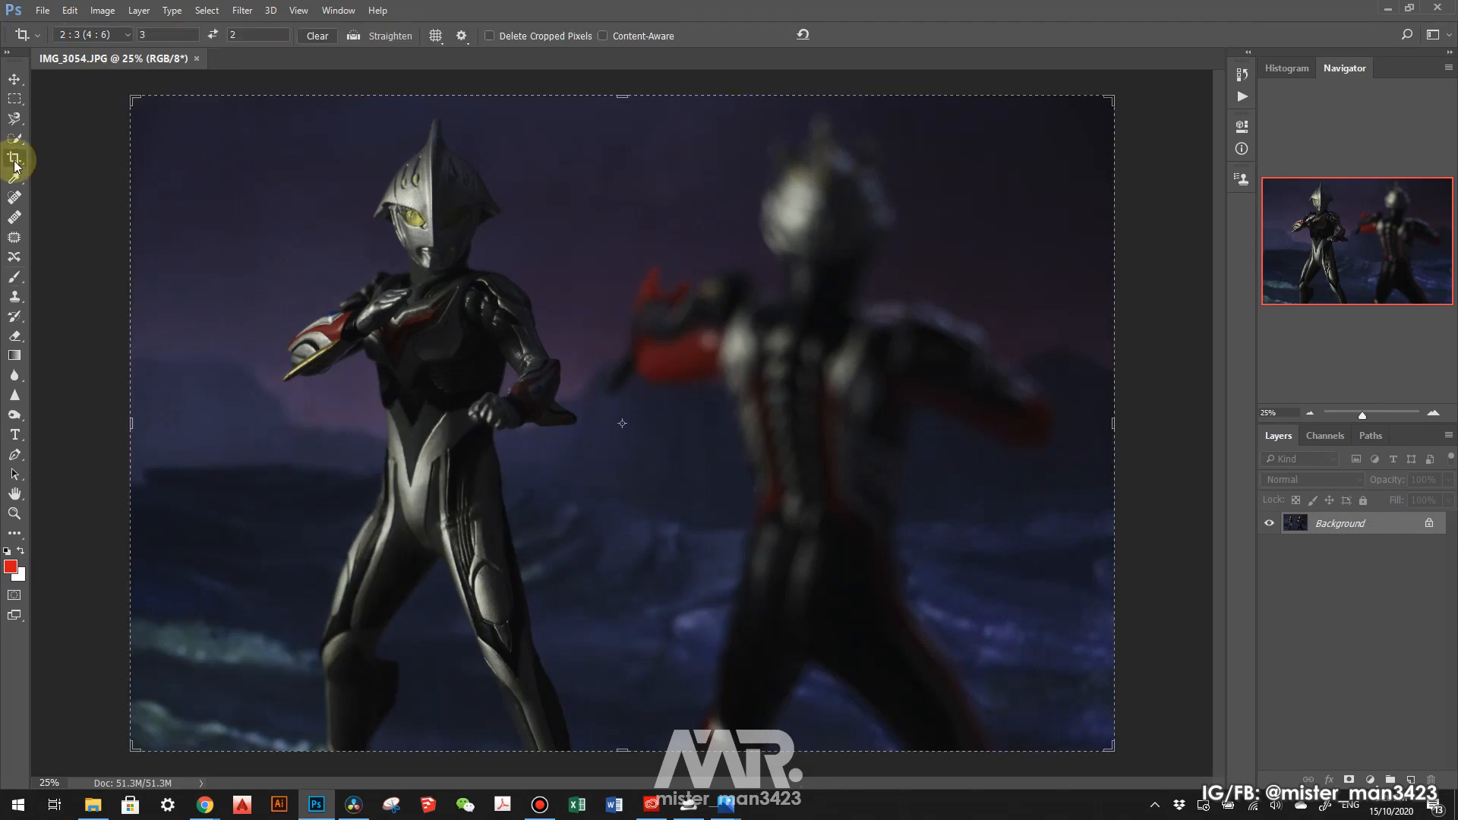
left_click(9, 79)
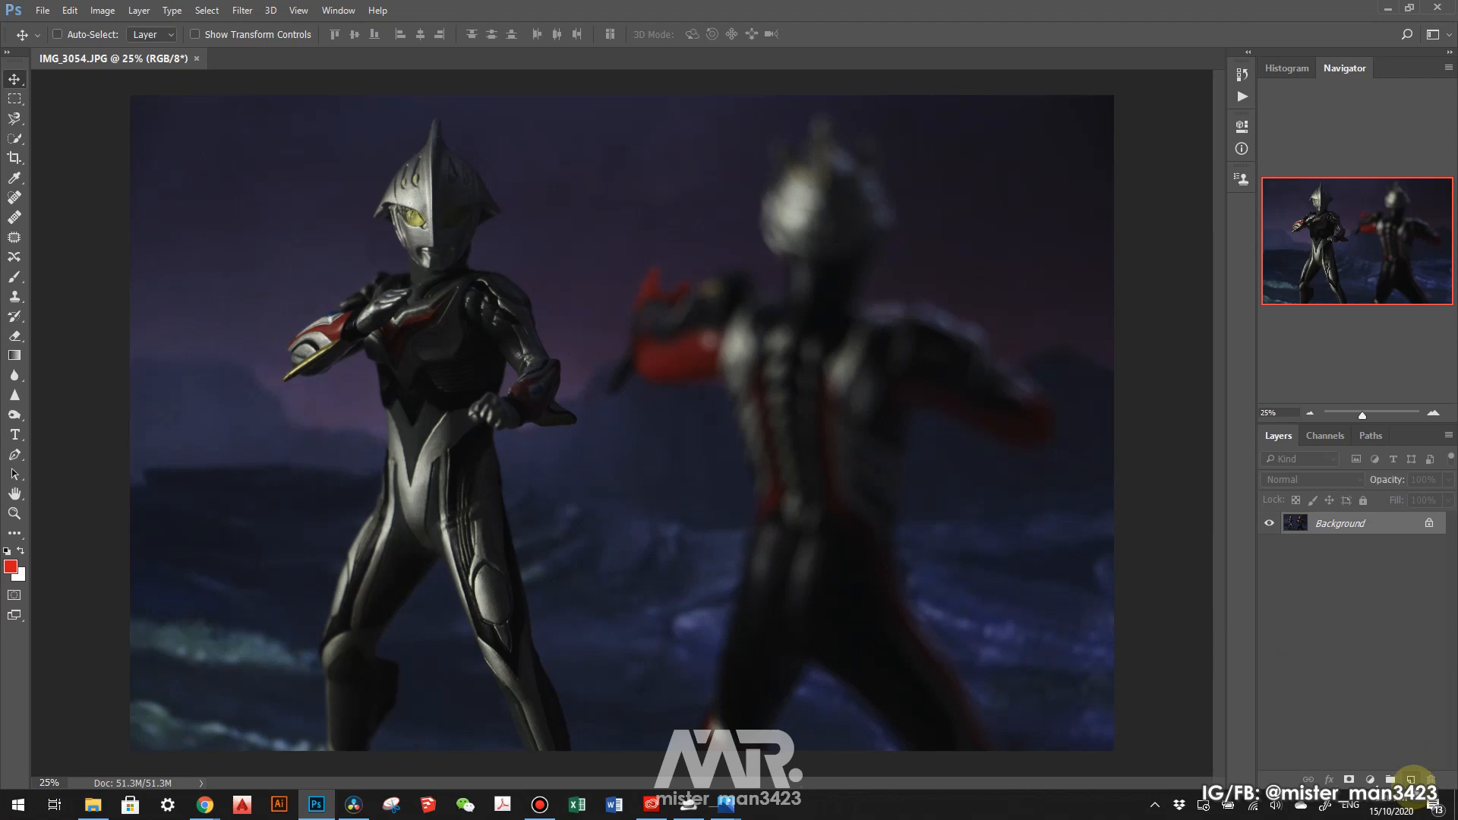
Add a new layer above the background, set its blend mode to Overlay and name it Overlay
left_click(1410, 779)
left_click(1334, 482)
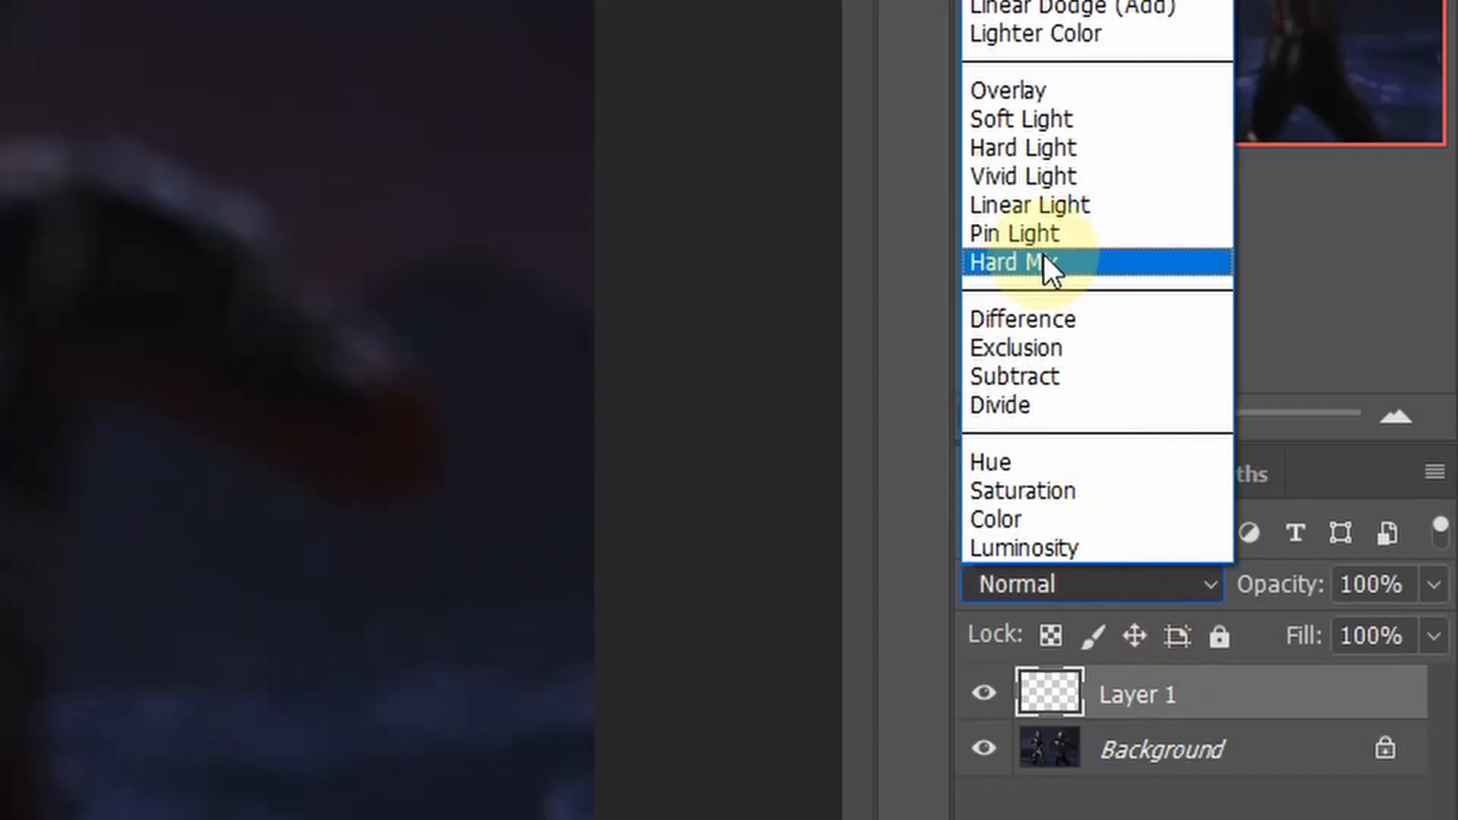
left_click(1042, 89)
double_click(1143, 694)
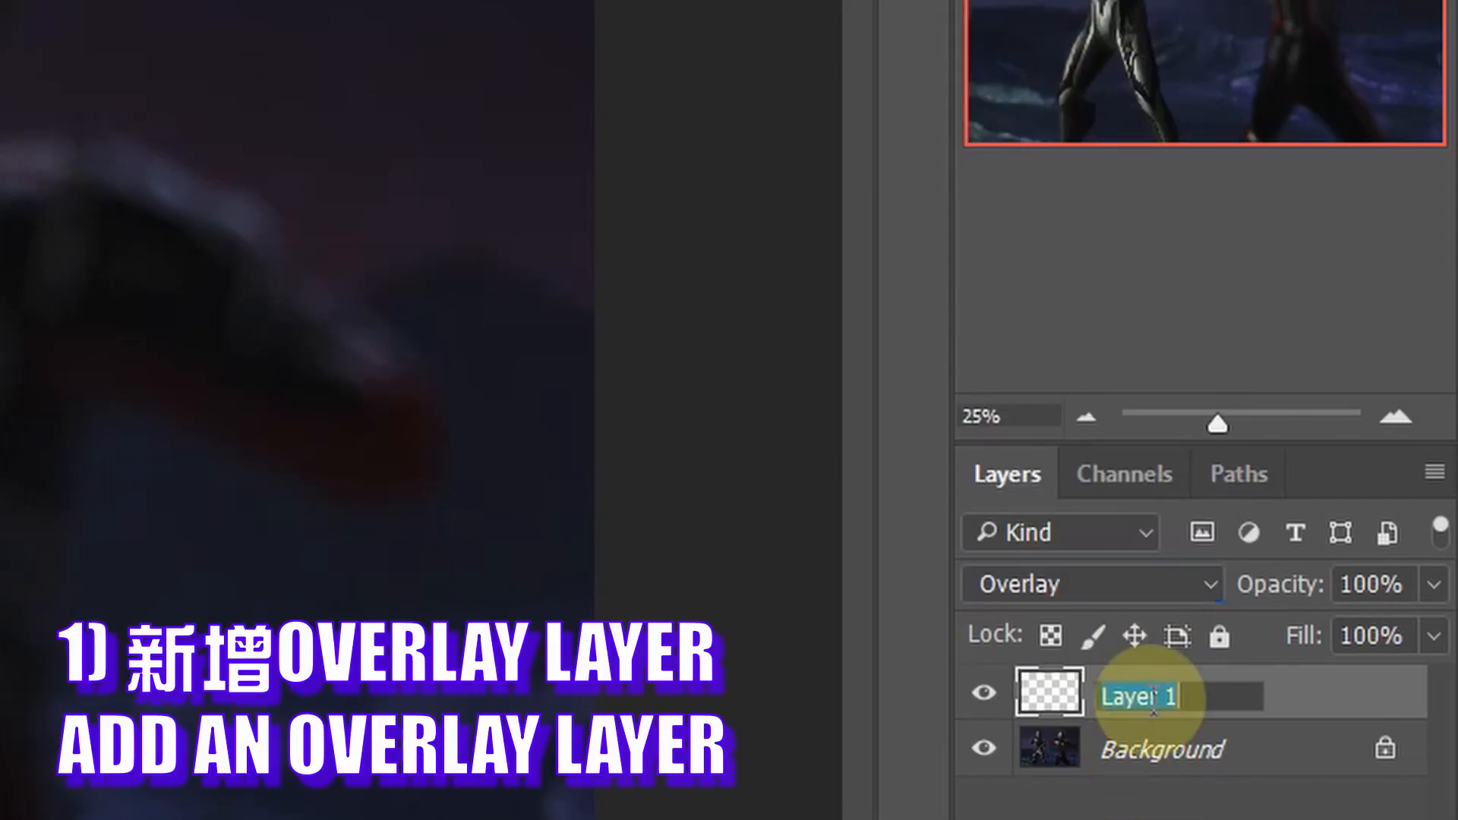
type("Overlay")
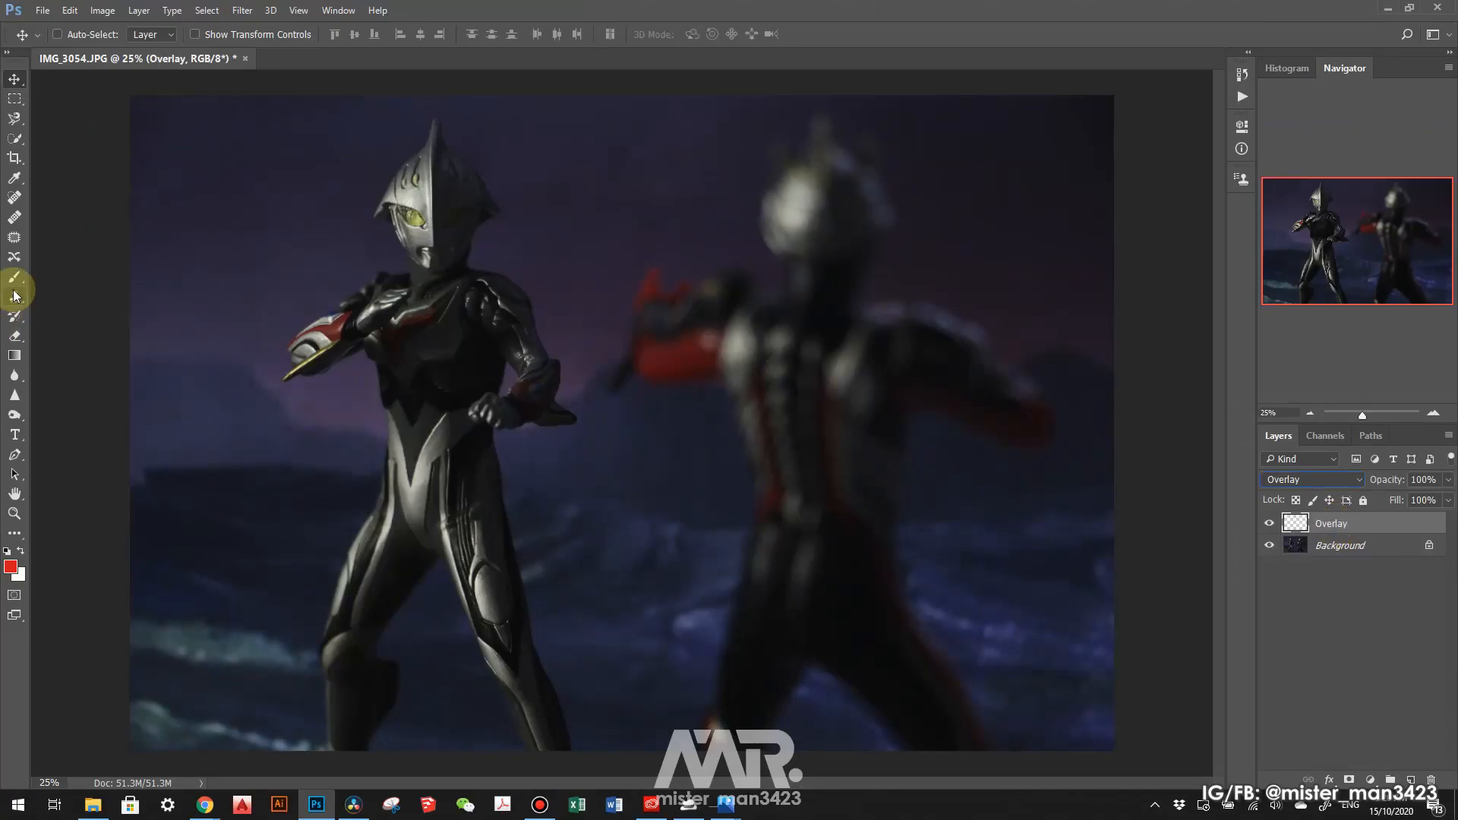
Set up the Brush tool with white as the foreground colour and enlarge its tip over the figure's lit eye
type("b")
left_click(22, 551)
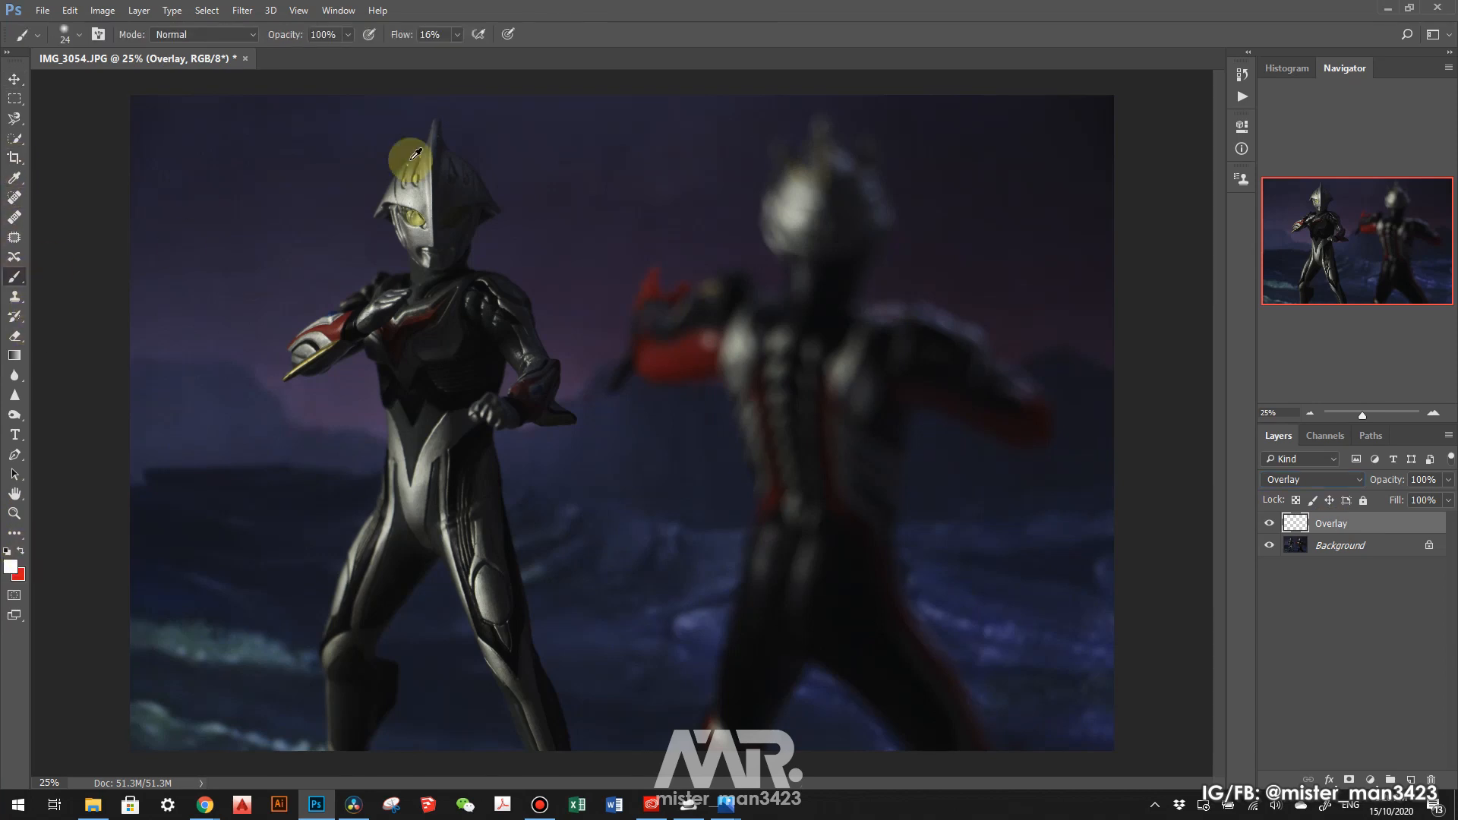
scroll(415, 154, "up", 5)
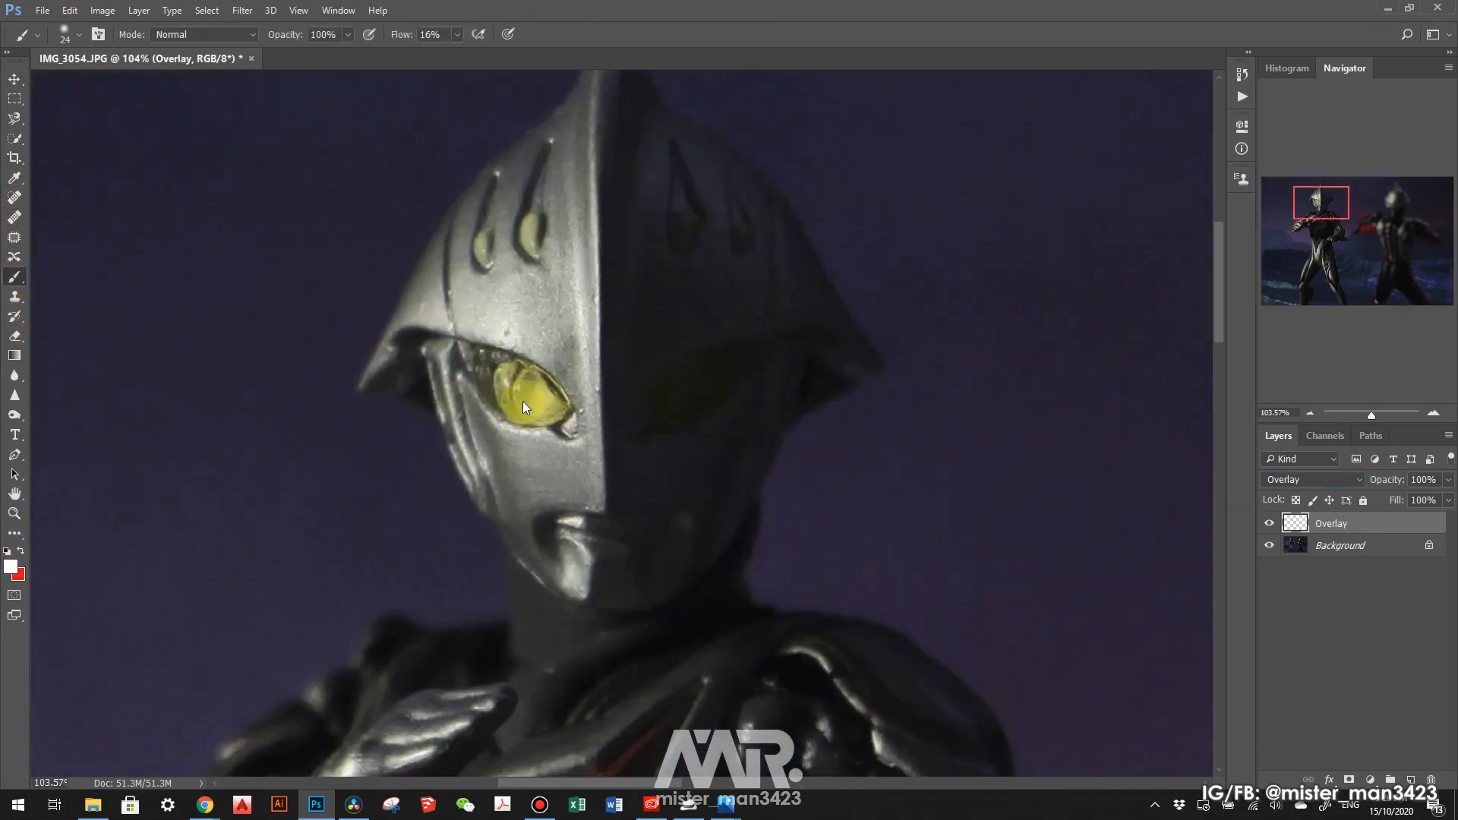
key("bracketright")
key("bracketright")
key("bracketright")
key("bracketright")
key("bracketright")
key("bracketright")
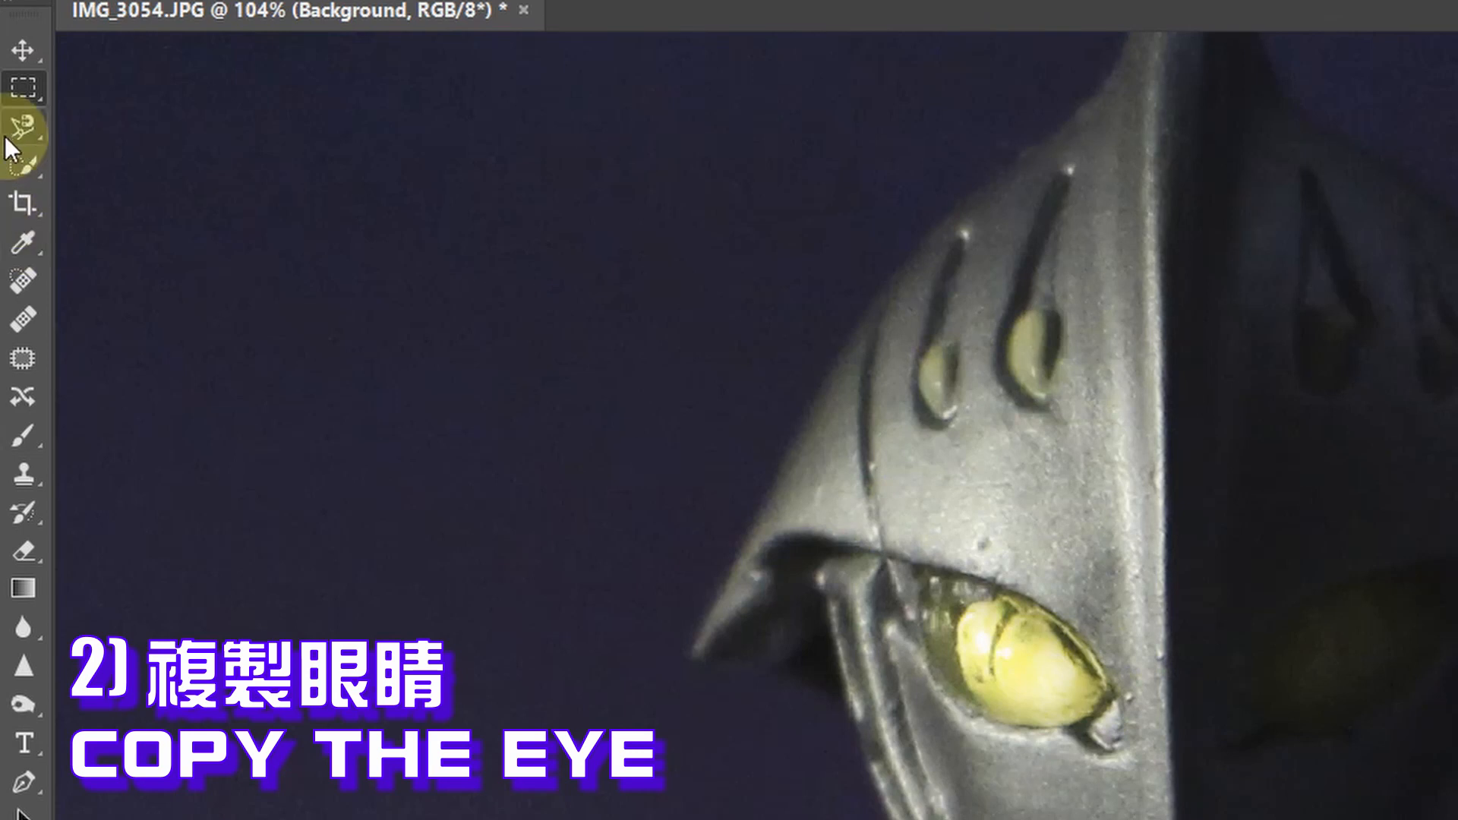
left_click(20, 129)
scroll(797, 488, "up", 5)
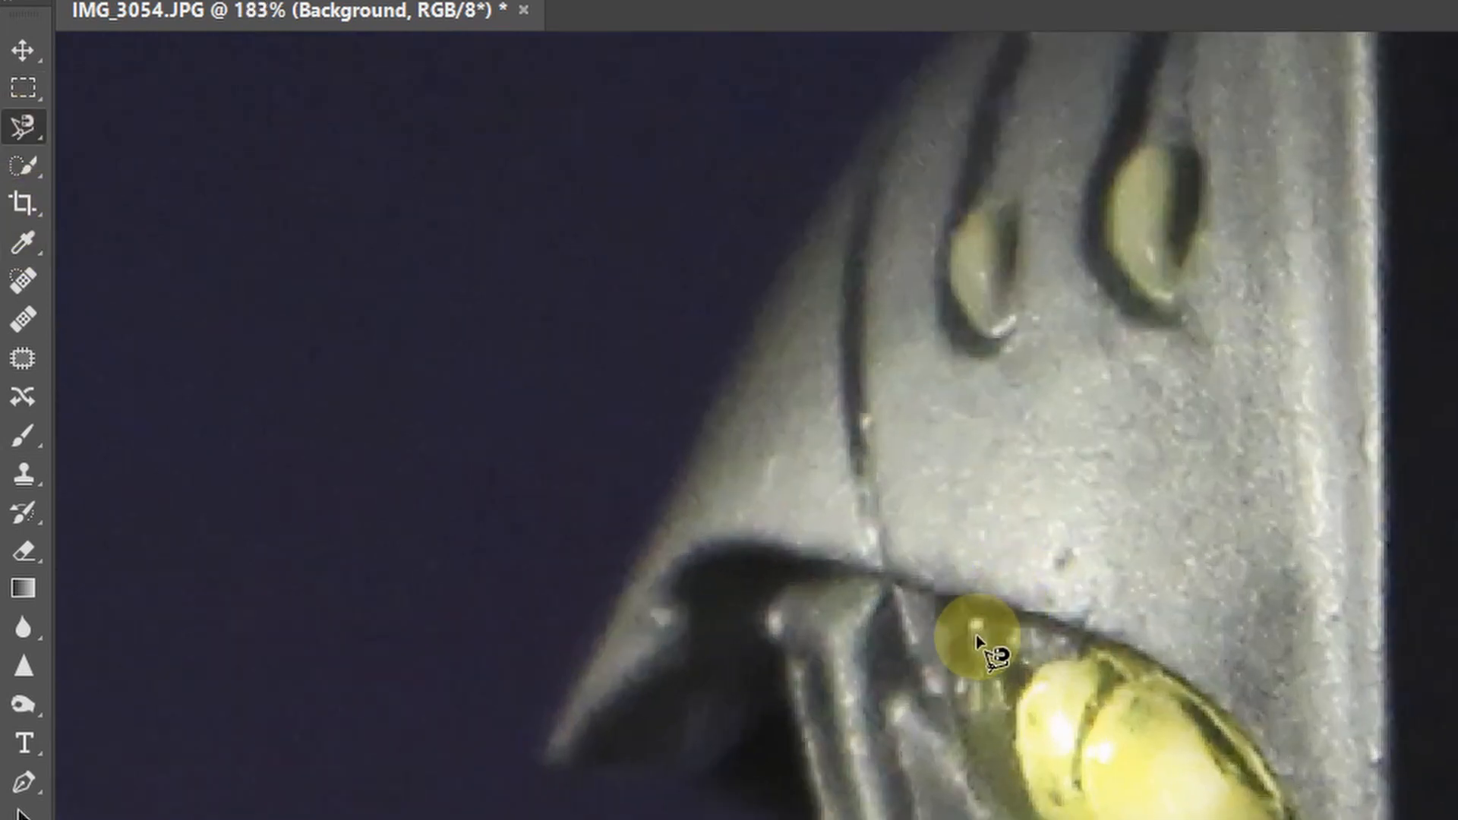
left_click_drag(967, 630, 955, 681)
key("Escape")
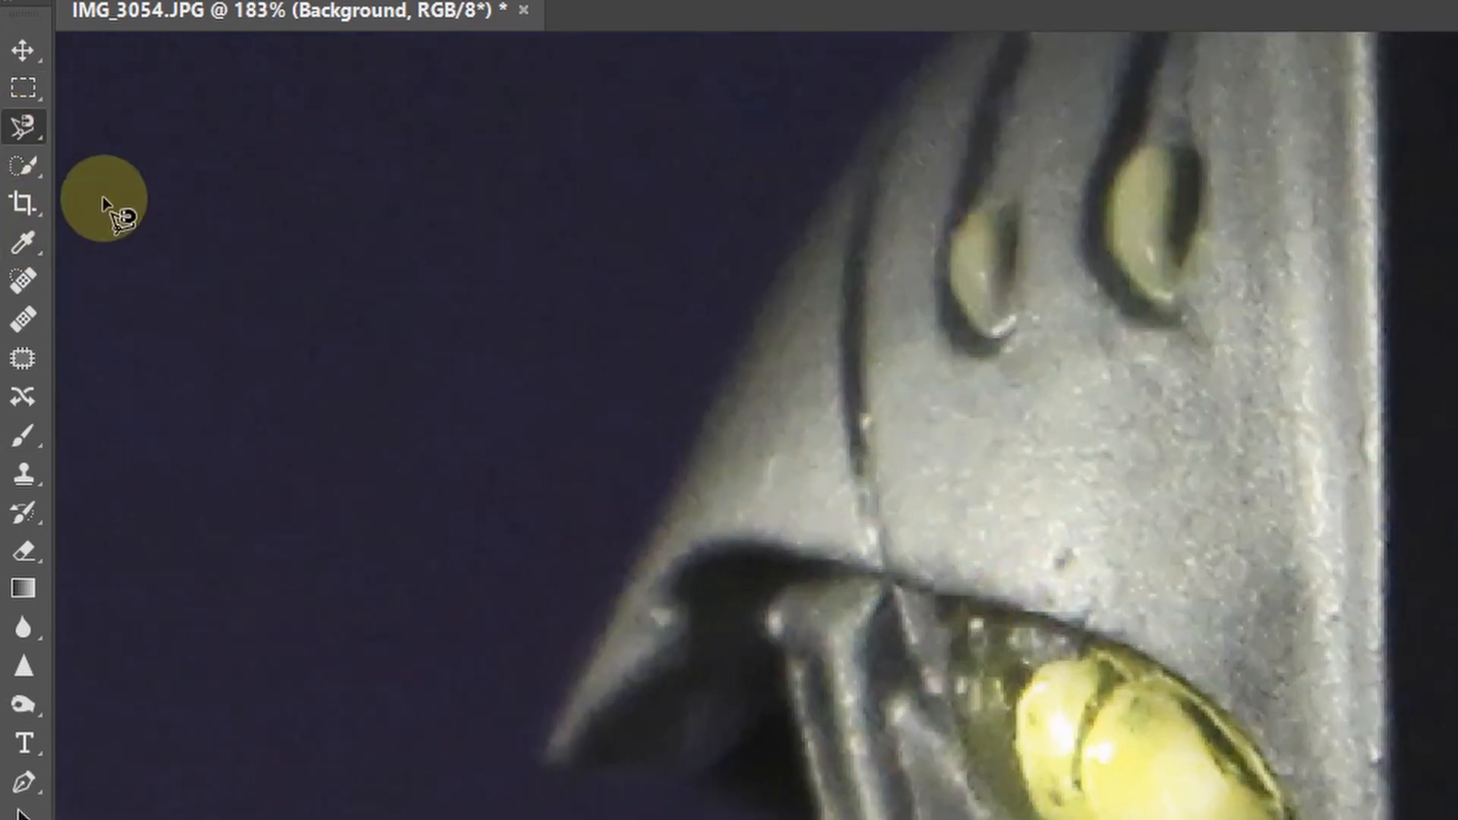
Outline the figure's lit yellow eye on the background layer with a closed Polygonal Lasso selection
right_click(20, 131)
left_click(162, 149)
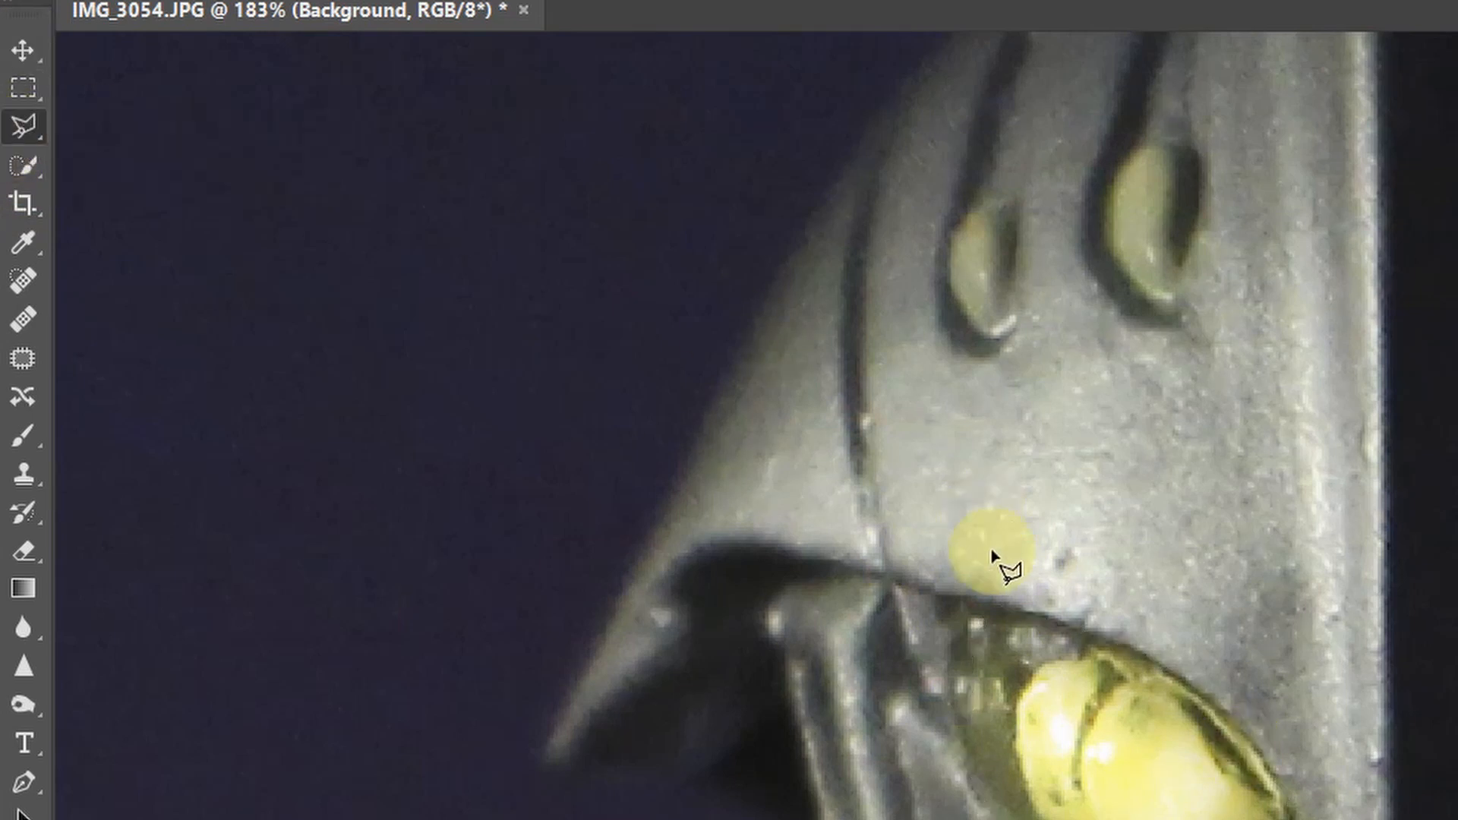
left_click(966, 606)
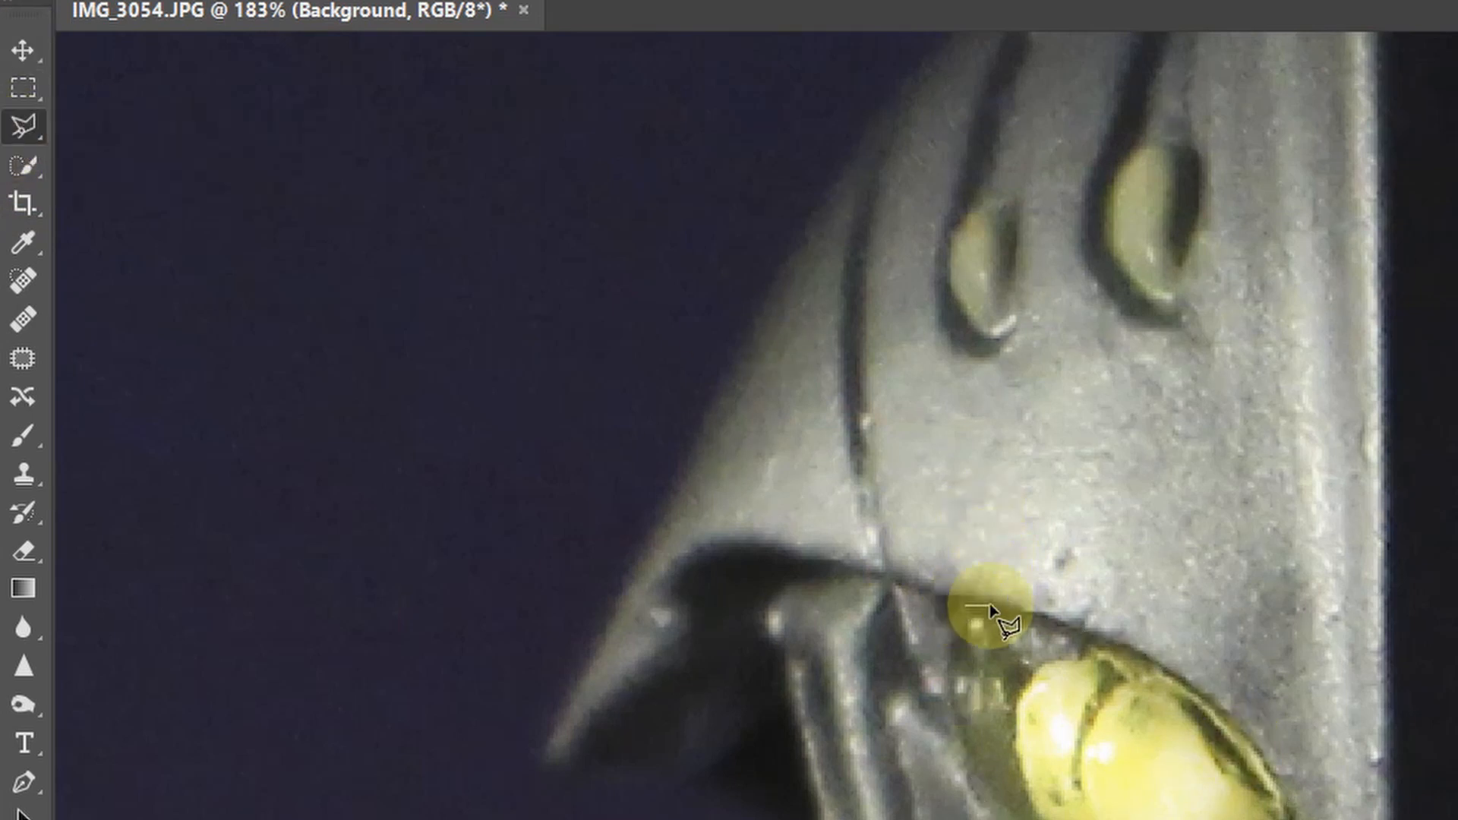
left_click(1078, 624)
left_click(1129, 647)
left_click(1174, 672)
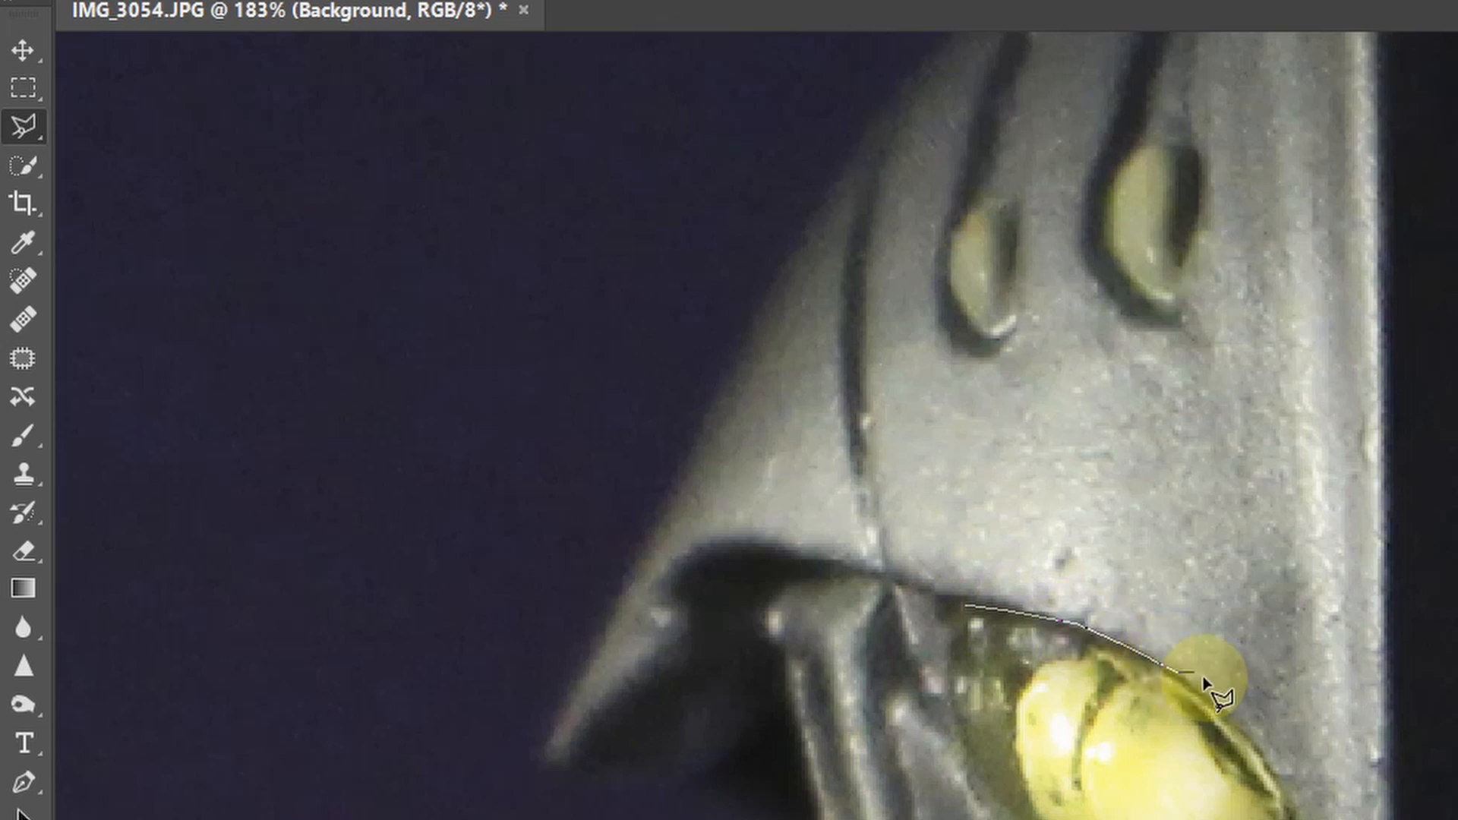
left_click(1226, 710)
left_click(1258, 752)
left_click(1282, 792)
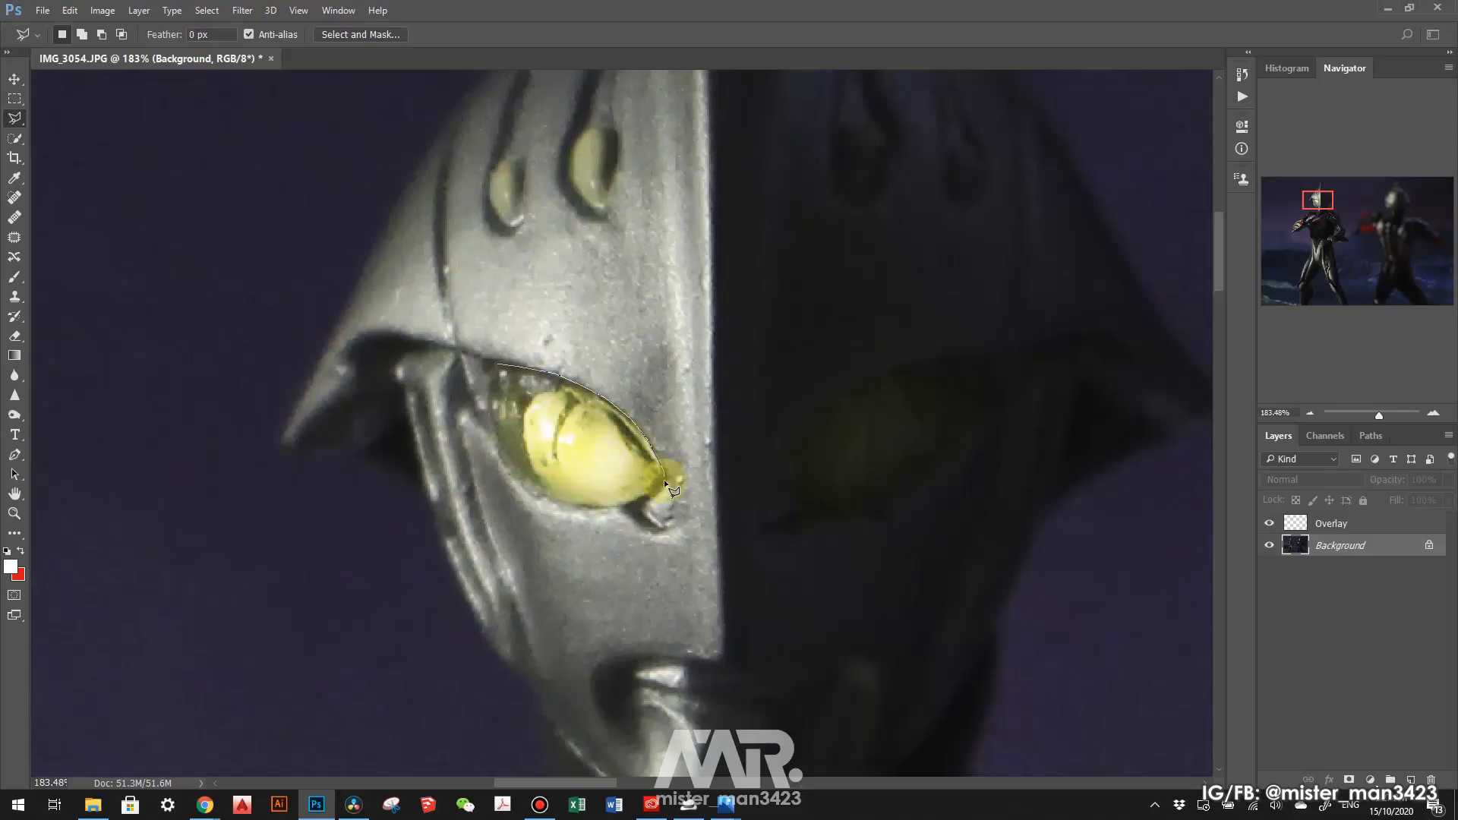
left_click(487, 382)
left_click(498, 364)
Copy the selected eye to its own layer, flip it horizontally and place it over the shadowed eye
left_click(15, 77)
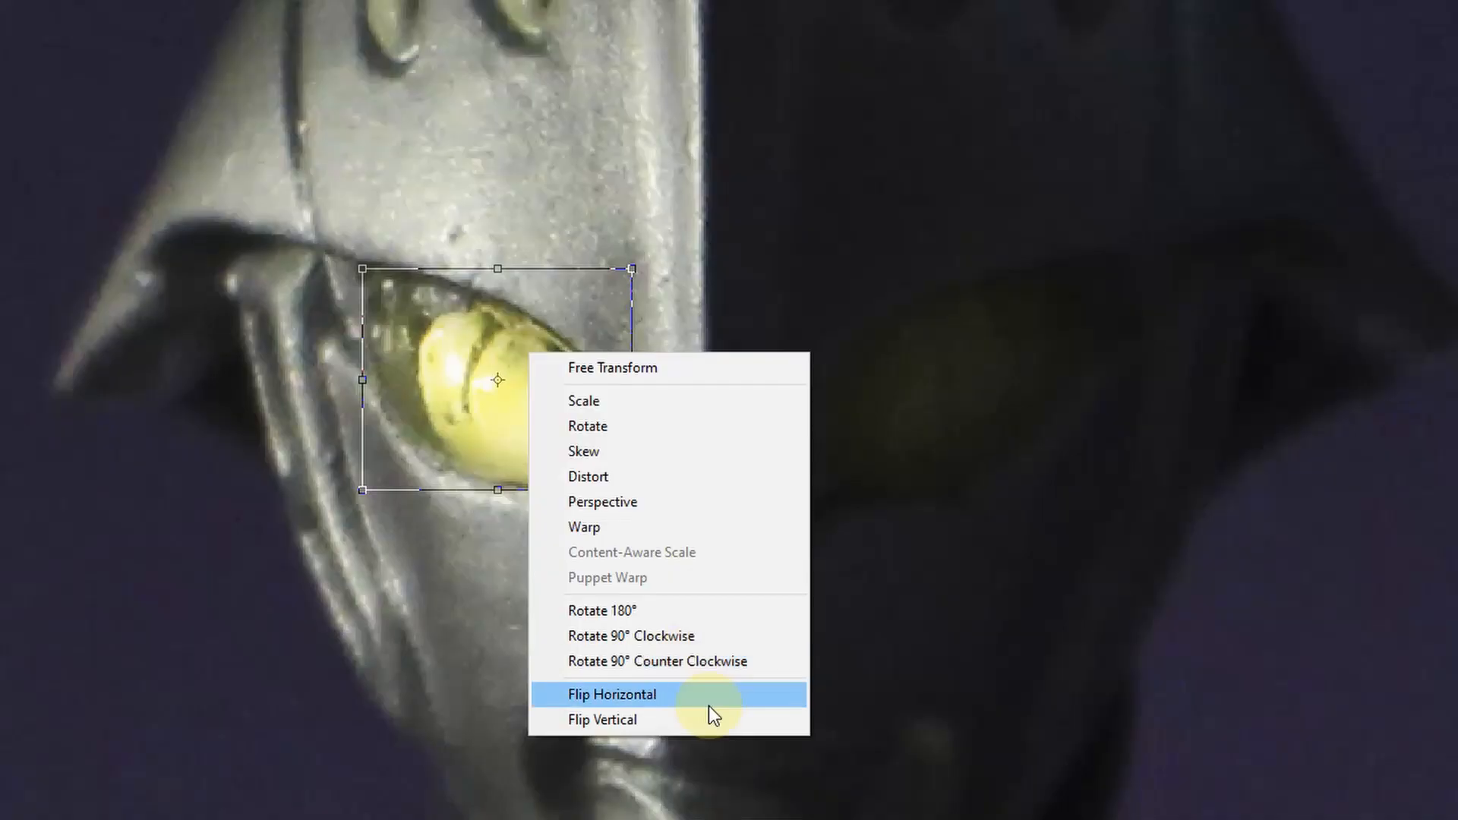
left_click(705, 705)
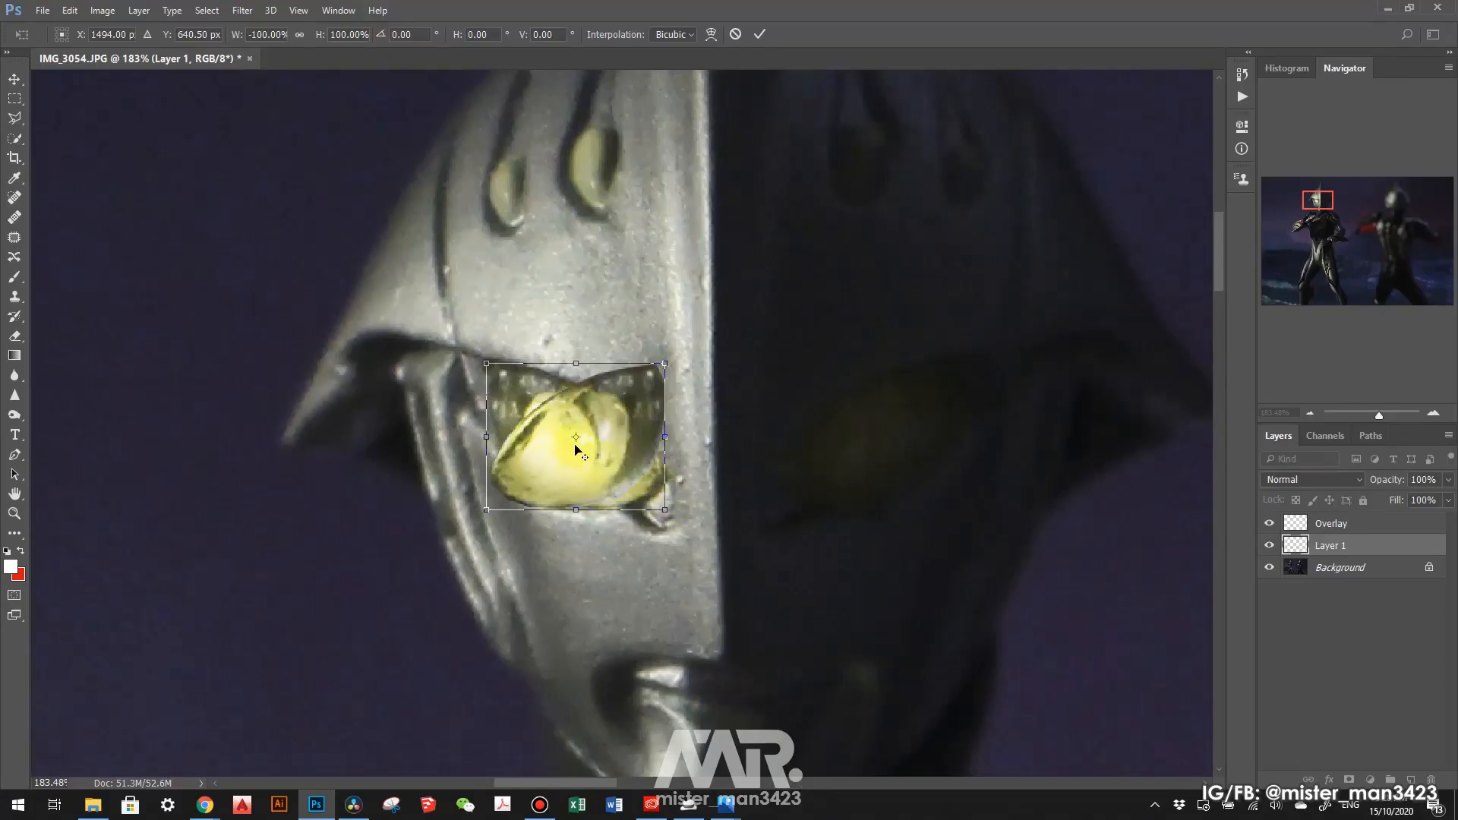
left_click_drag(594, 475, 877, 471)
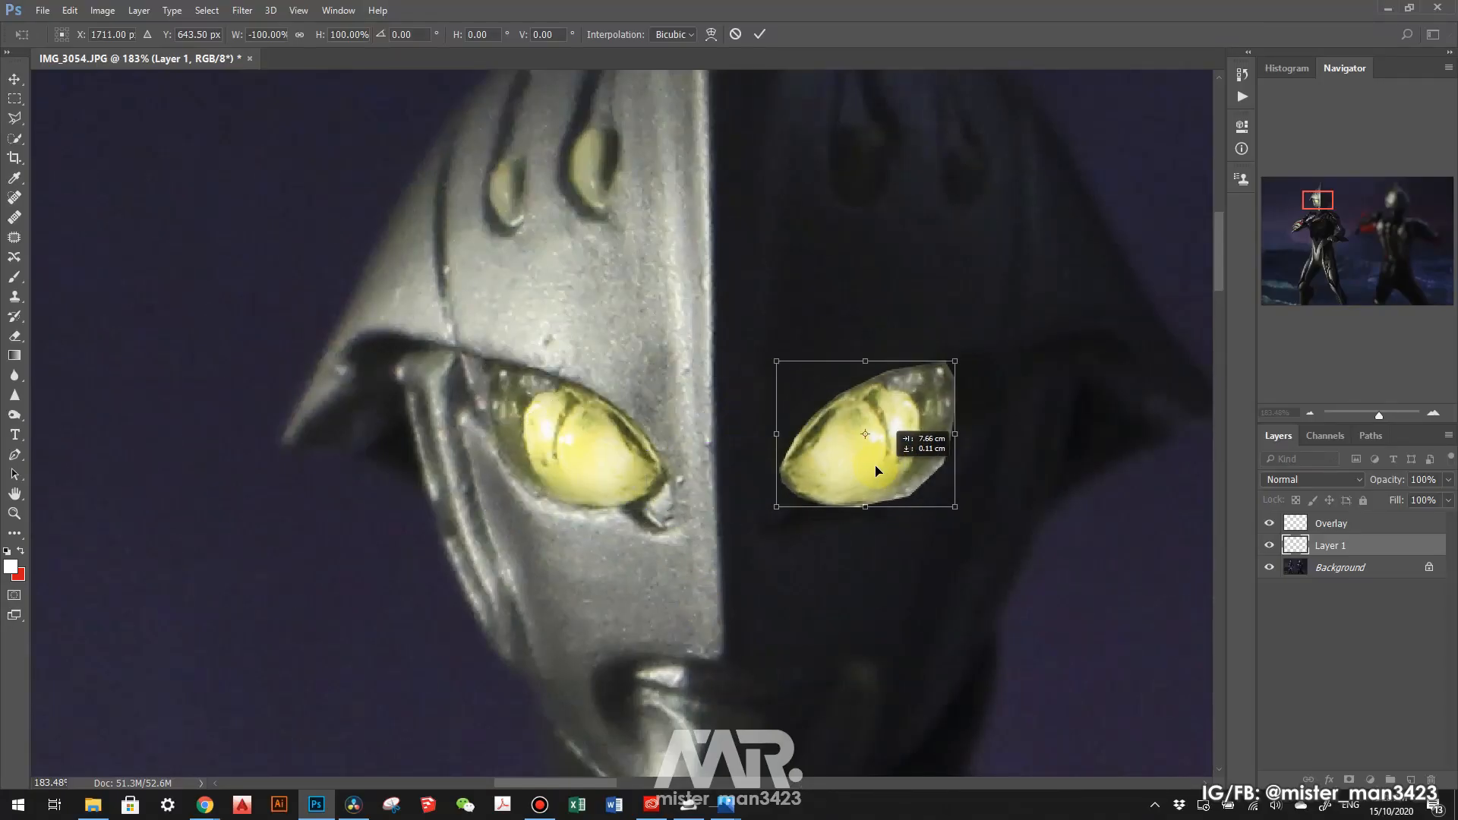
left_click(757, 37)
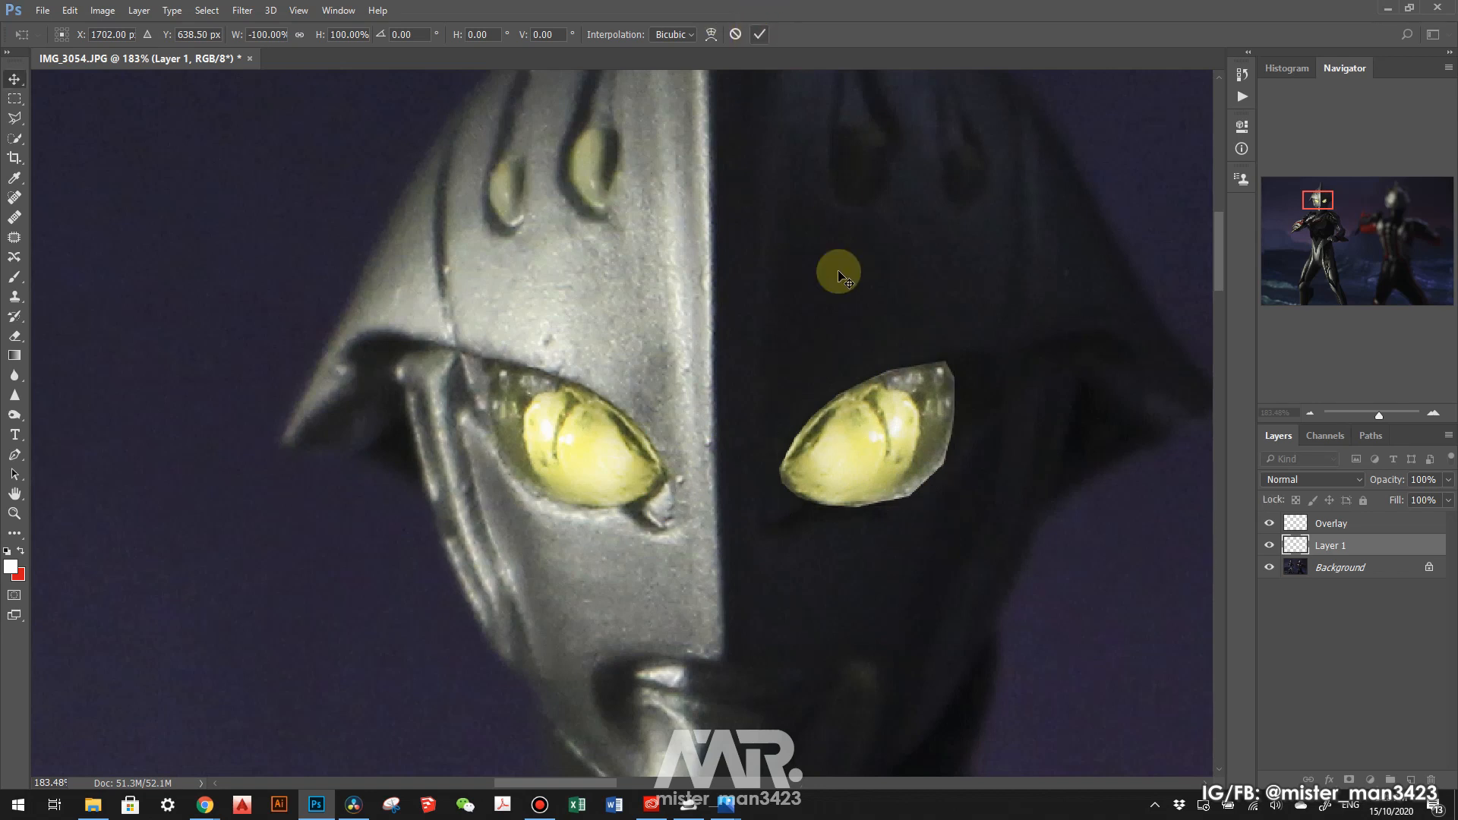
Fine-tune the copied eye's position over the shadowed eye at 50% layer opacity, and restore the layer to 100%
scroll(848, 332, "down", 3)
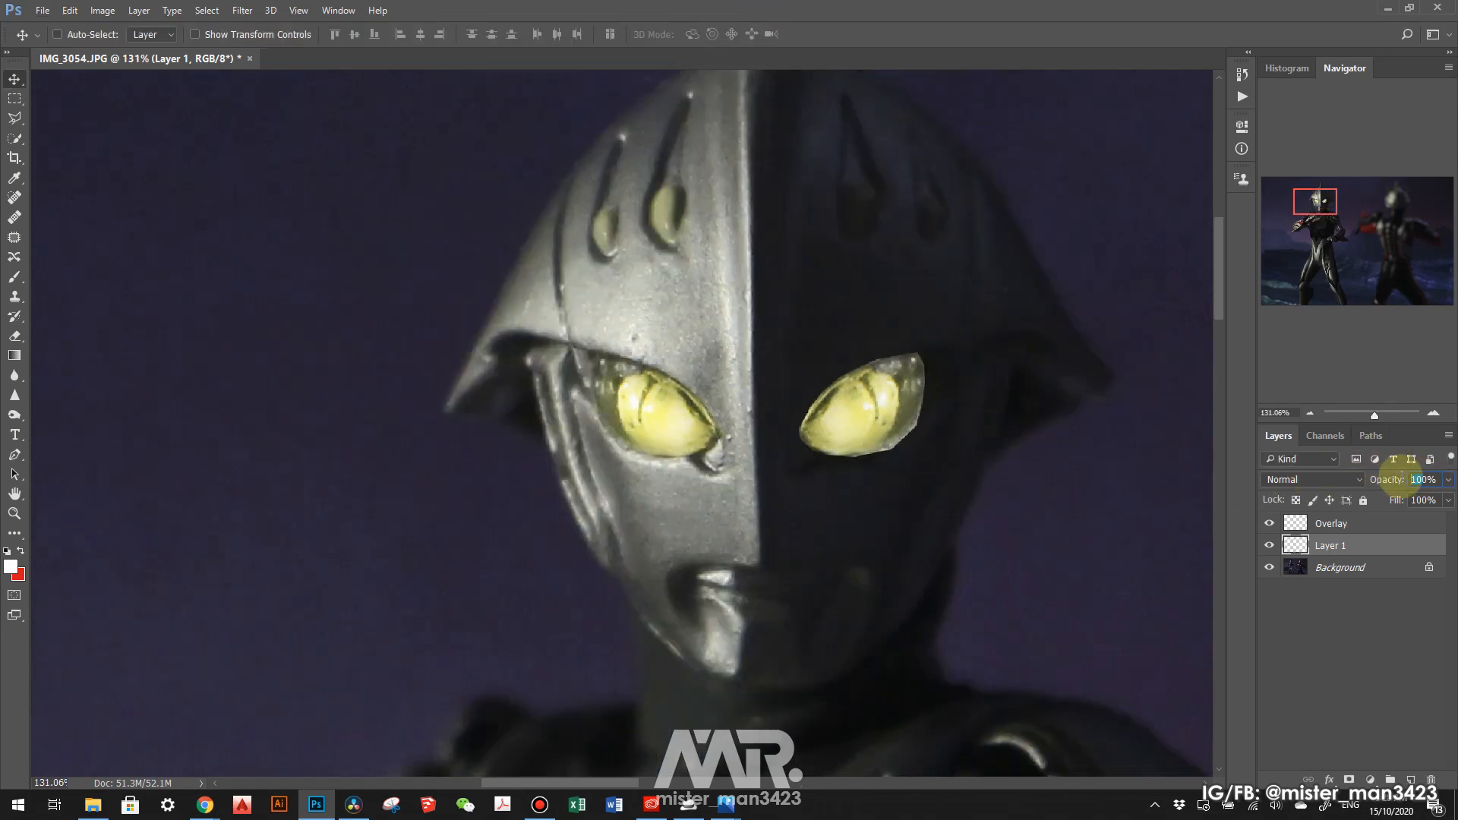
scroll(995, 339, "up", 4)
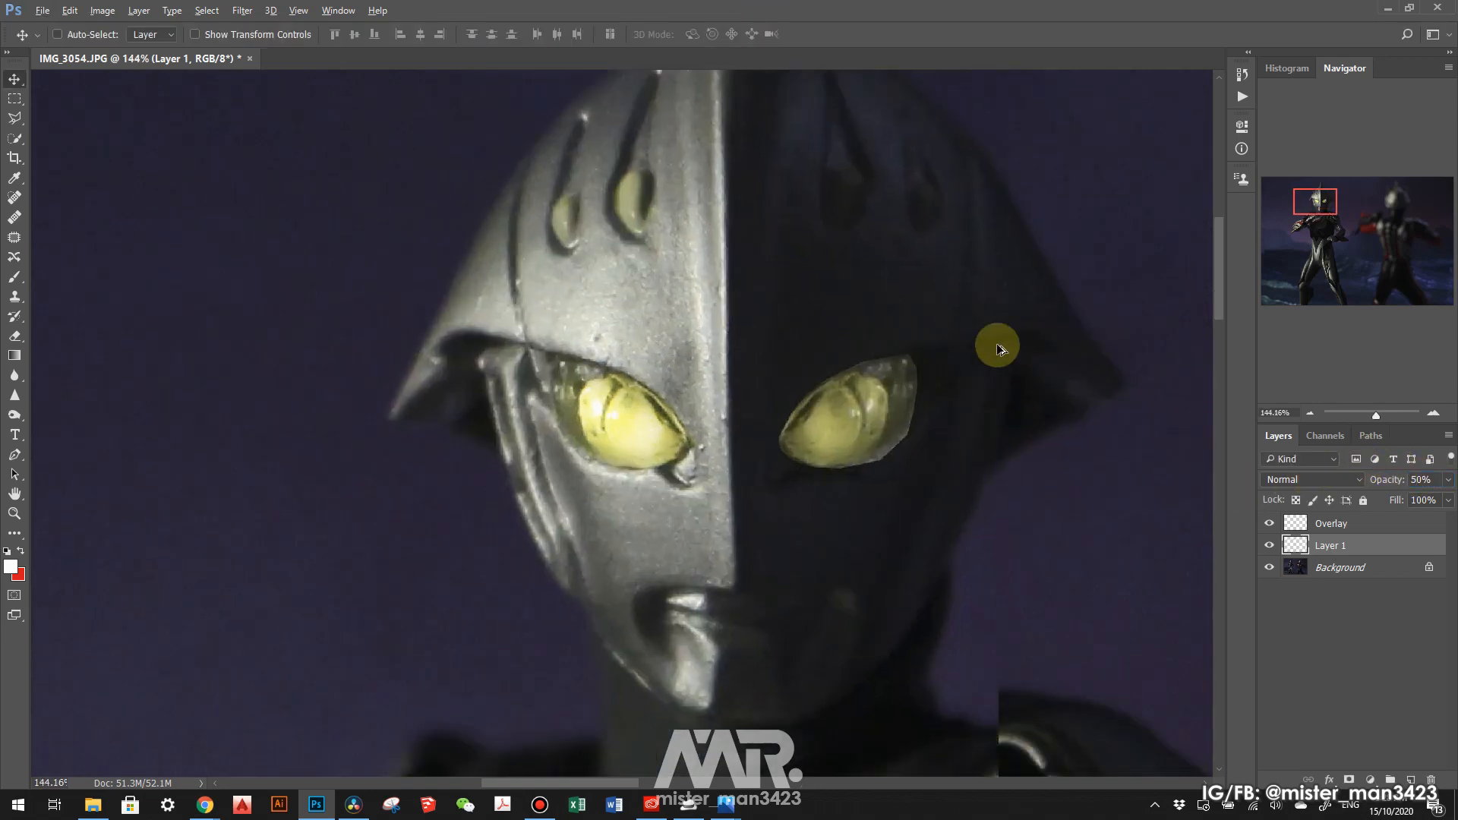
mouse_move(843, 486)
left_mouse_down()
mouse_move(921, 540)
mouse_move(845, 477)
left_mouse_up()
scroll(933, 486, "down", 5)
left_click_drag(1436, 479, 1404, 479)
type("100")
key("Return")
Soften the hard edges of the copied eye on Layer 1 with the Eraser at size 37 and 52% opacity
scroll(766, 412, "down", 3)
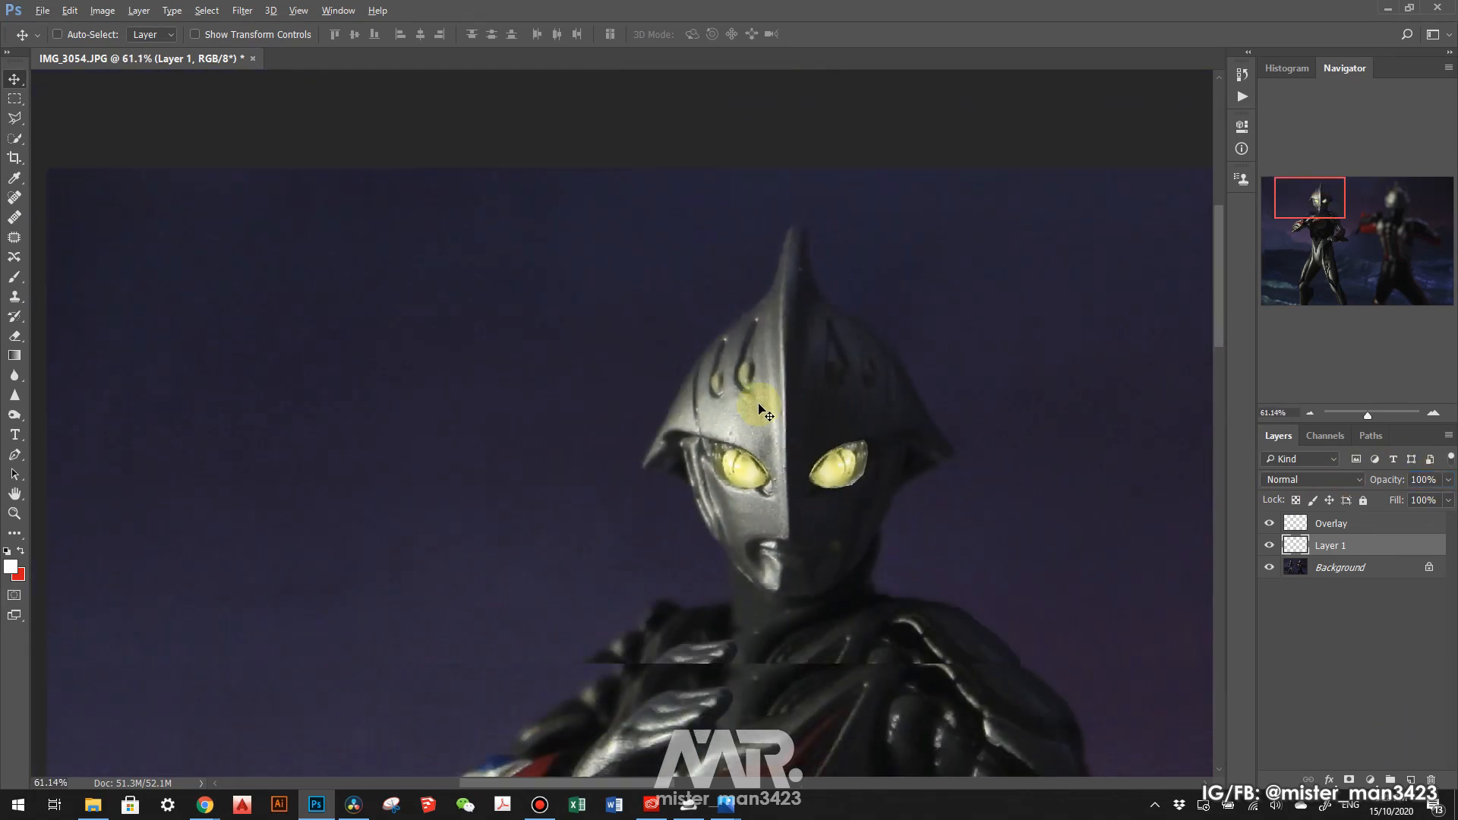
scroll(924, 475, "up", 7)
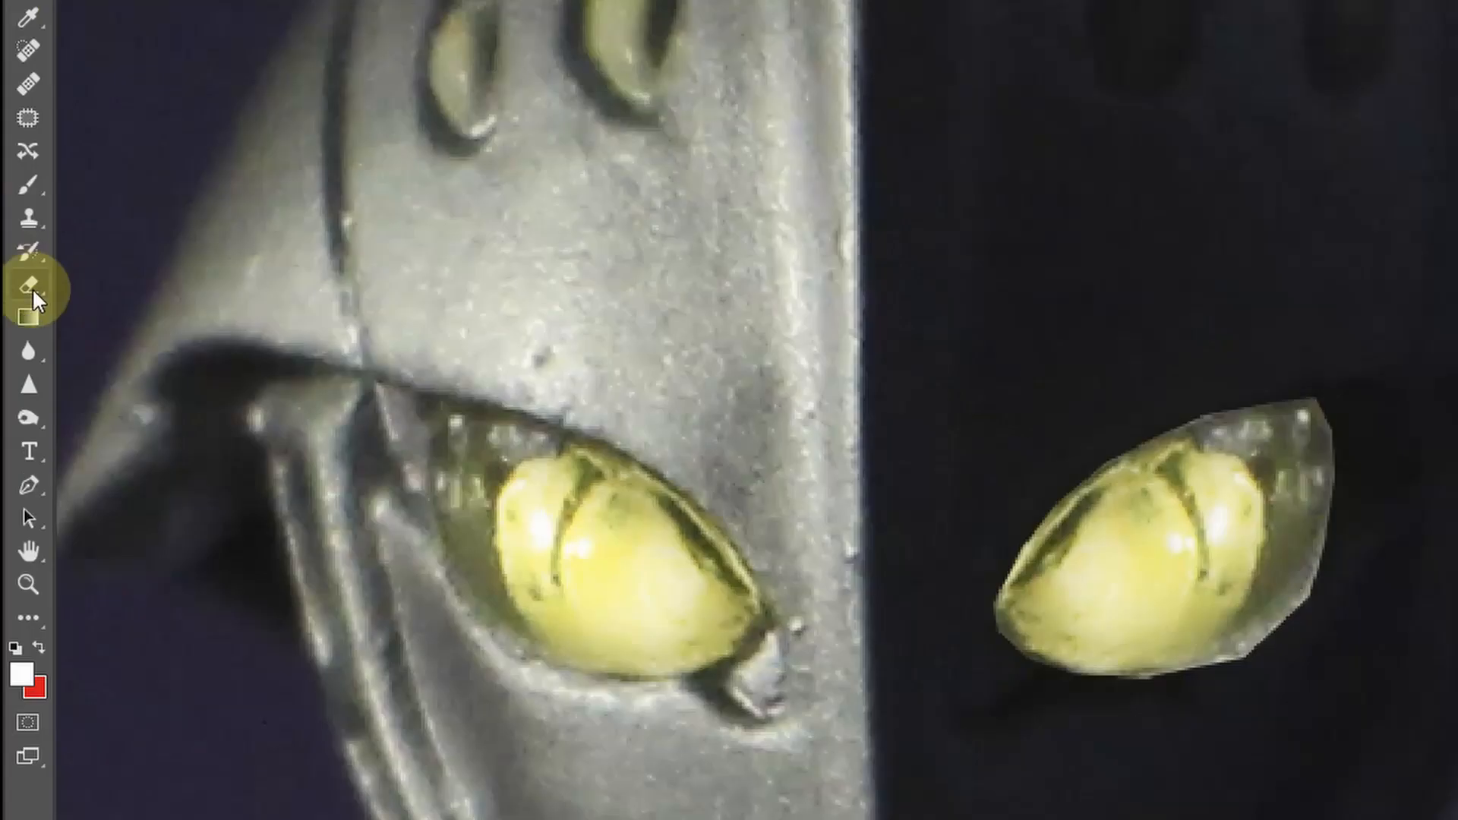
left_click(14, 335)
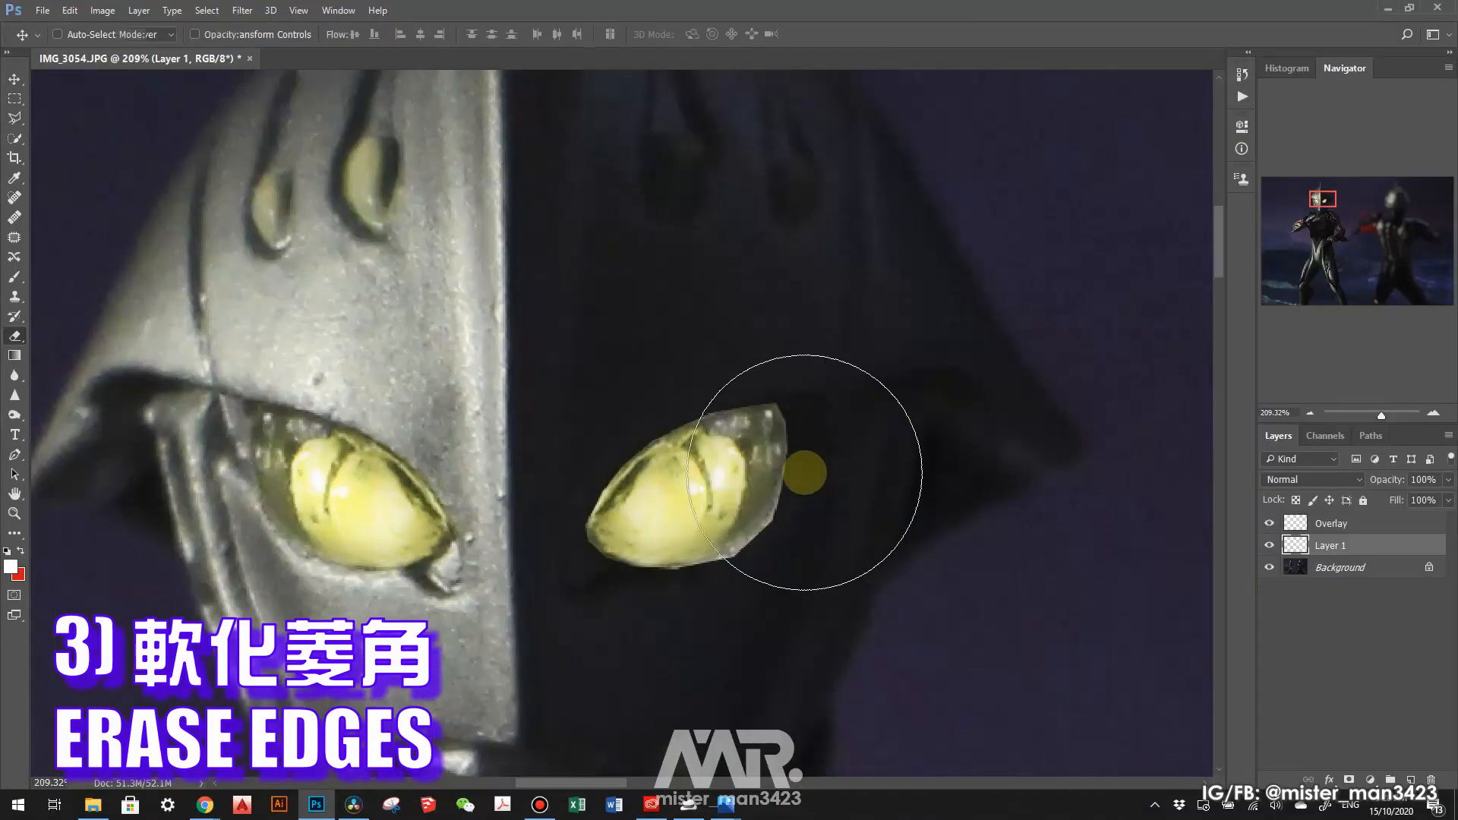
scroll(801, 470, "up", 2)
mouse_move(775, 495)
left_mouse_down()
mouse_move(702, 455)
mouse_move(704, 439)
left_mouse_up()
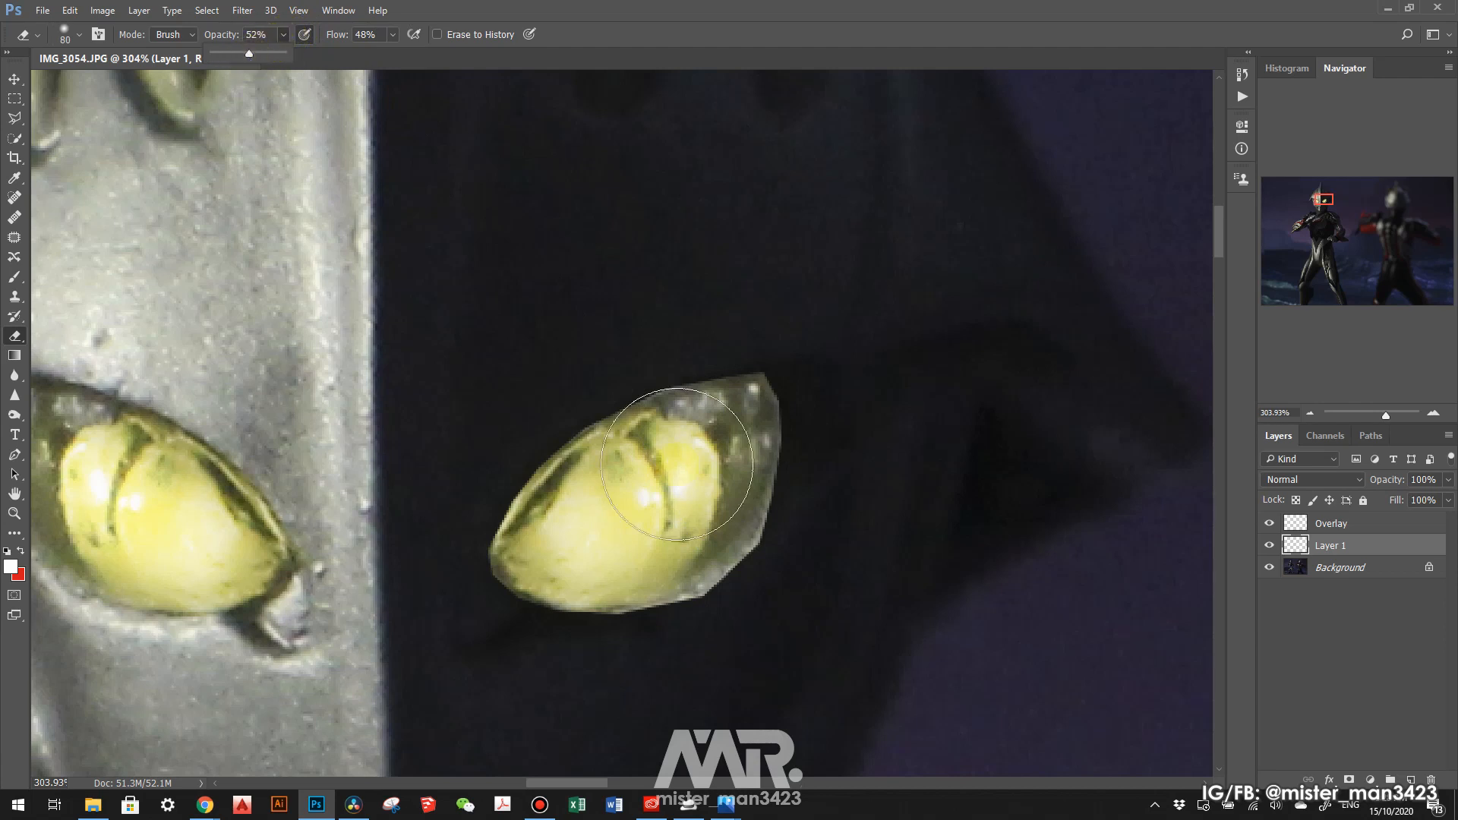
mouse_move(798, 422)
left_mouse_down()
mouse_move(817, 451)
mouse_move(751, 585)
mouse_move(716, 615)
left_mouse_up()
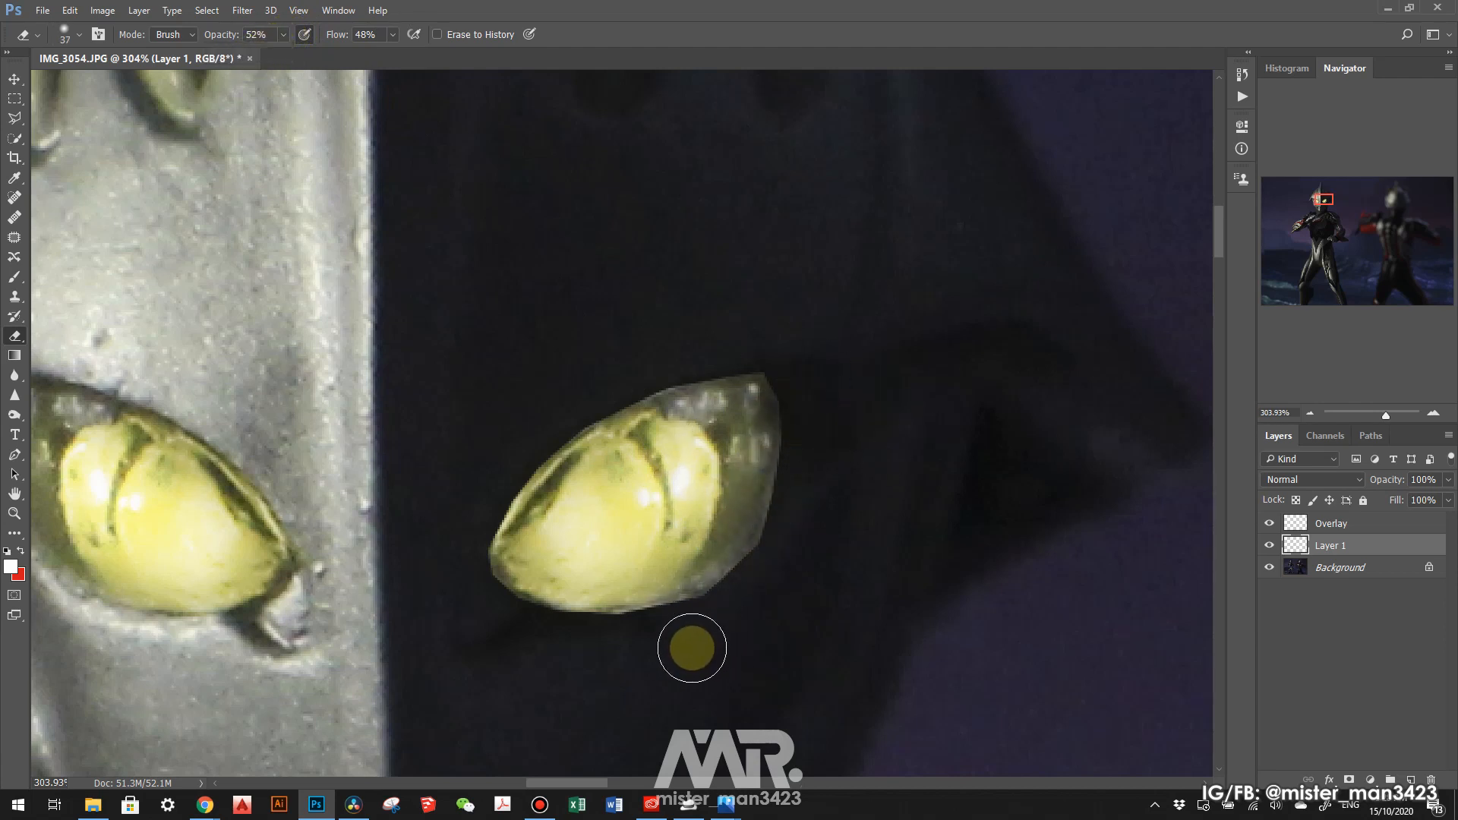
scroll(1009, 547, "up", 1)
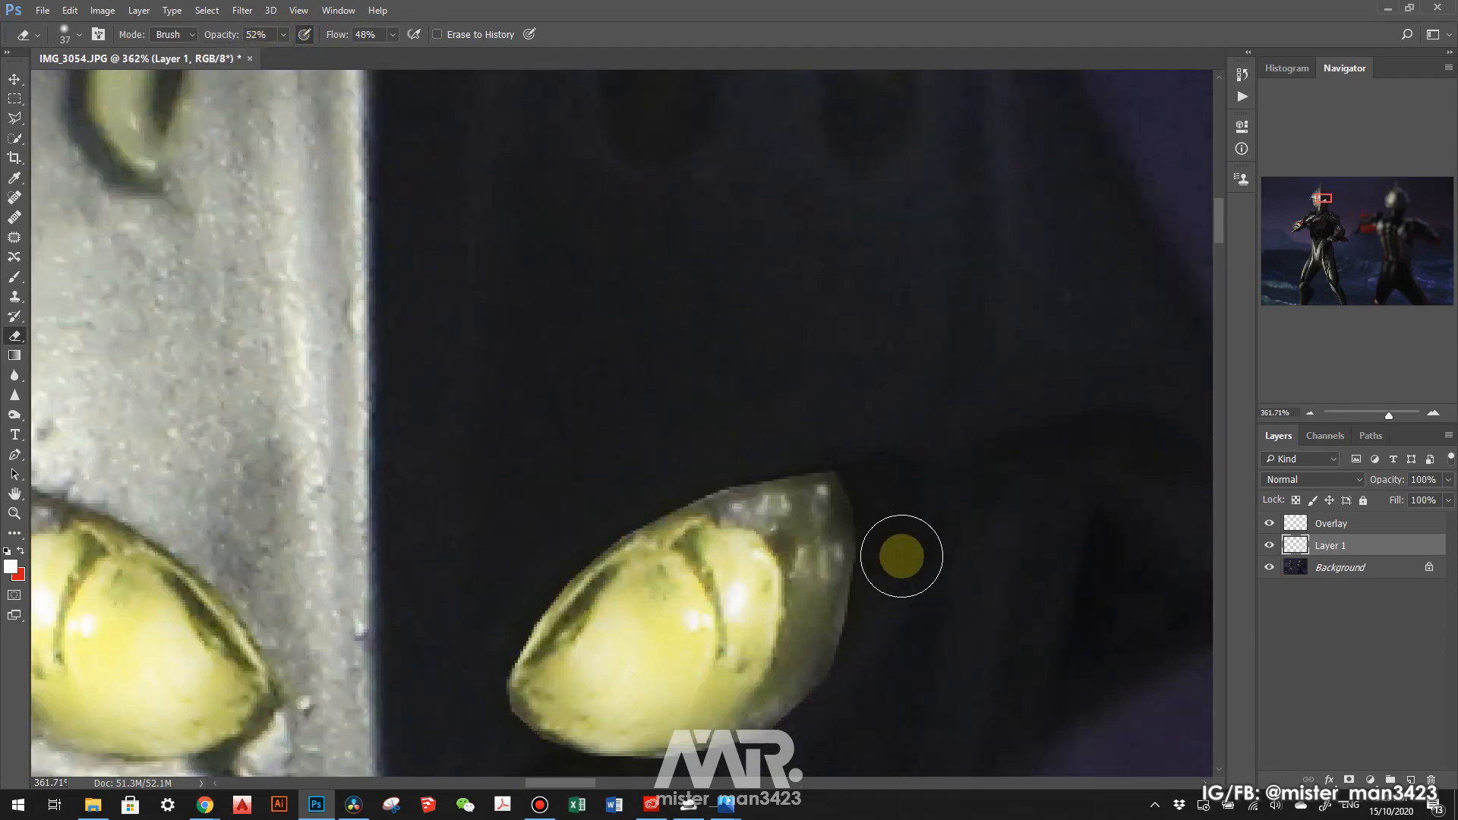
scroll(937, 446, "down", 5)
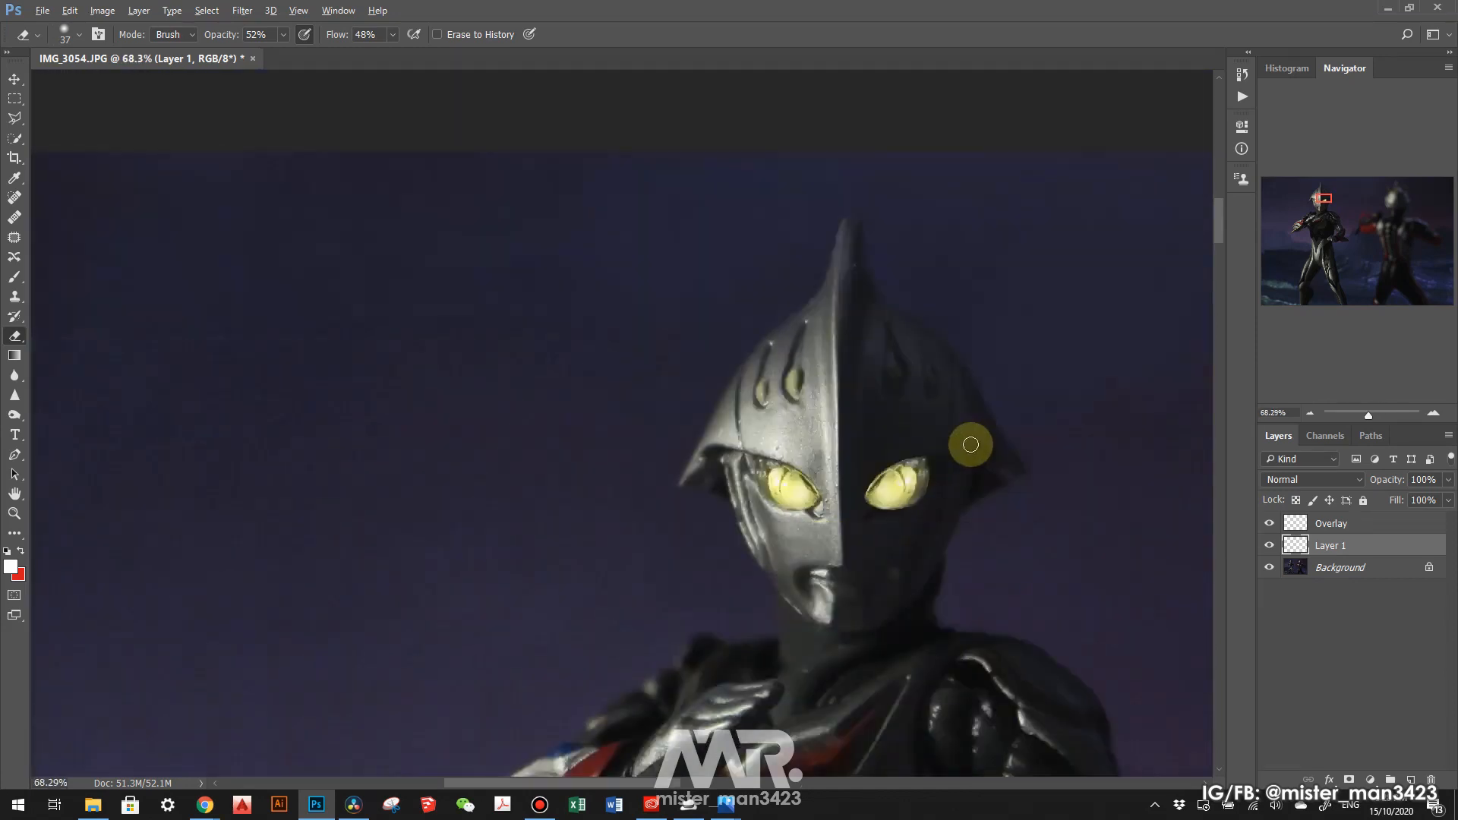
scroll(970, 444, "down", 4)
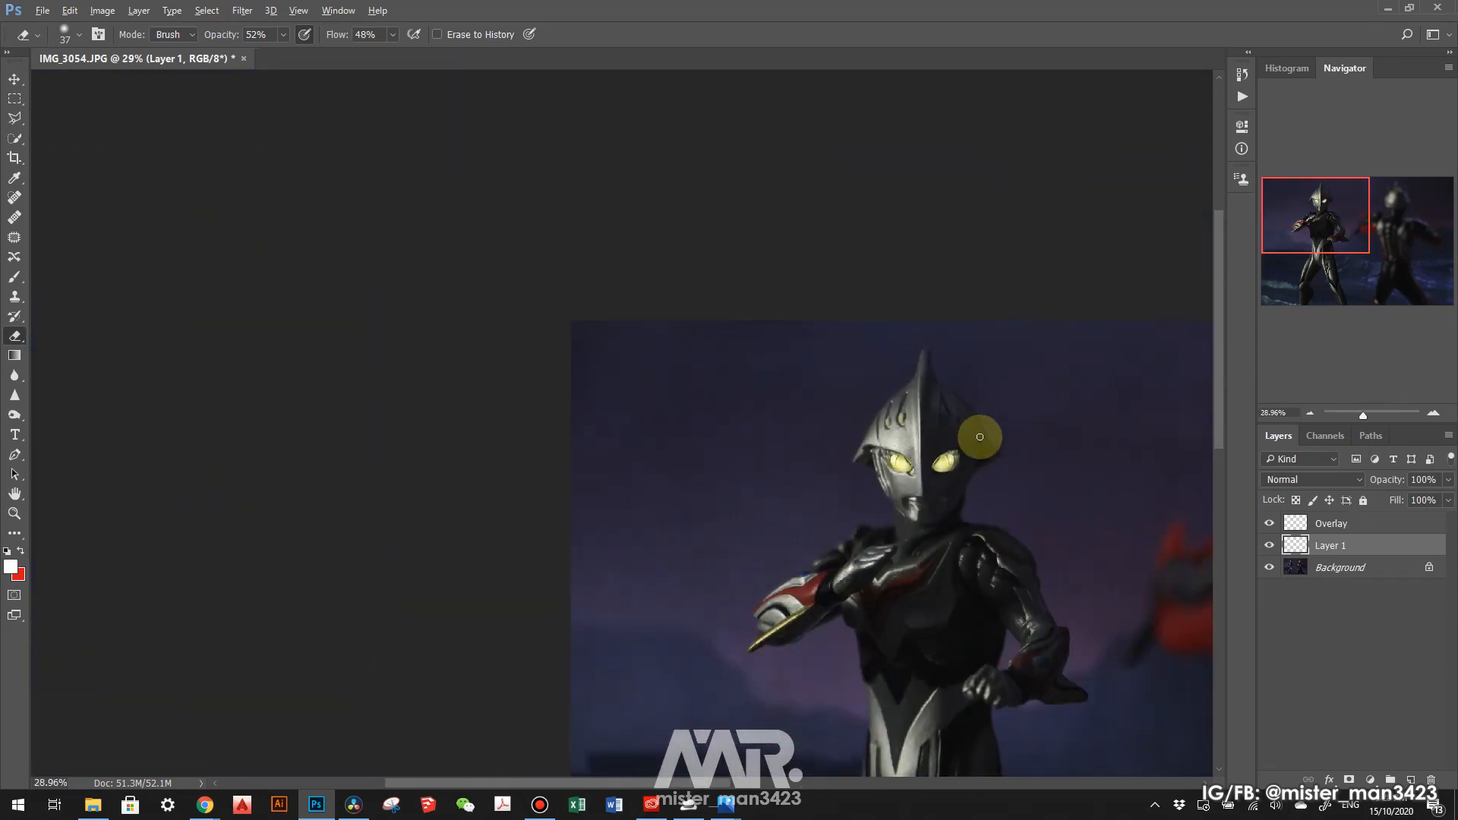
scroll(995, 421, "up", 1)
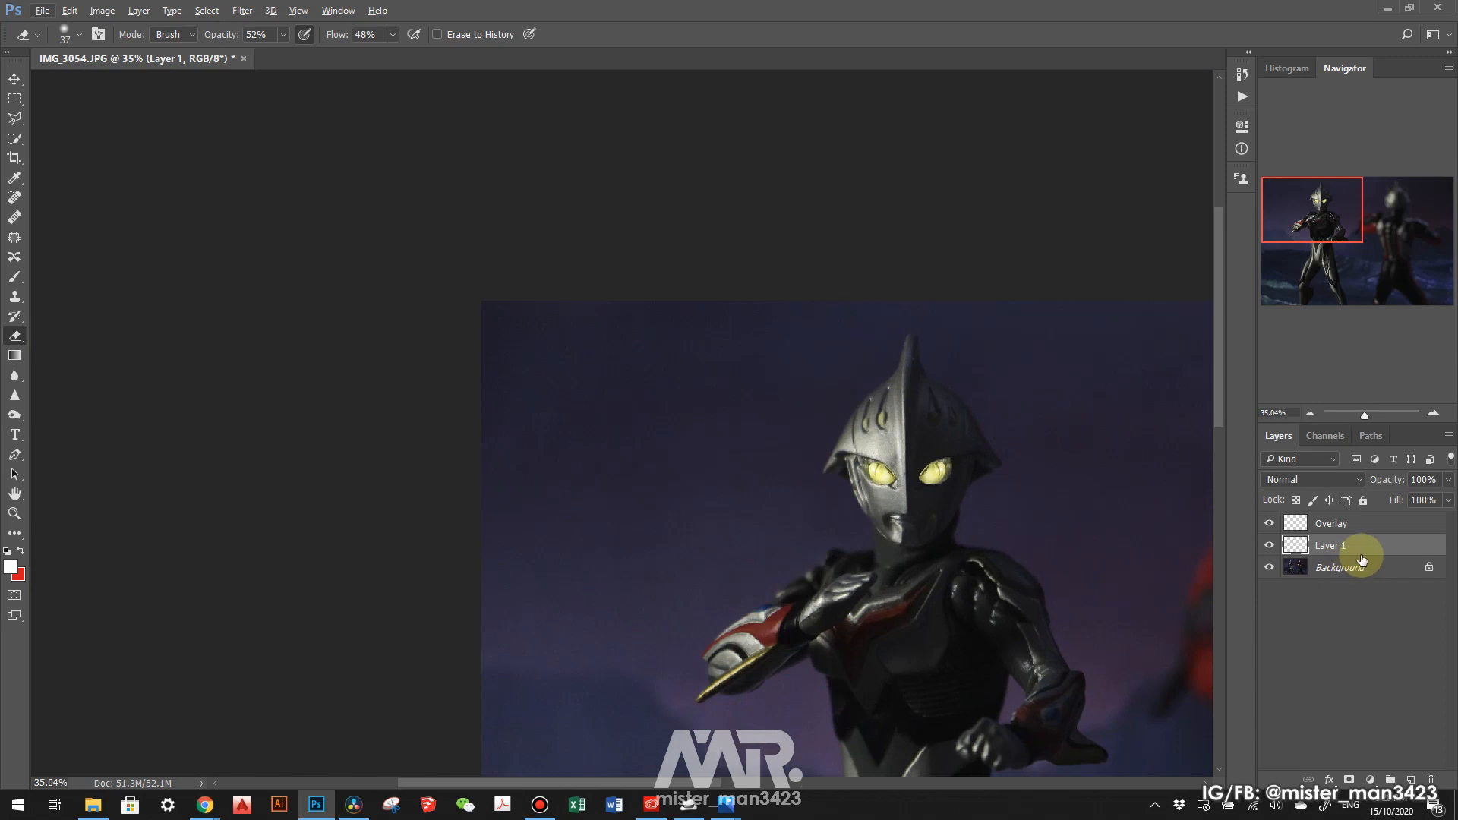
Make the Overlay layer active, switch to the Brush tool, and duplicate the layer as Overlay copy
left_click(1366, 523)
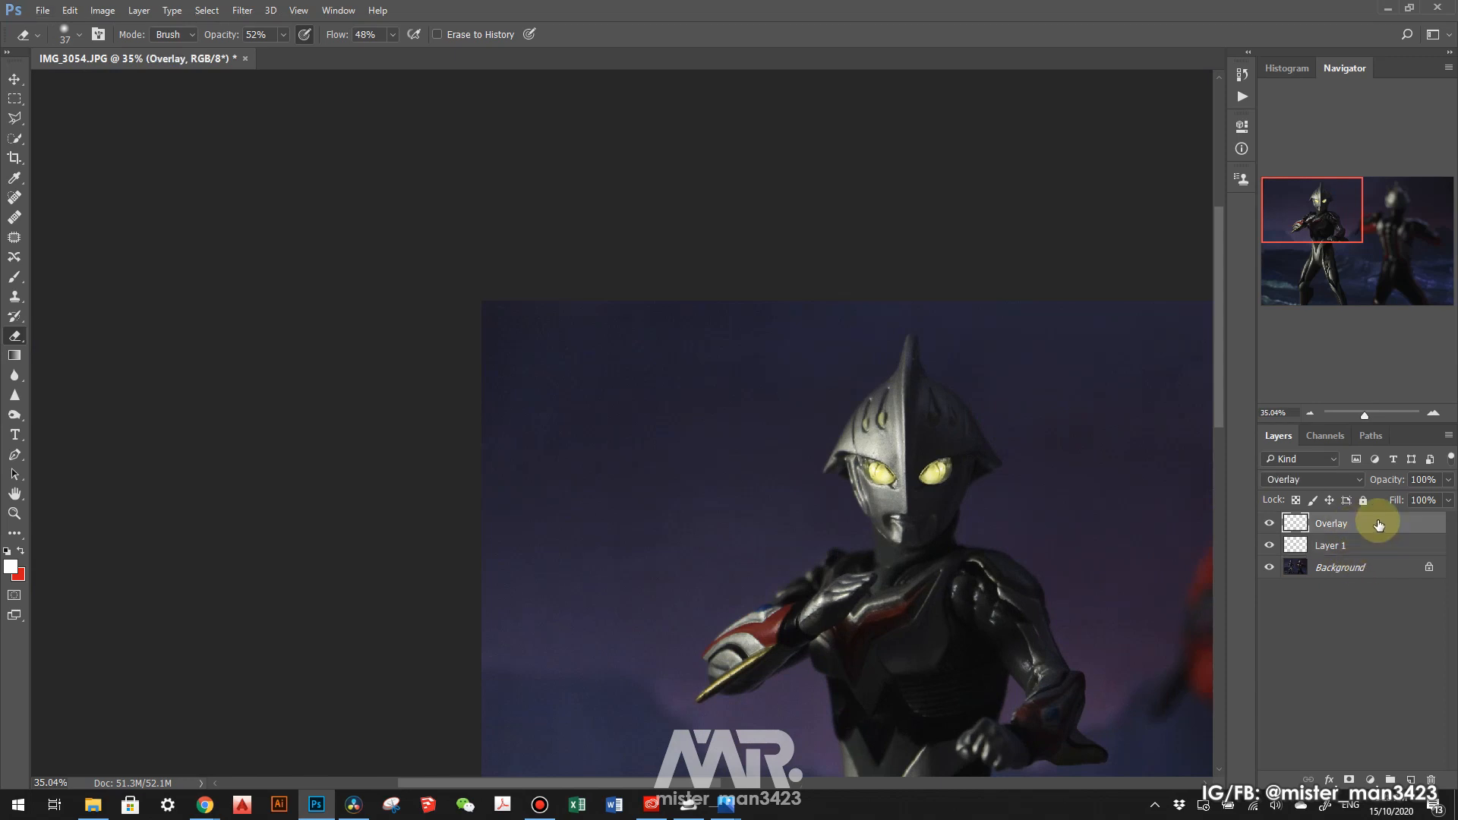
left_click(13, 278)
scroll(1107, 401, "up", 2)
scroll(840, 572, "up", 5)
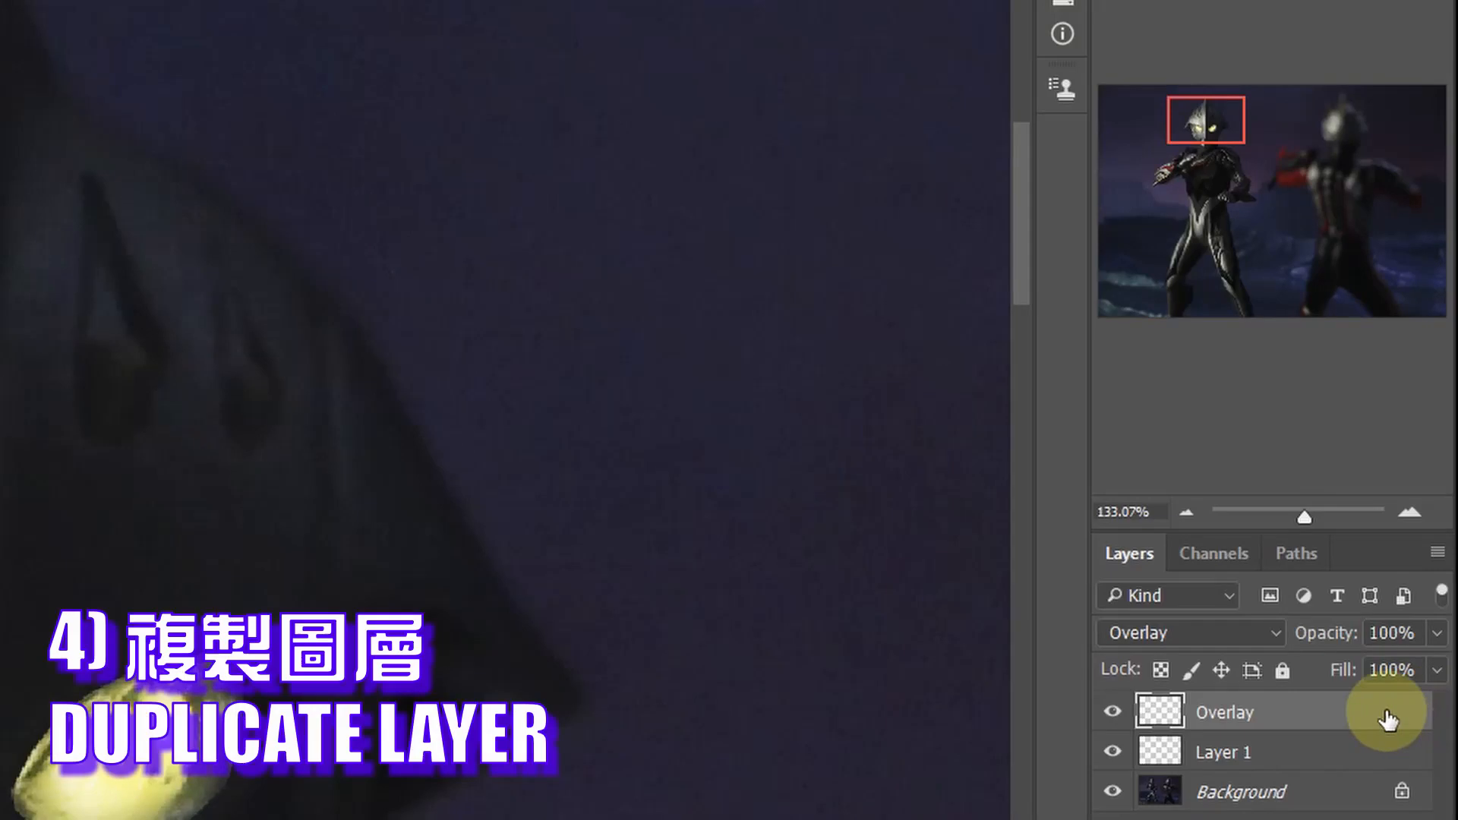
right_click(1416, 526)
left_click(1102, 65)
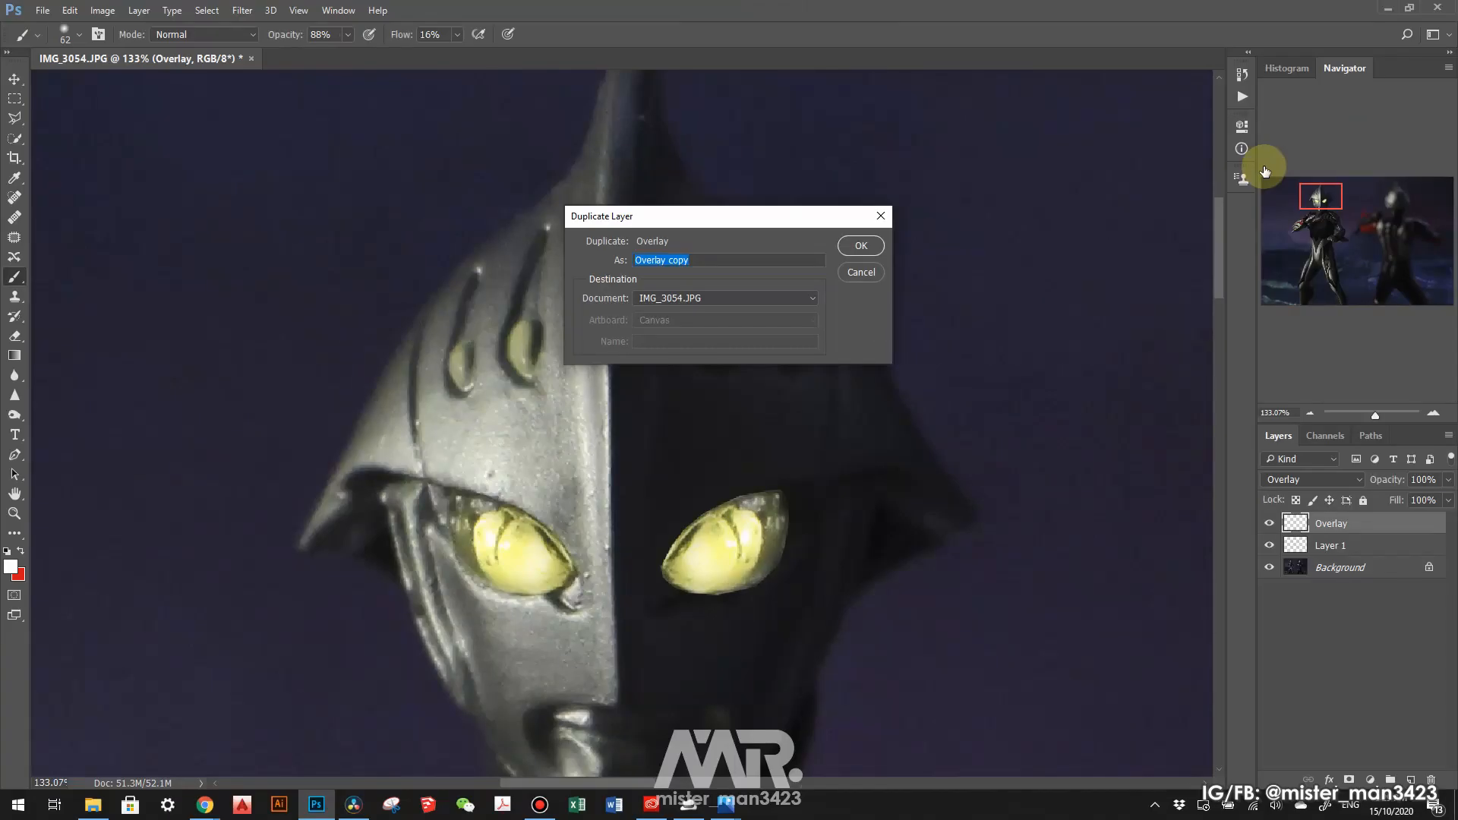
key("Return")
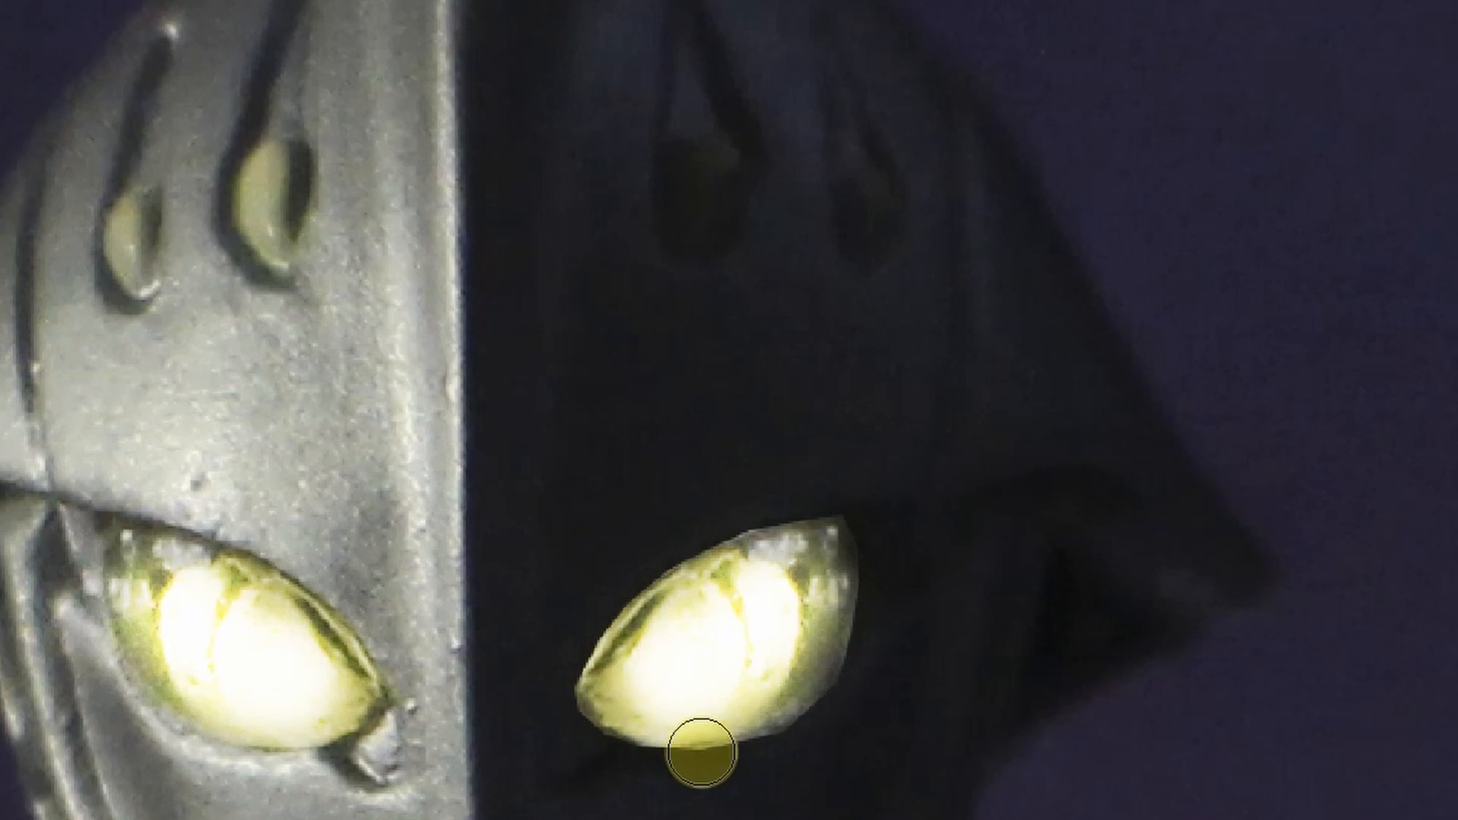
Trim the glow around the shadowed-side eye with the Eraser on the Overlay copy layer, and duplicate that layer as Overlay copy 2
mouse_move(820, 682)
left_mouse_down()
mouse_move(776, 672)
mouse_move(819, 682)
left_mouse_up()
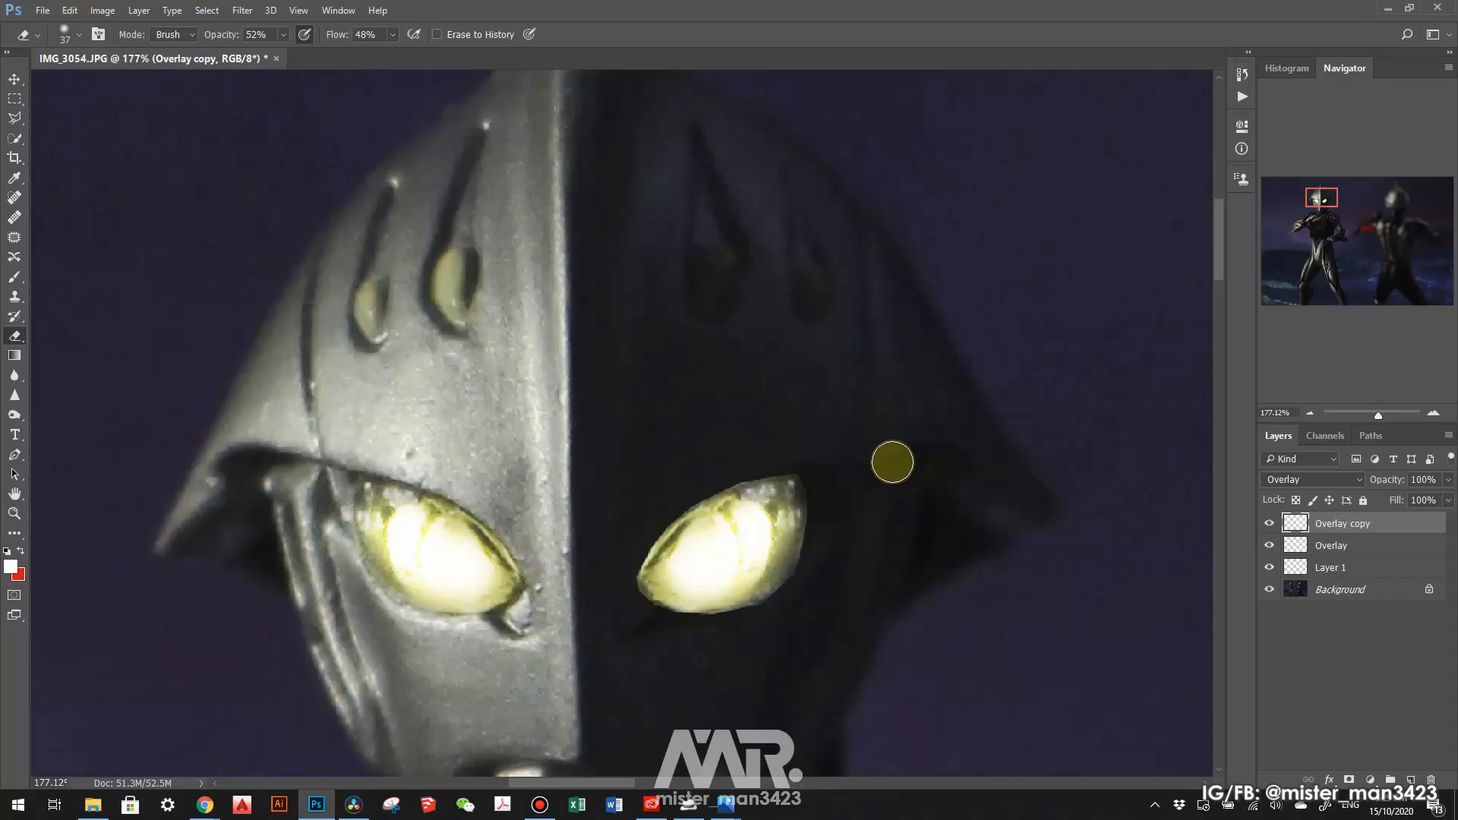
scroll(901, 473, "down", 5)
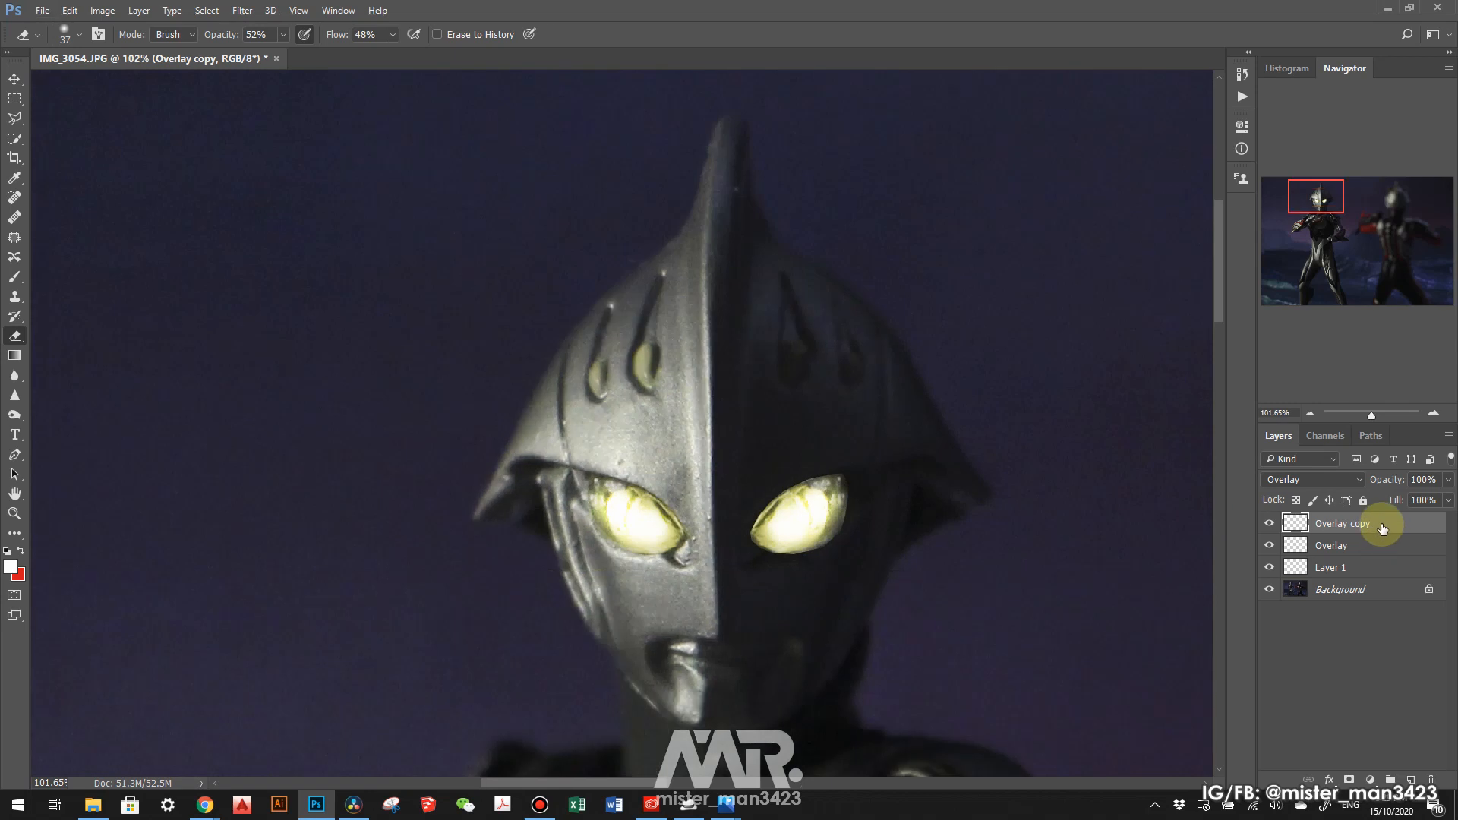
right_click(1381, 529)
left_click(1332, 165)
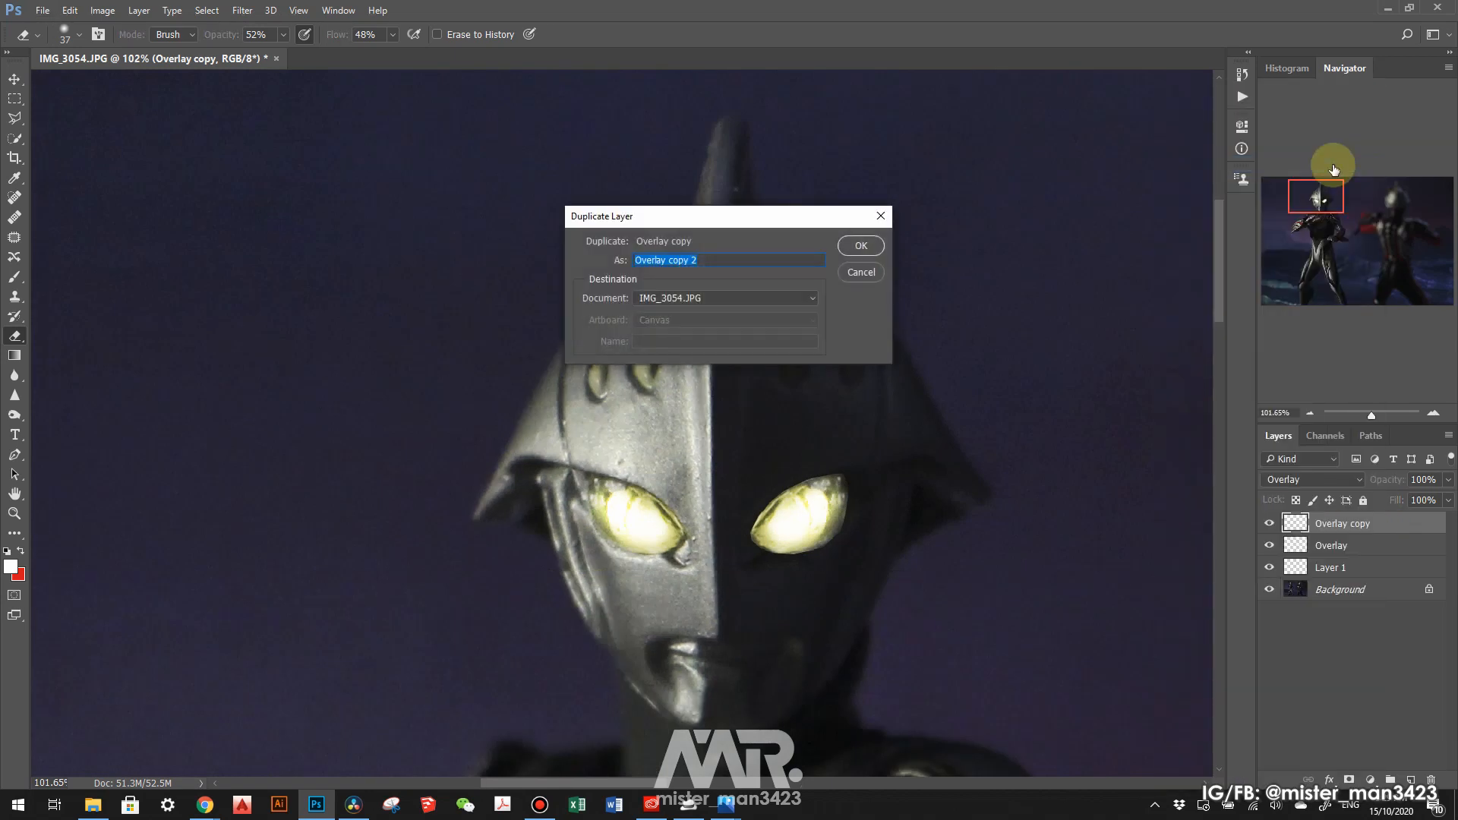
key("Return")
scroll(945, 377, "down", 1)
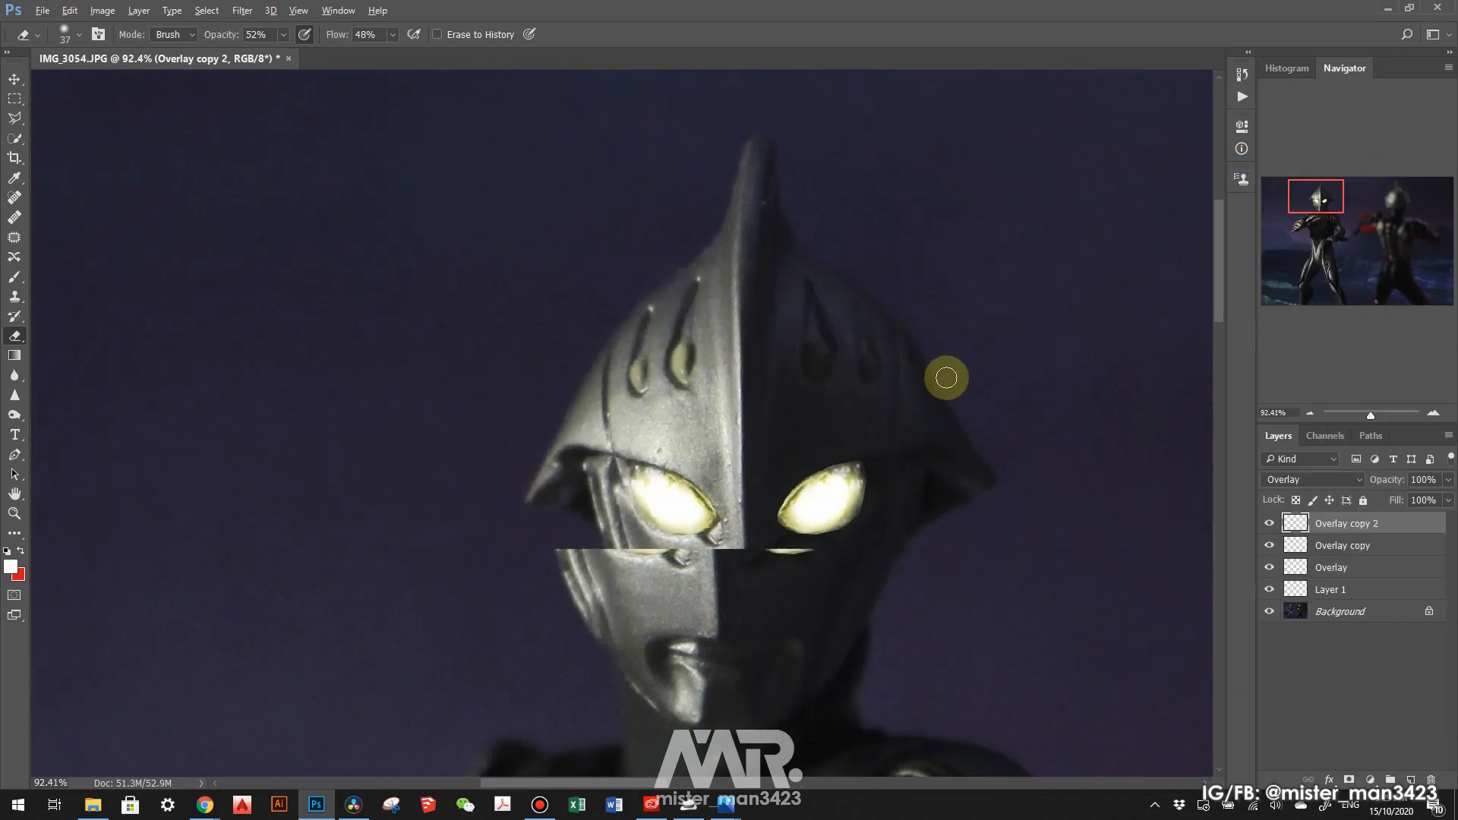
scroll(946, 378, "down", 2)
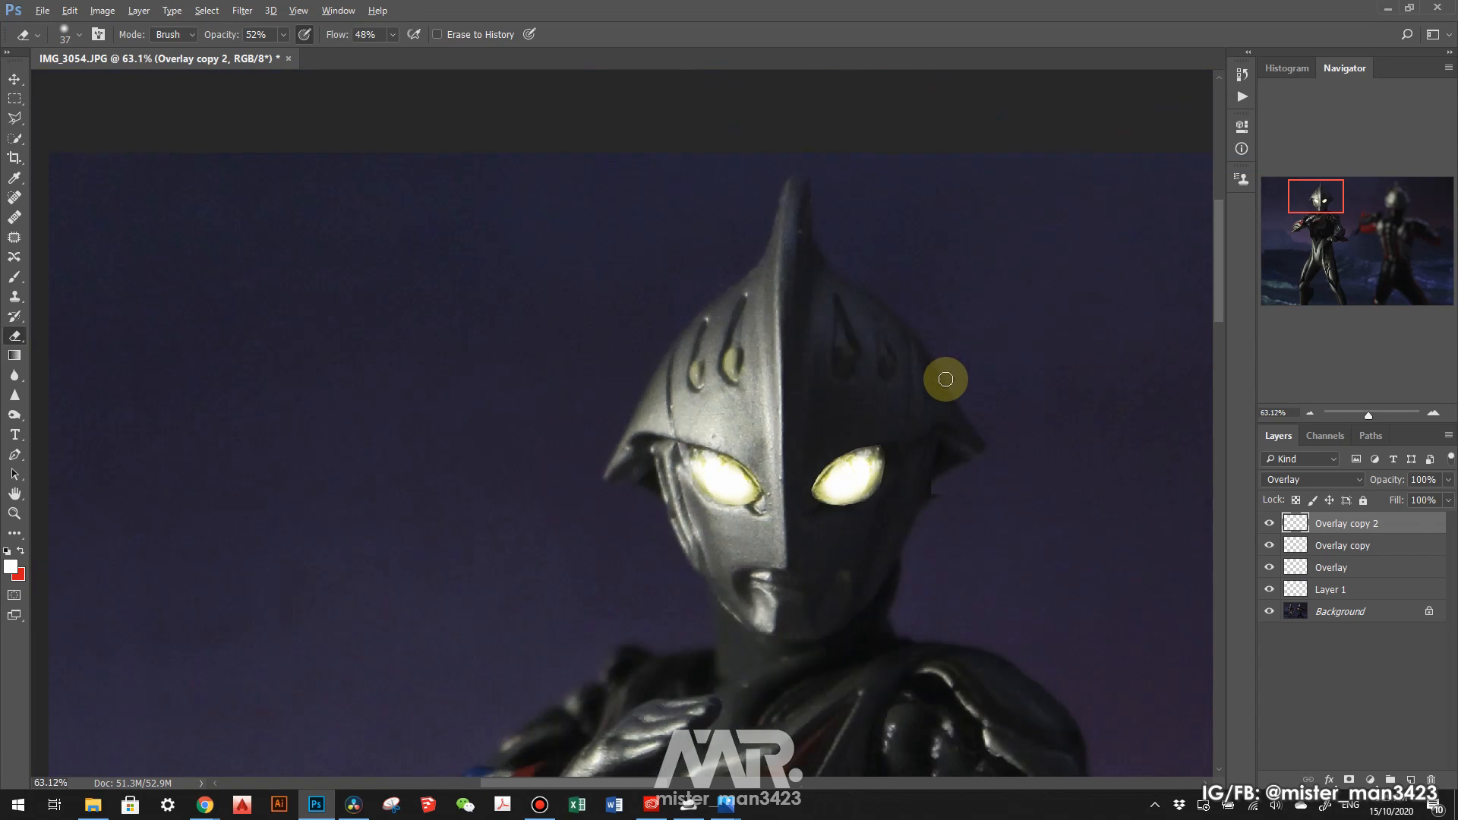
Erase glow along the lit eye's upper outer edge on Overlay copy 2 with the Background Eraser at size 40
right_click(11, 335)
left_click(107, 342)
scroll(805, 450, "up", 6)
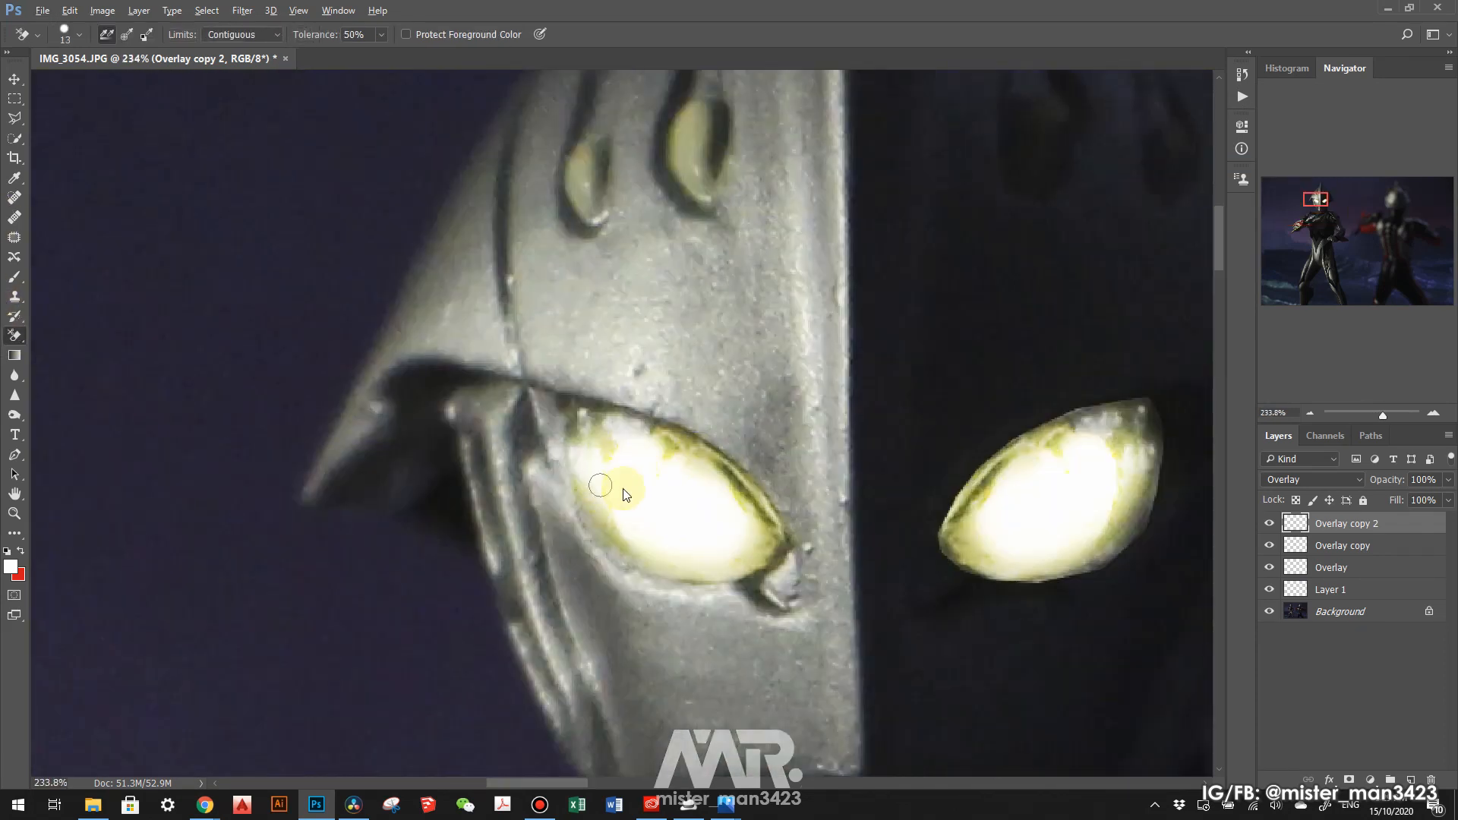
key("]")
key("]")
key("]")
left_click_drag(595, 422, 574, 438)
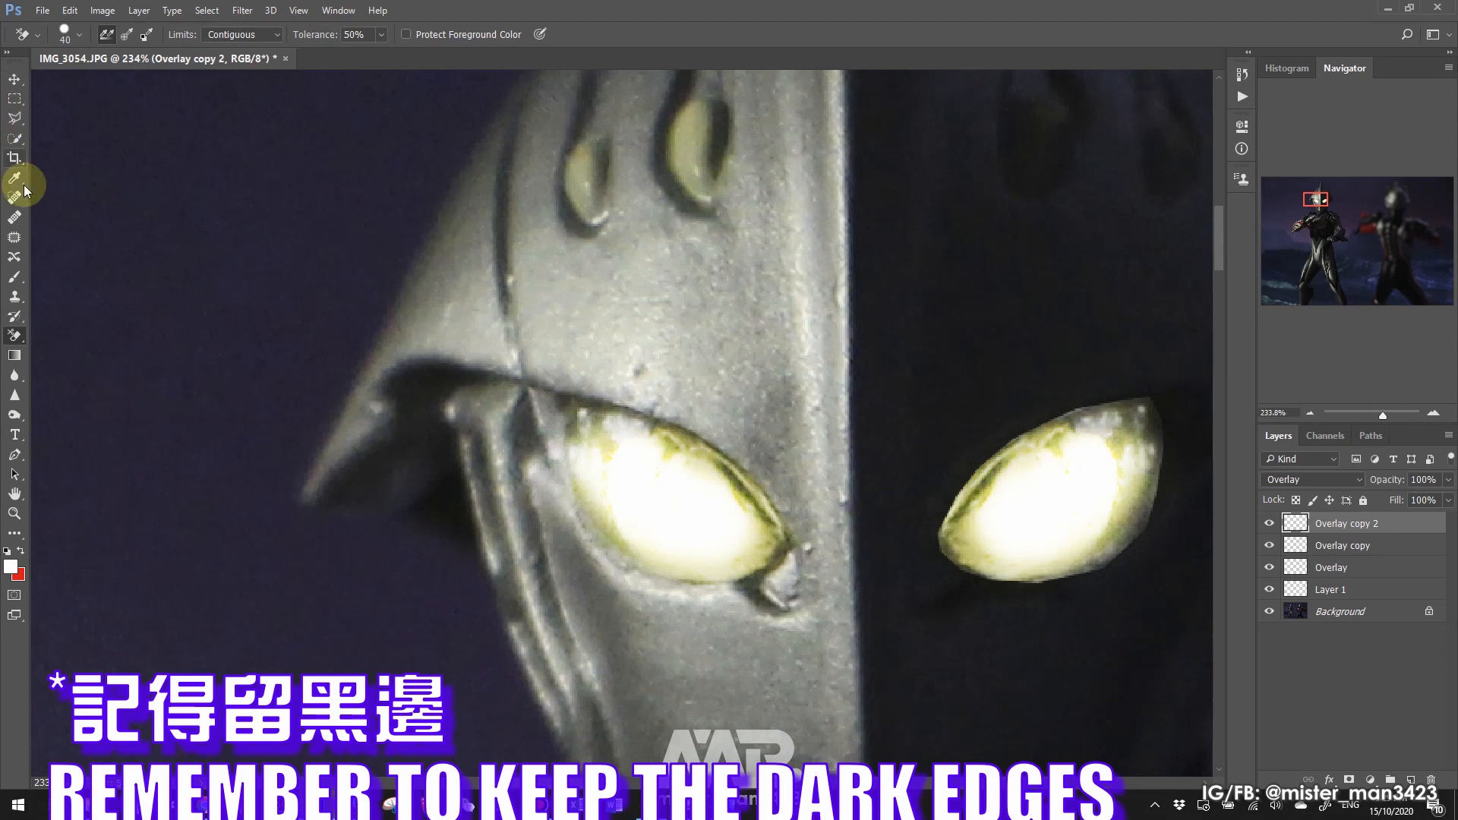
Switch back to the regular Eraser and thin the glow along the lit eye's rim to keep its dark edge
right_click(17, 341)
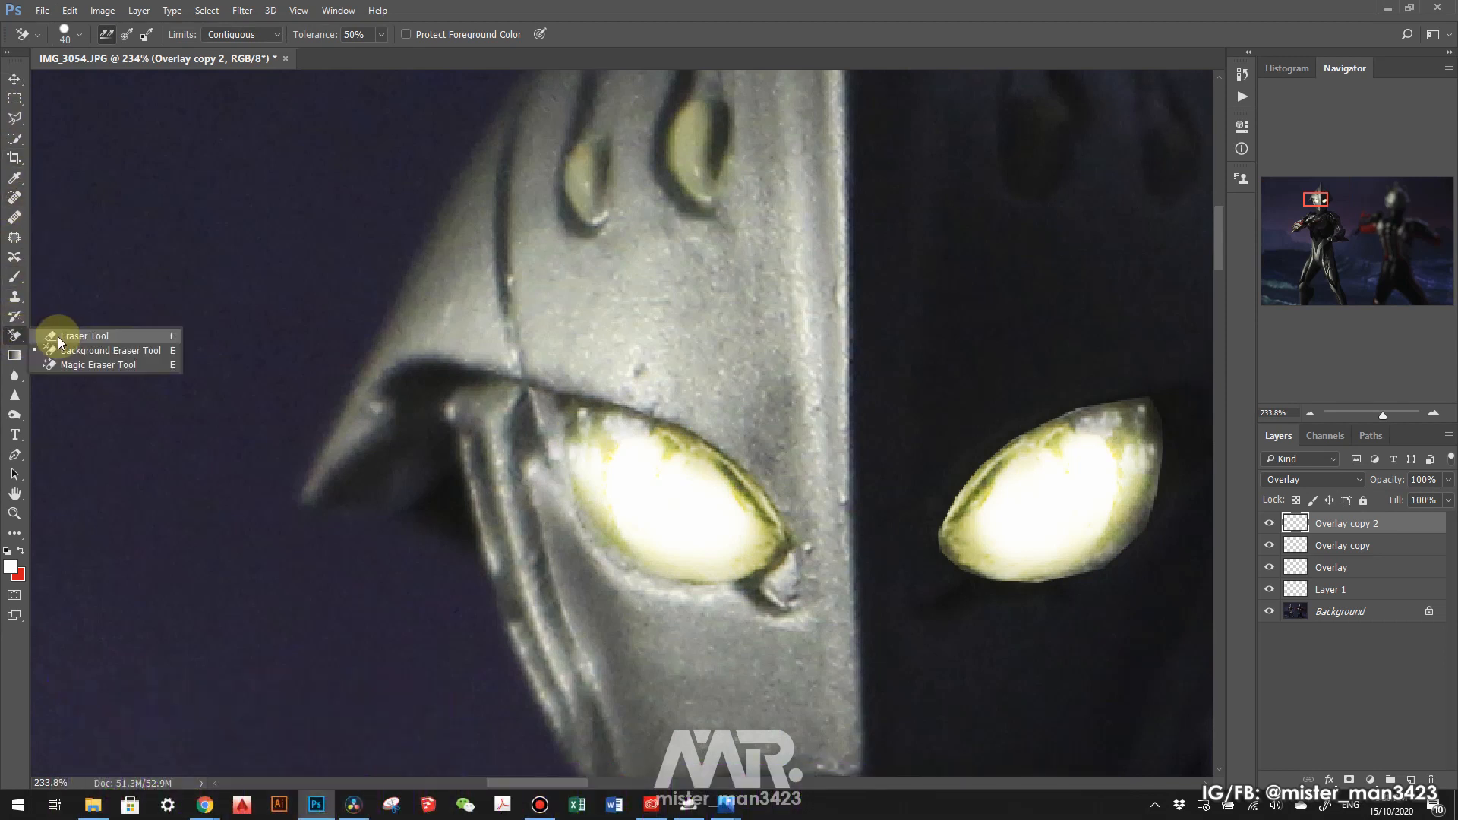
left_click(64, 323)
mouse_move(454, 435)
left_mouse_down()
mouse_move(543, 419)
mouse_move(585, 432)
left_mouse_up()
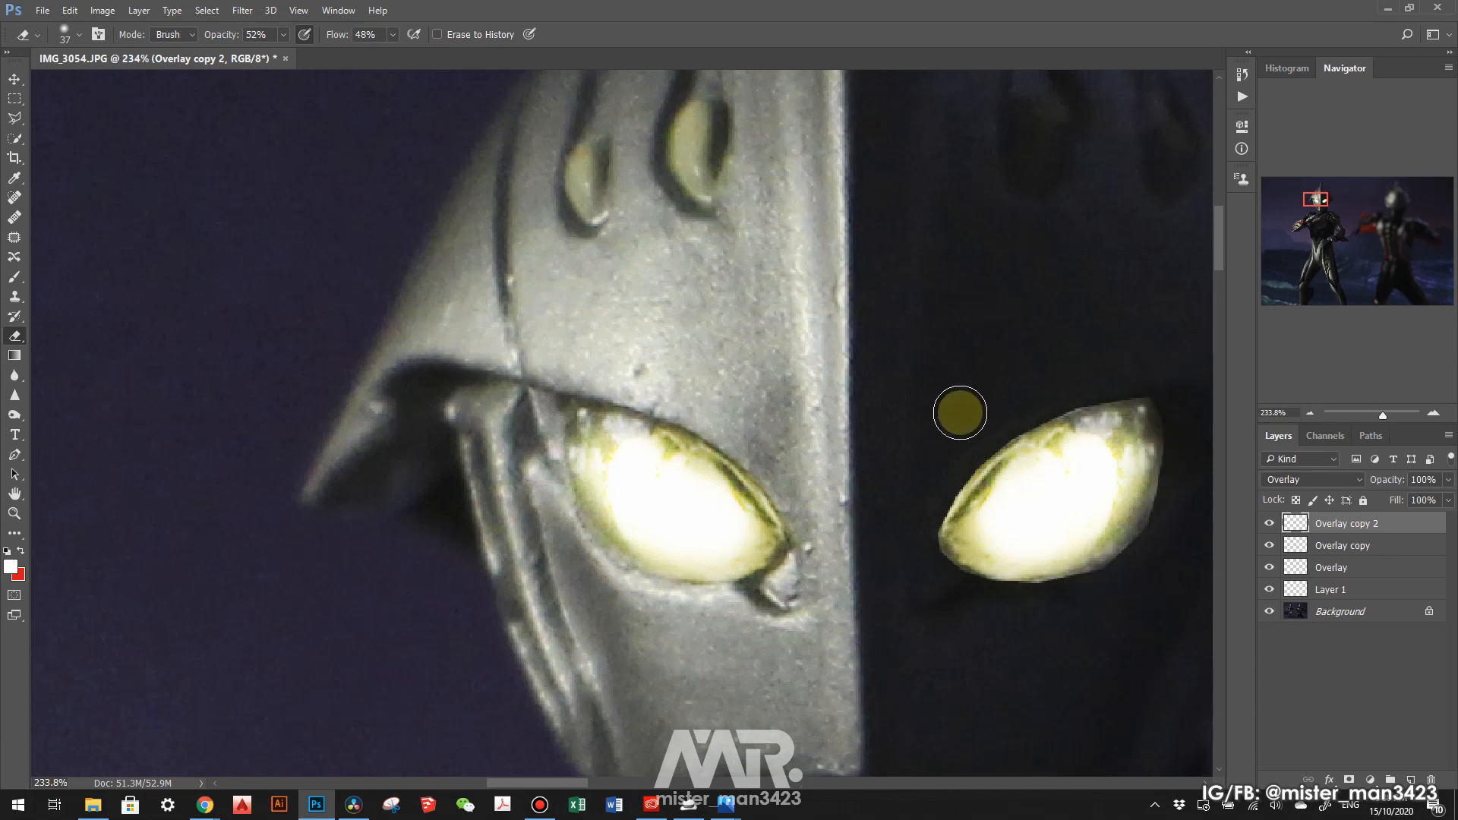
scroll(887, 388, "down", 6)
scroll(887, 388, "down", 5)
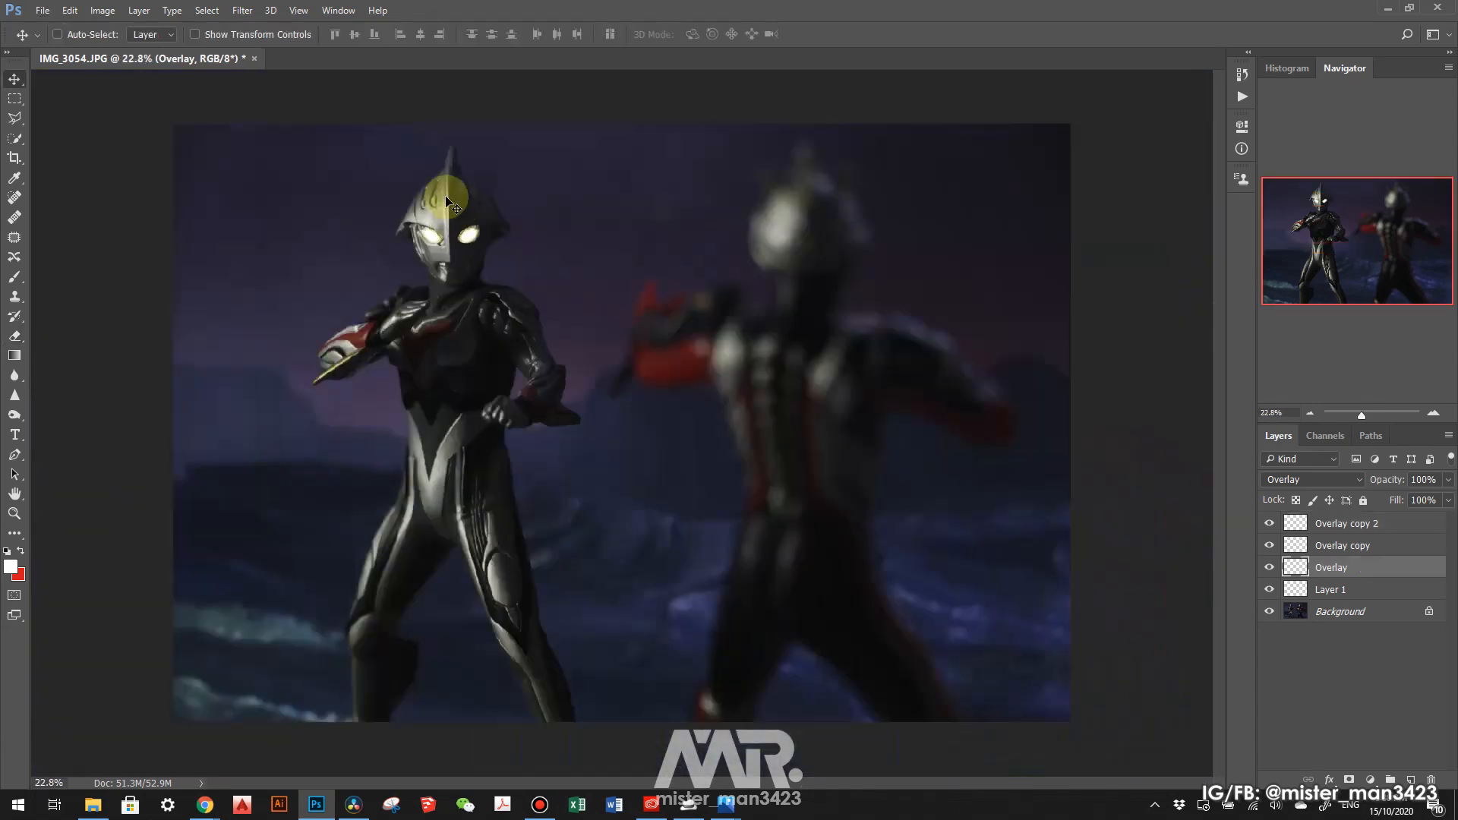
Lower the white brush's opacity and paint over the shadowed side of the face on the Overlay layer to brighten it
scroll(464, 194, "up", 1)
scroll(464, 195, "up", 4)
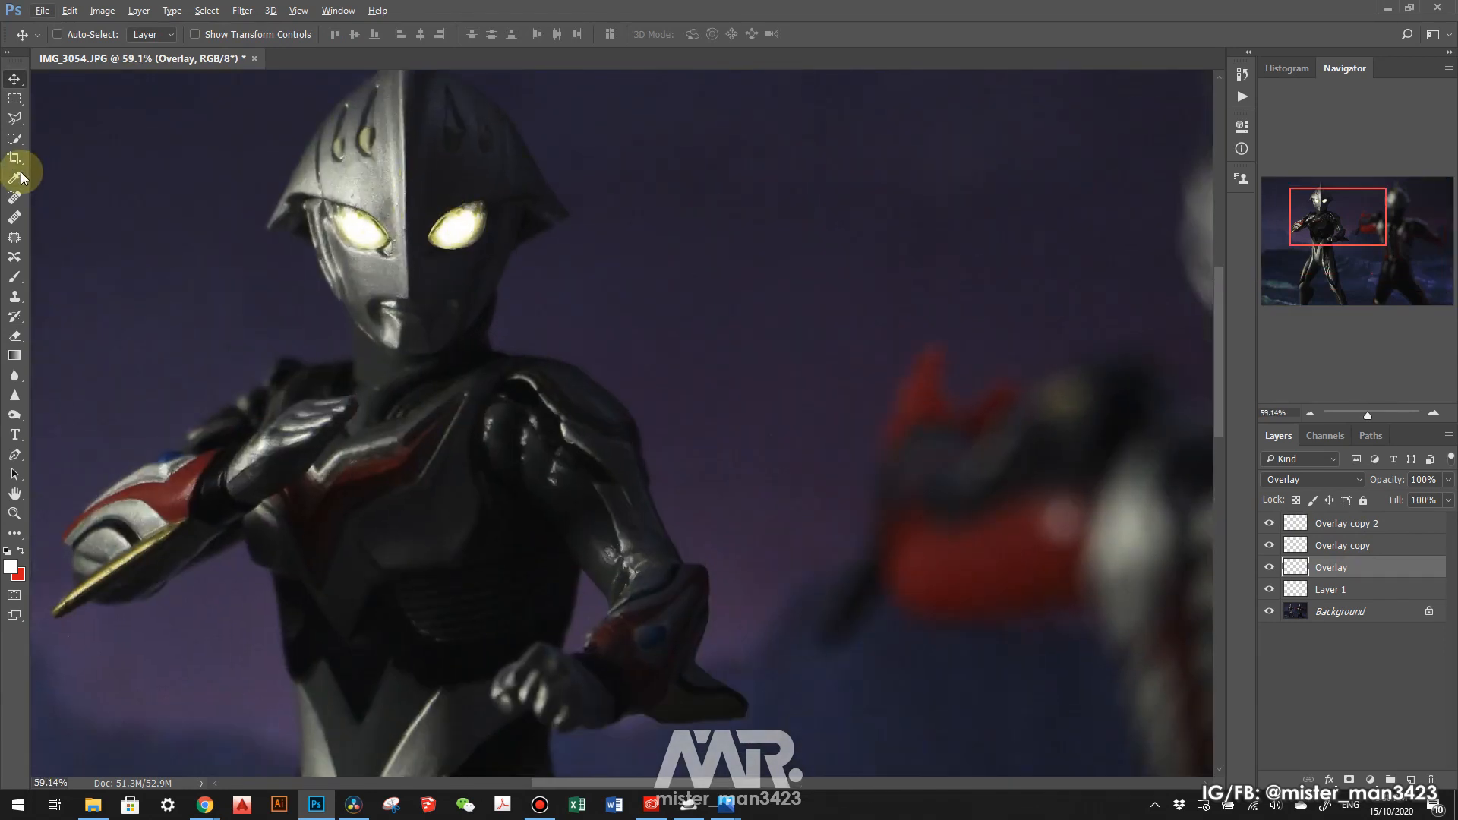
key("b")
scroll(455, 163, "up", 4)
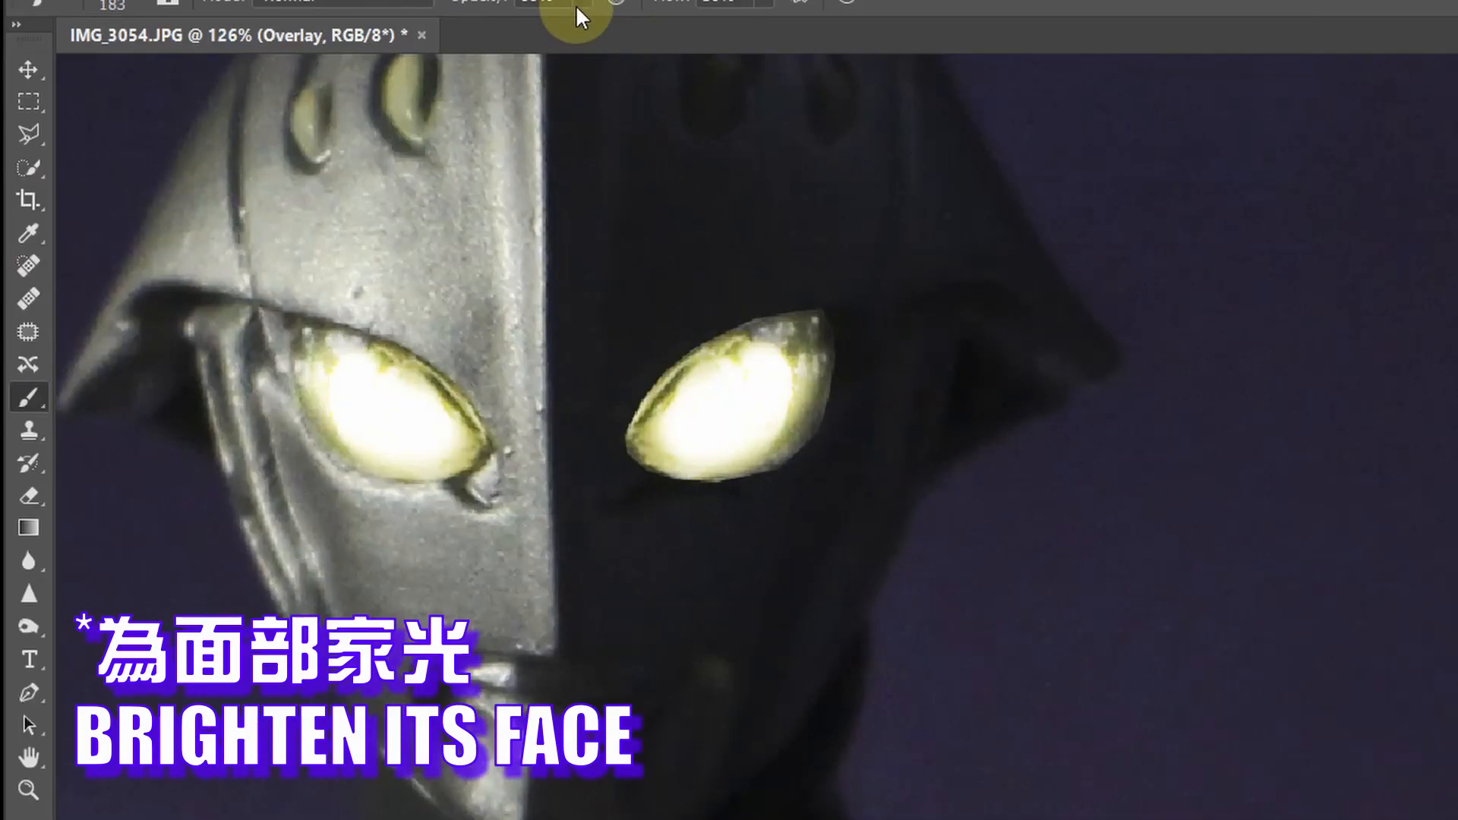
left_click(579, 6)
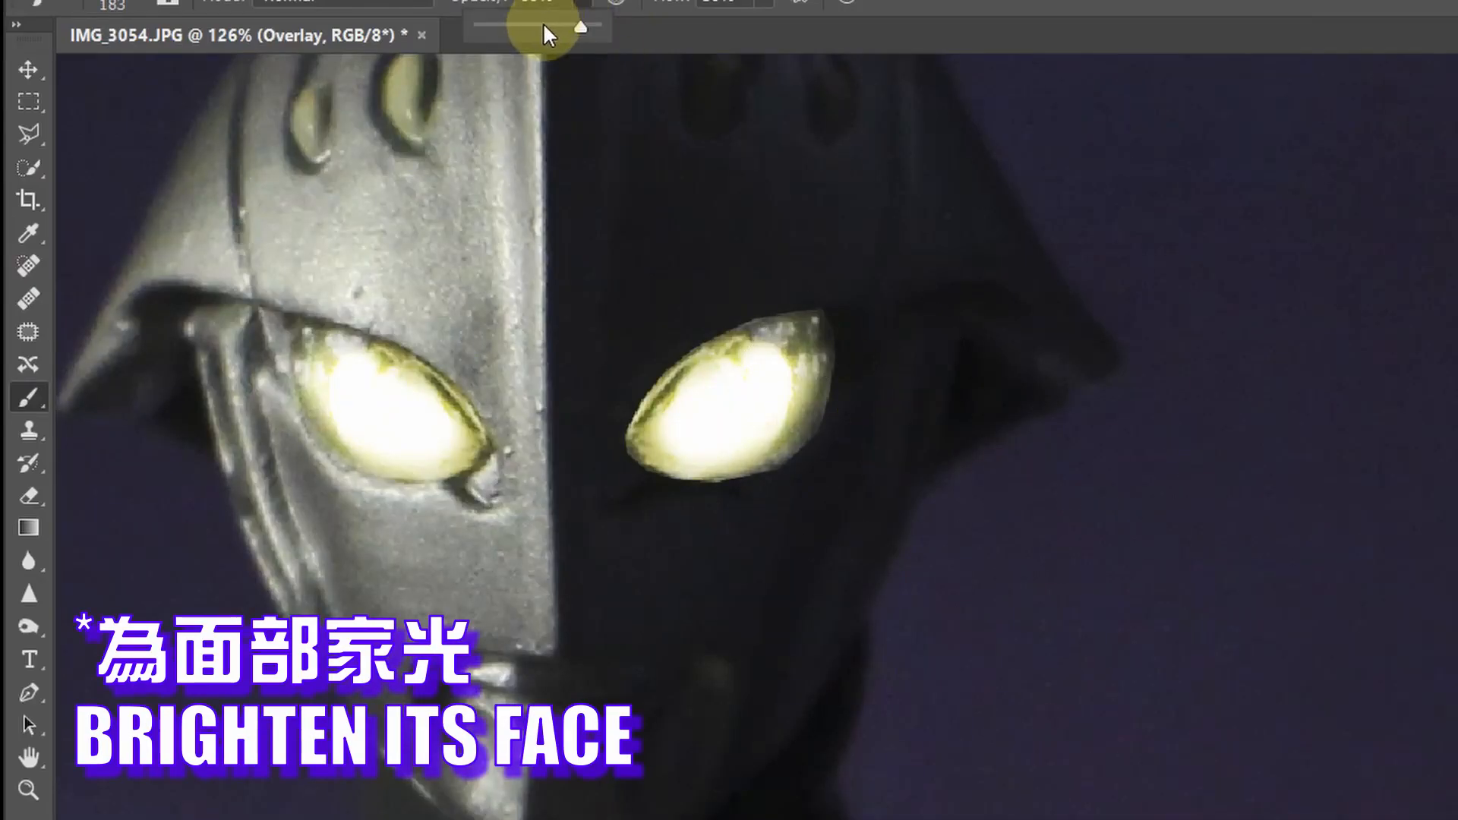
left_click(546, 31)
mouse_move(742, 273)
left_mouse_down()
mouse_move(663, 348)
mouse_move(628, 481)
mouse_move(654, 437)
mouse_move(700, 585)
mouse_move(830, 359)
mouse_move(836, 287)
mouse_move(651, 252)
mouse_move(765, 262)
mouse_move(722, 268)
mouse_move(708, 191)
left_mouse_up()
scroll(765, 259, "up", 2)
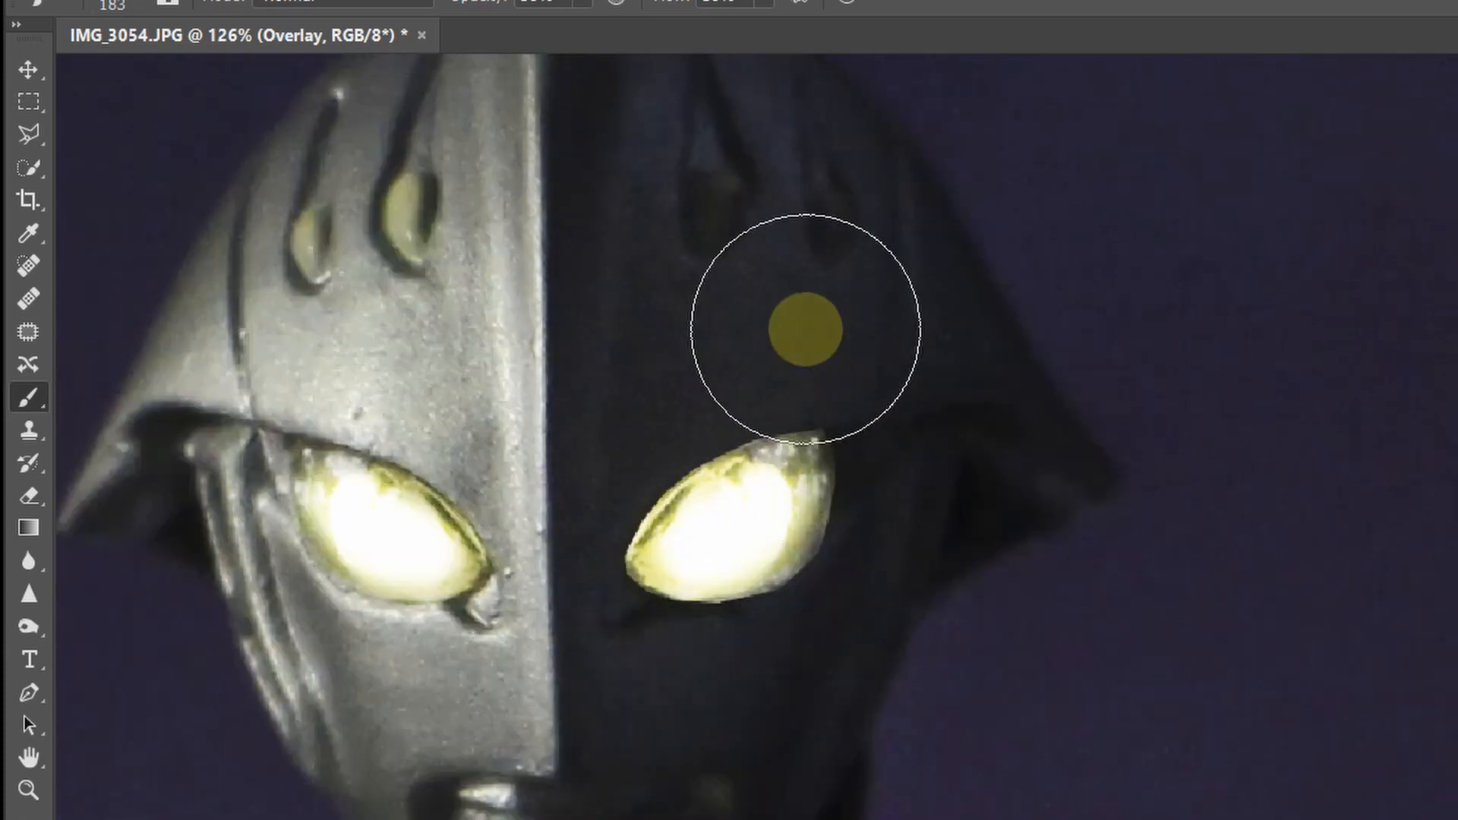
scroll(844, 430, "down", 5)
scroll(842, 427, "down", 1)
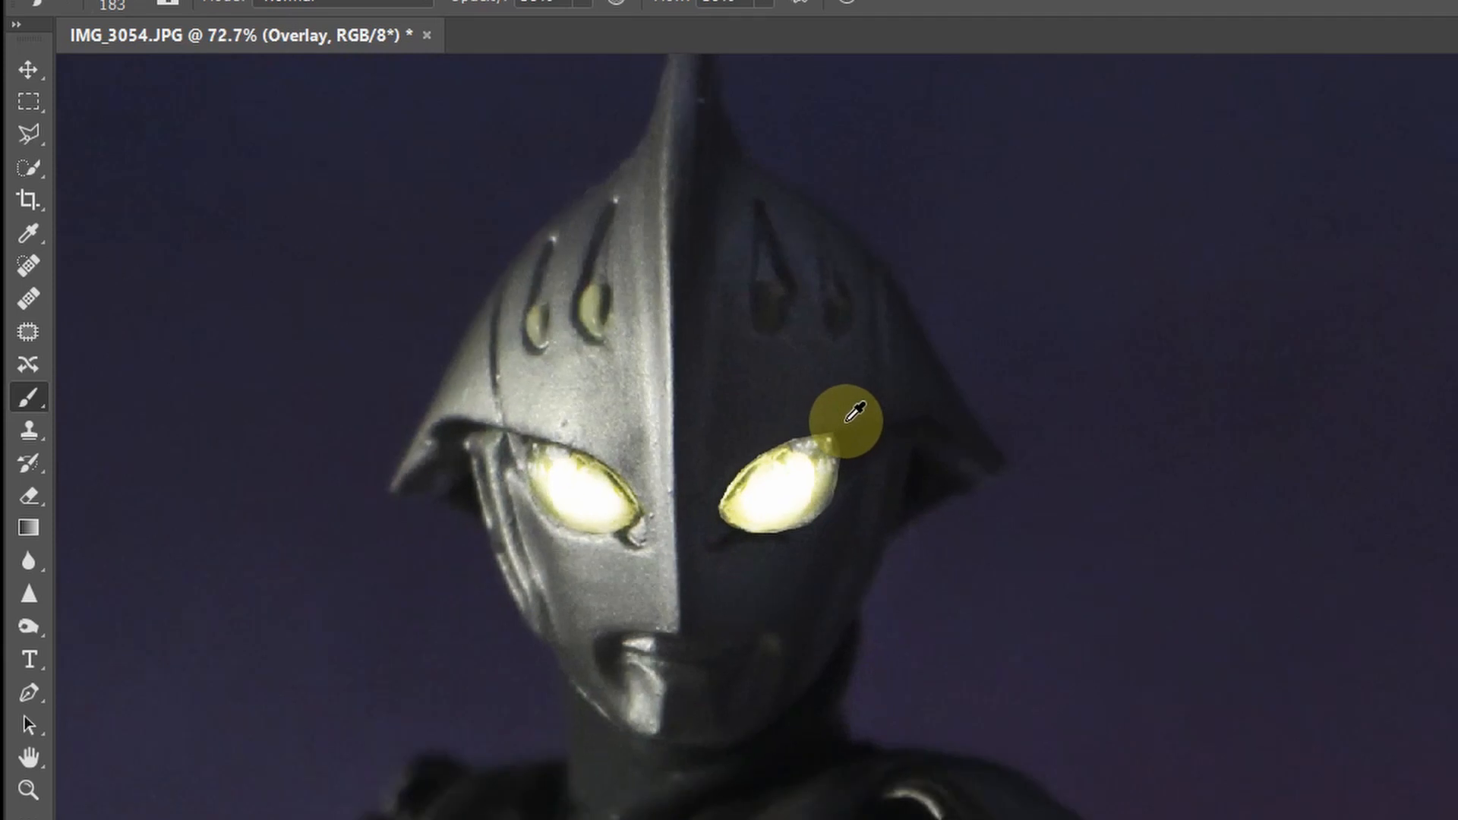
Set the brush opacity to 86% and add a layer above Overlay in Overlay blend mode, named "face overlay"
left_click(581, 3)
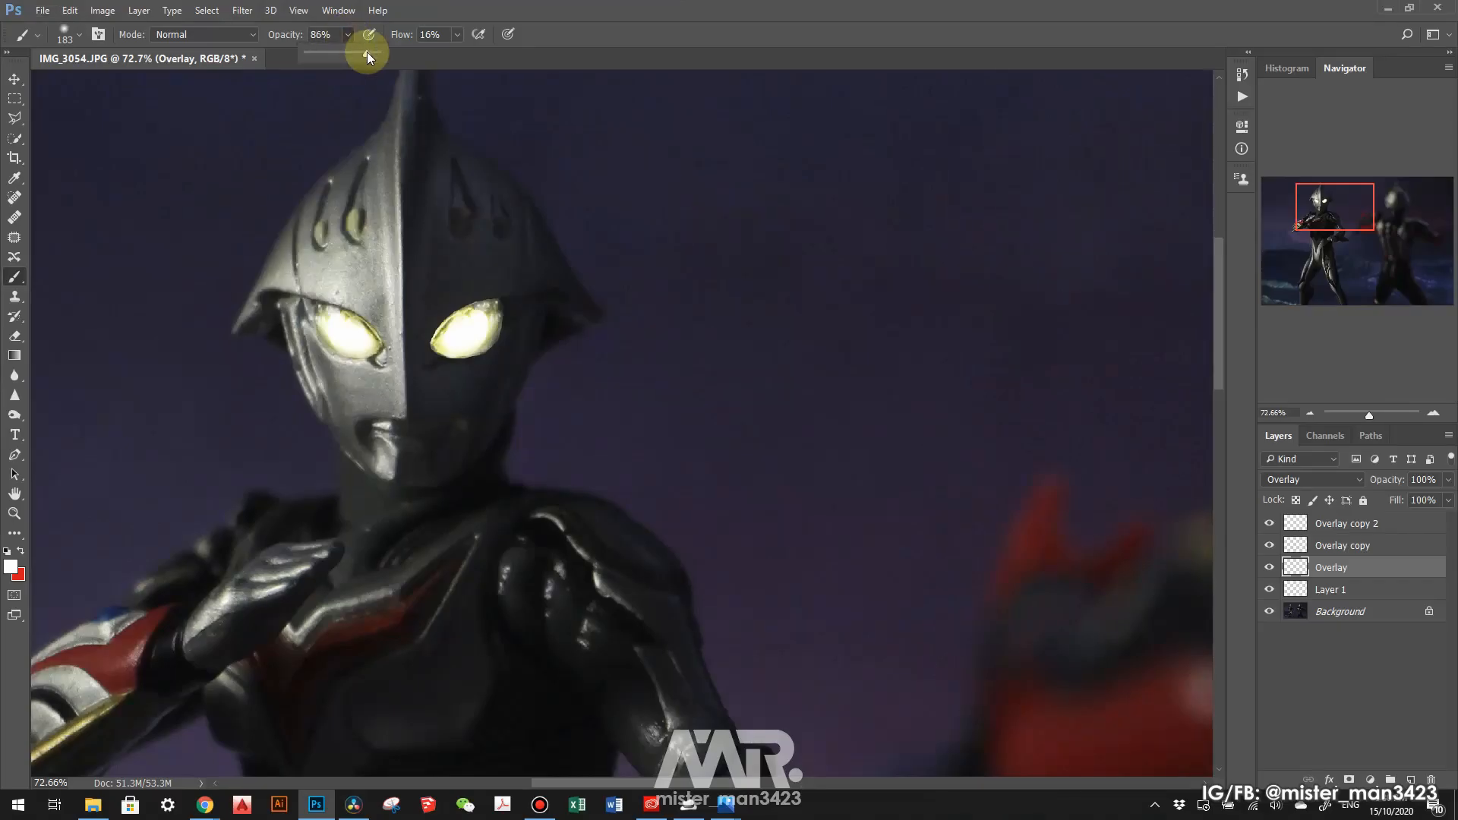
left_click(1413, 780)
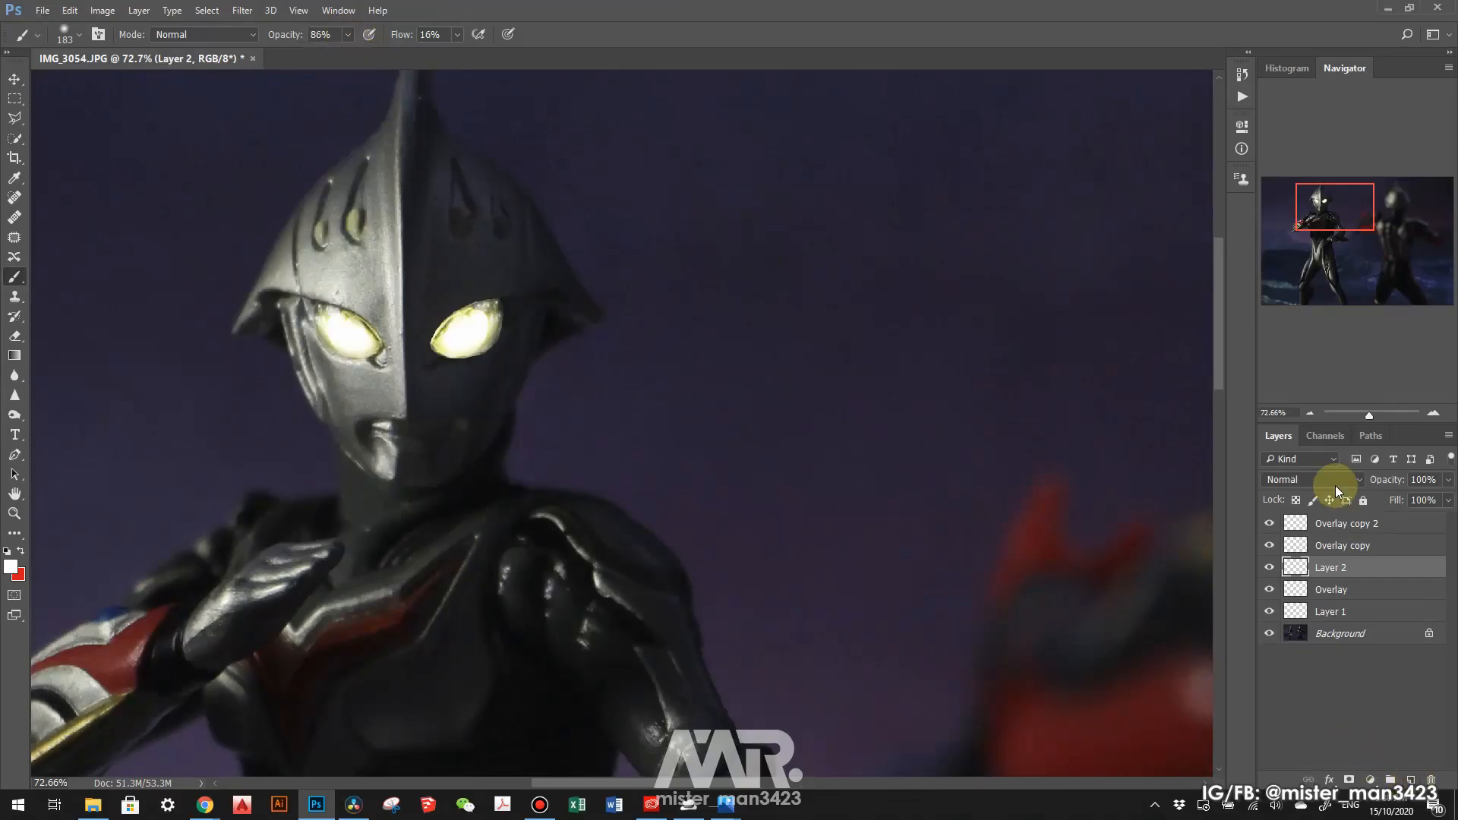
left_click(1327, 477)
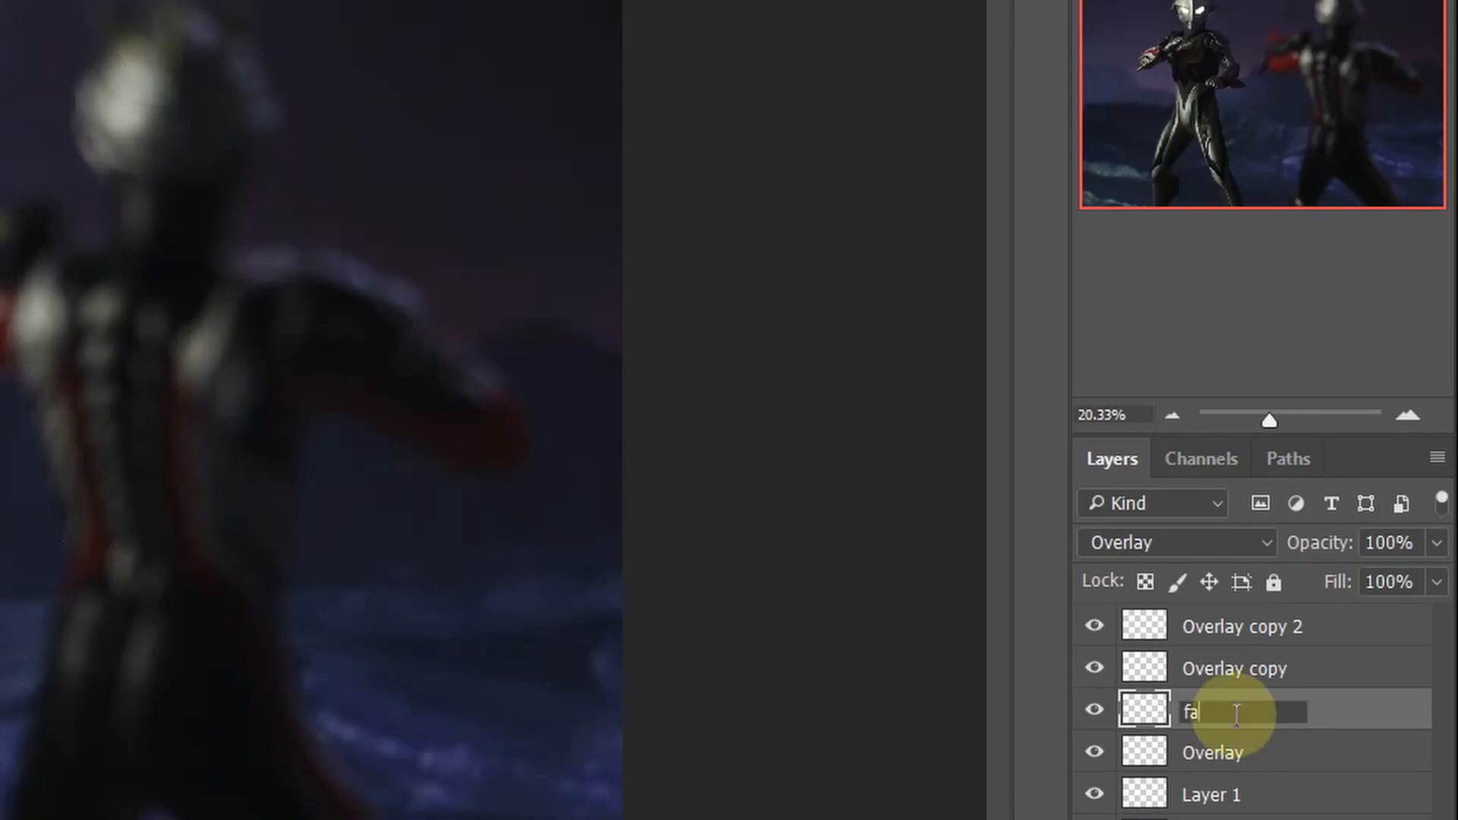
type("ce ")
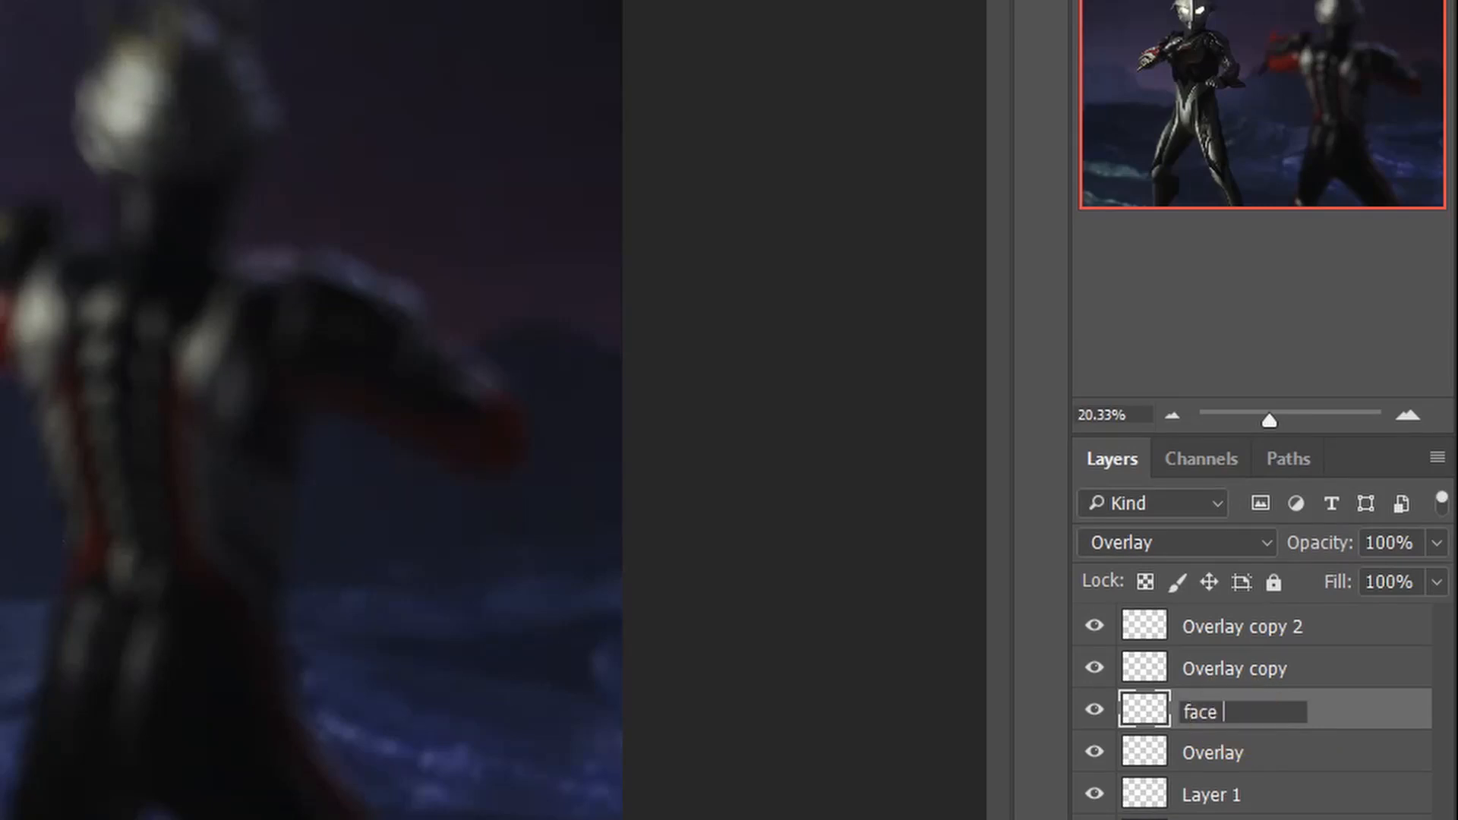
type("overlay")
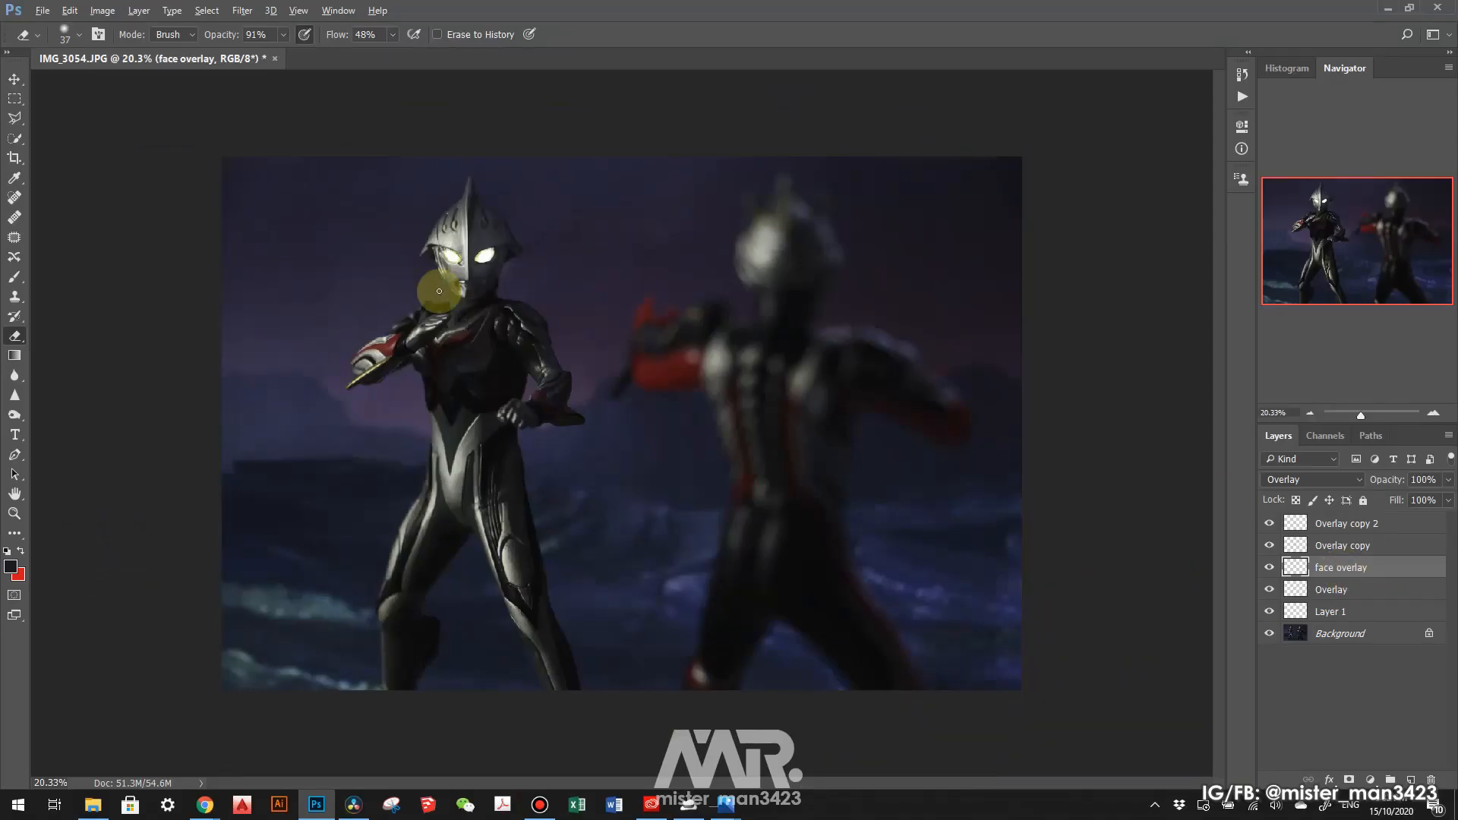
Add a new layer above Overlay copy 2 and set its blend mode to Soft Light
scroll(453, 225, "down", 2)
scroll(469, 183, "up", 4)
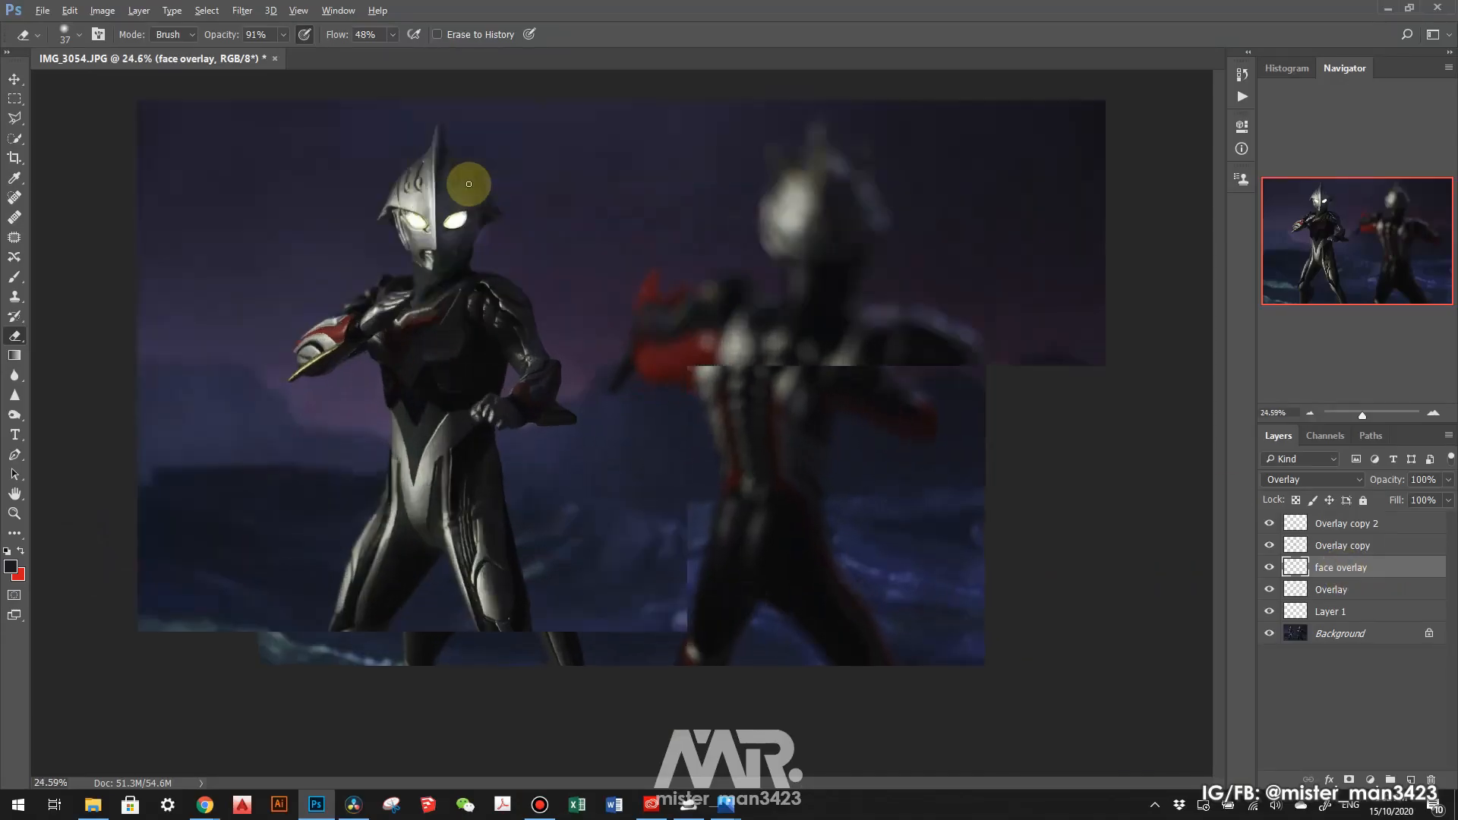
left_click(1340, 523)
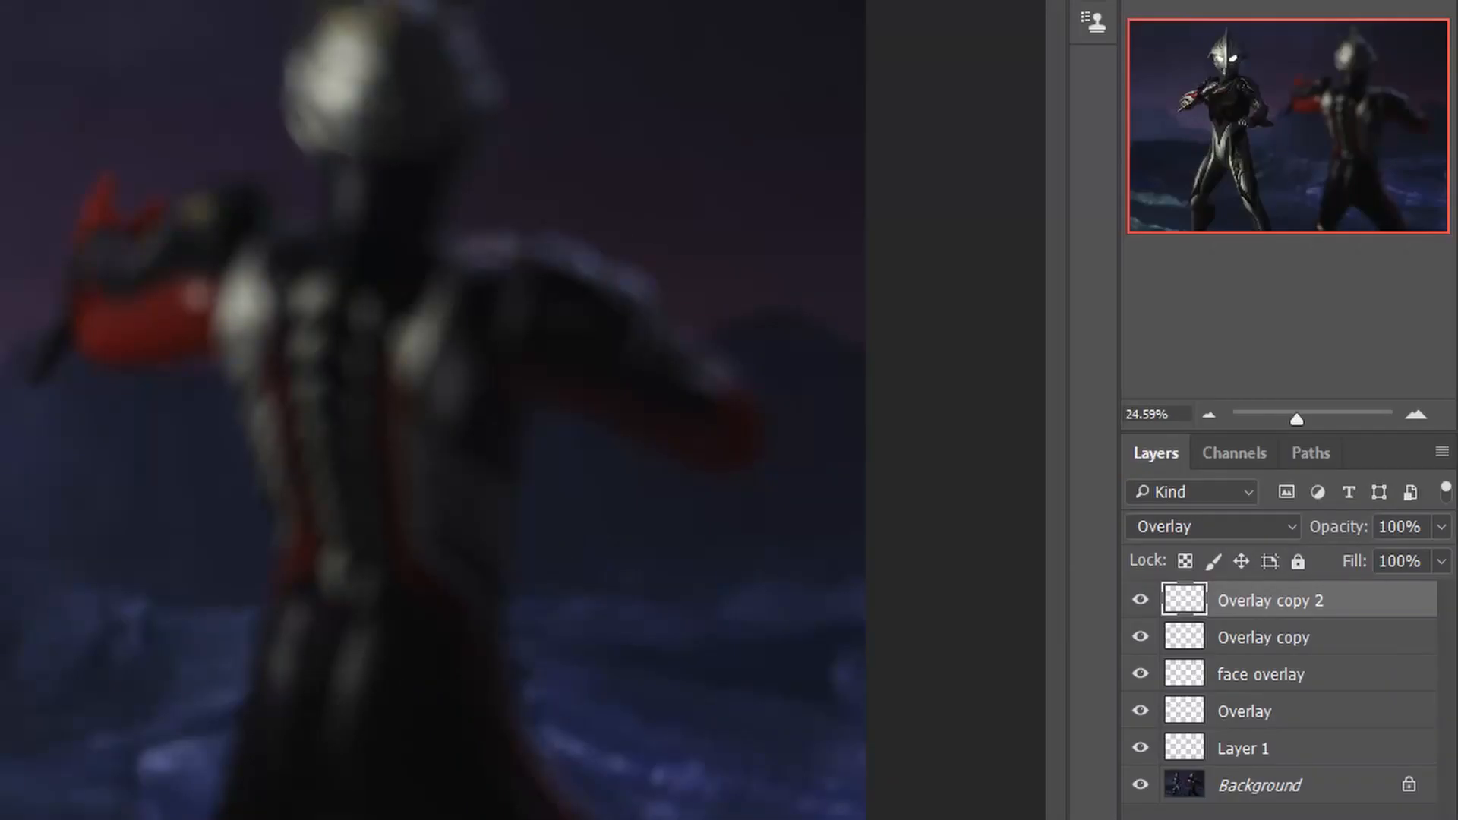
key("ctrl+shift+alt+n")
left_click(1256, 523)
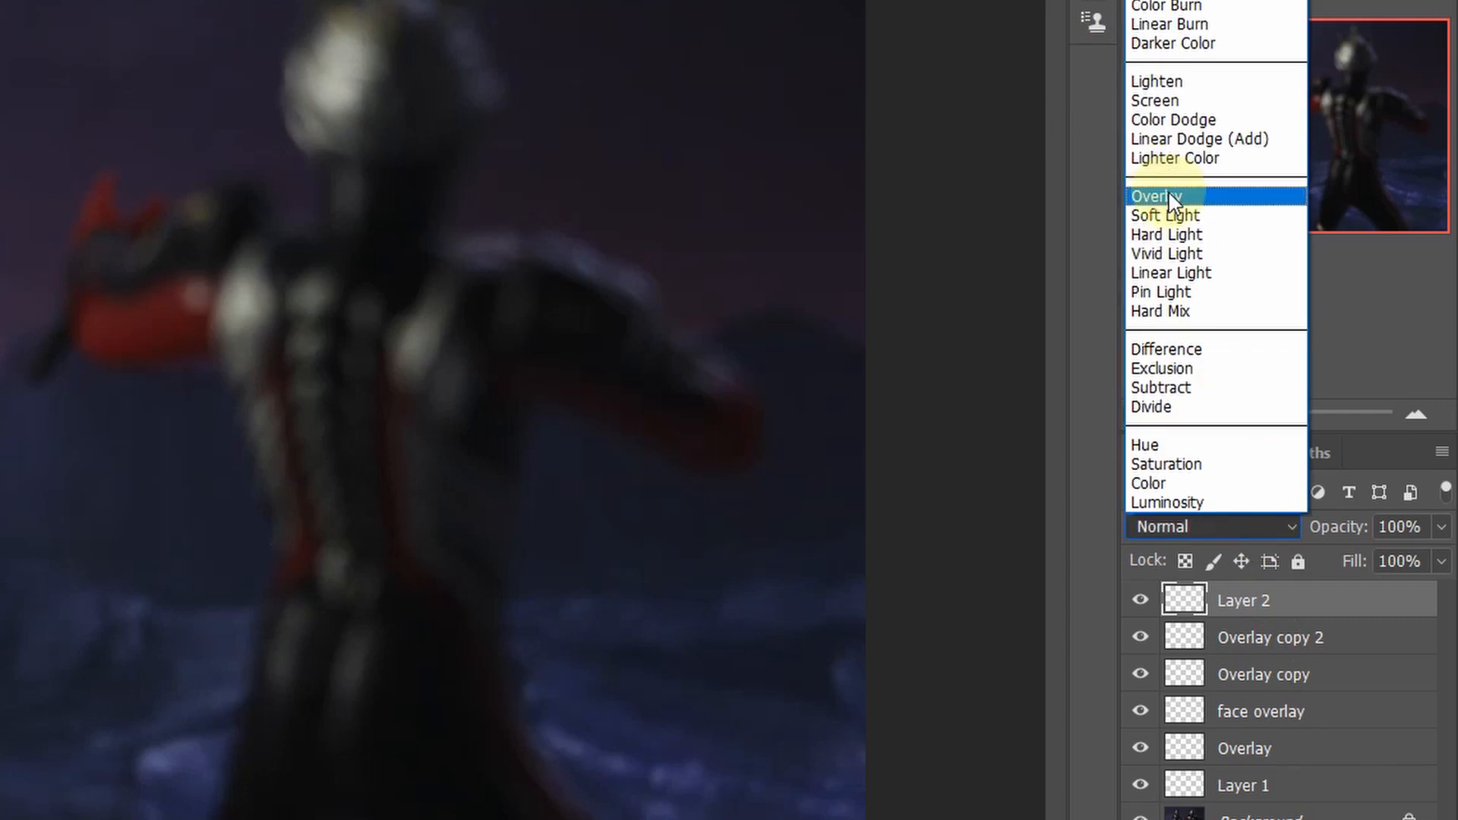
left_click(1165, 215)
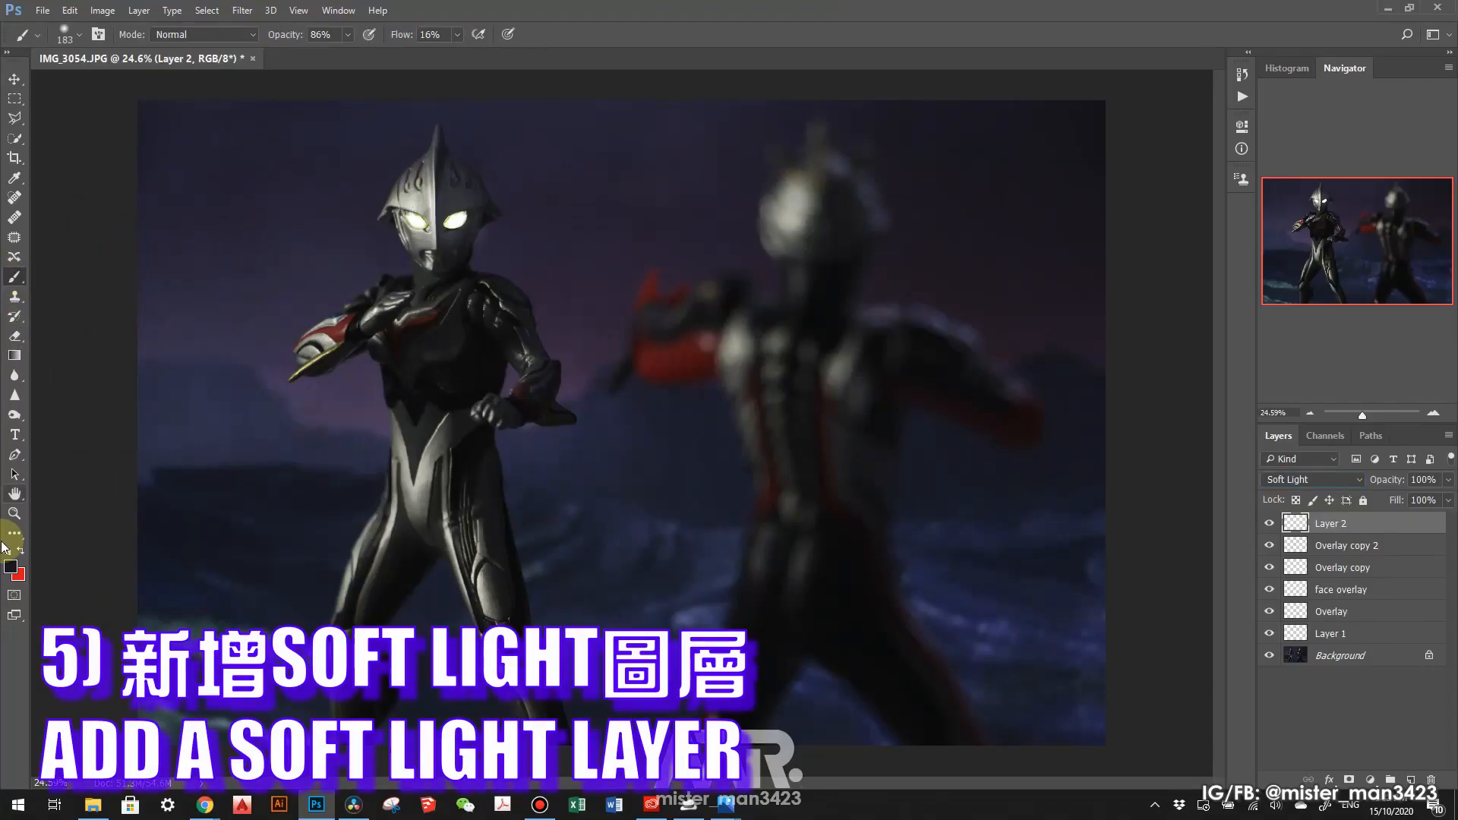
Set the foreground colour to a bright, saturated yellow
left_click(11, 568)
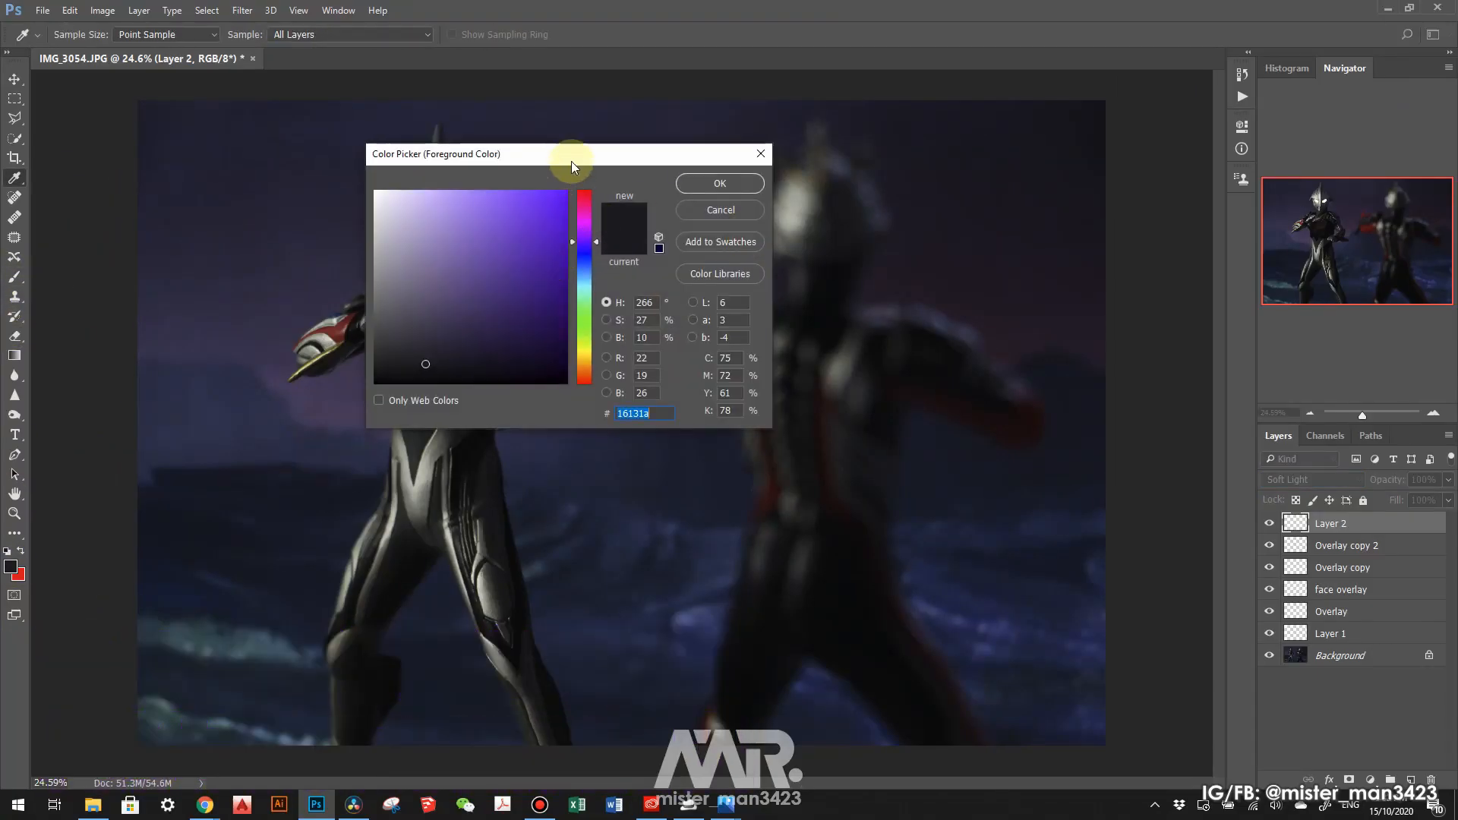
left_click_drag(571, 161, 703, 193)
left_click(759, 437)
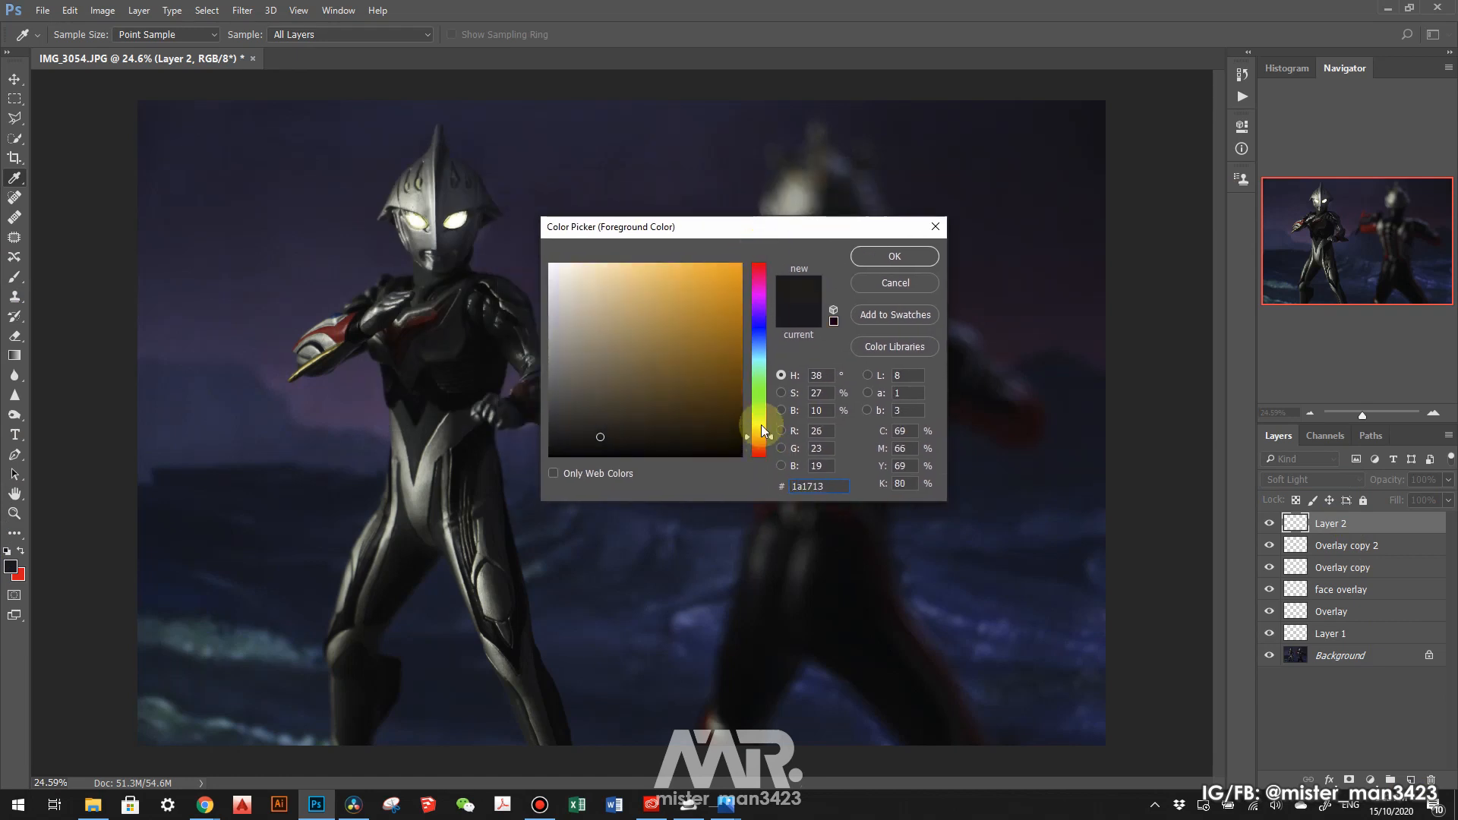
left_click(711, 268)
left_click_drag(754, 433, 760, 426)
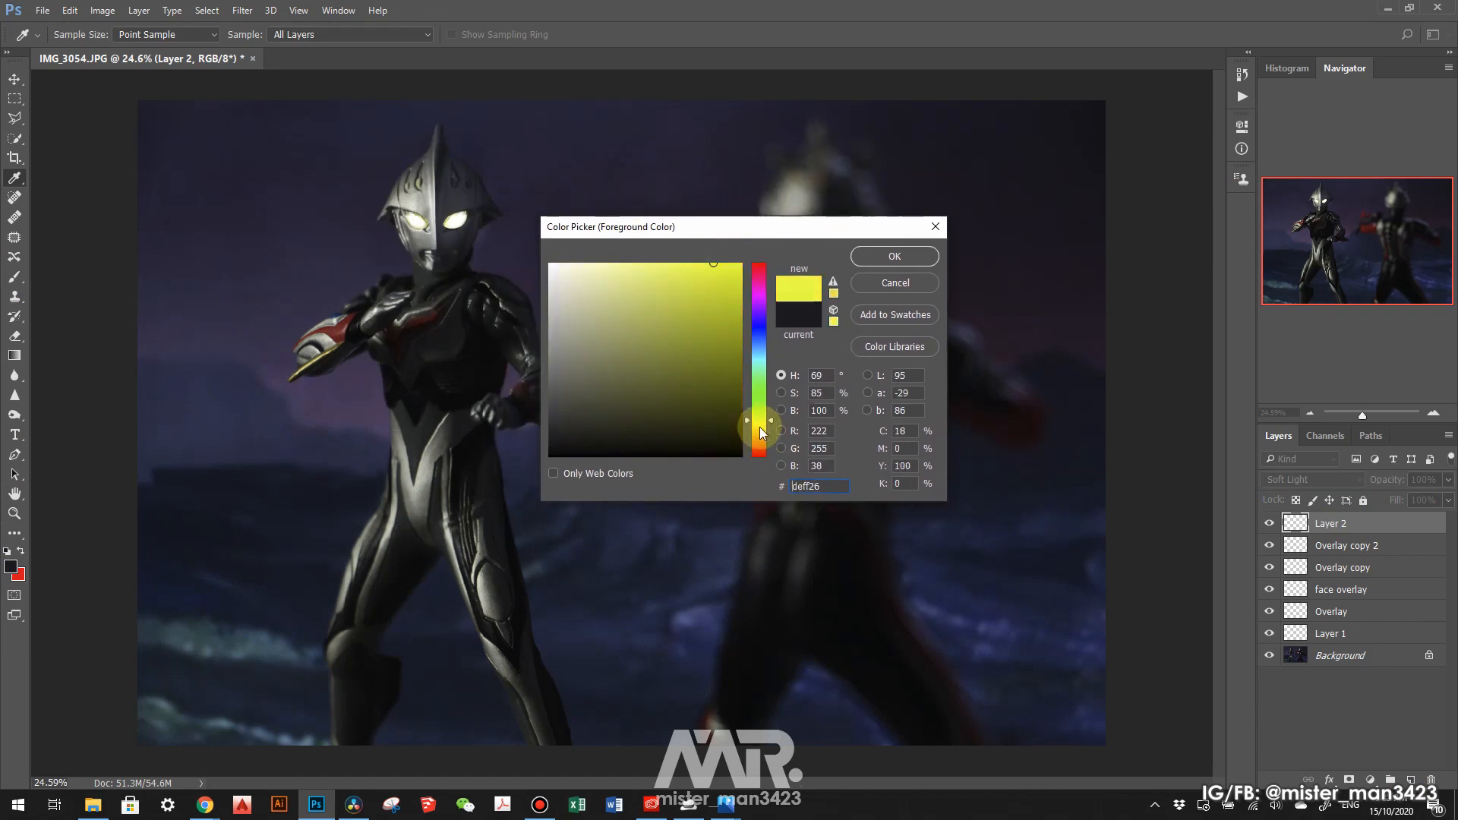
left_click(896, 259)
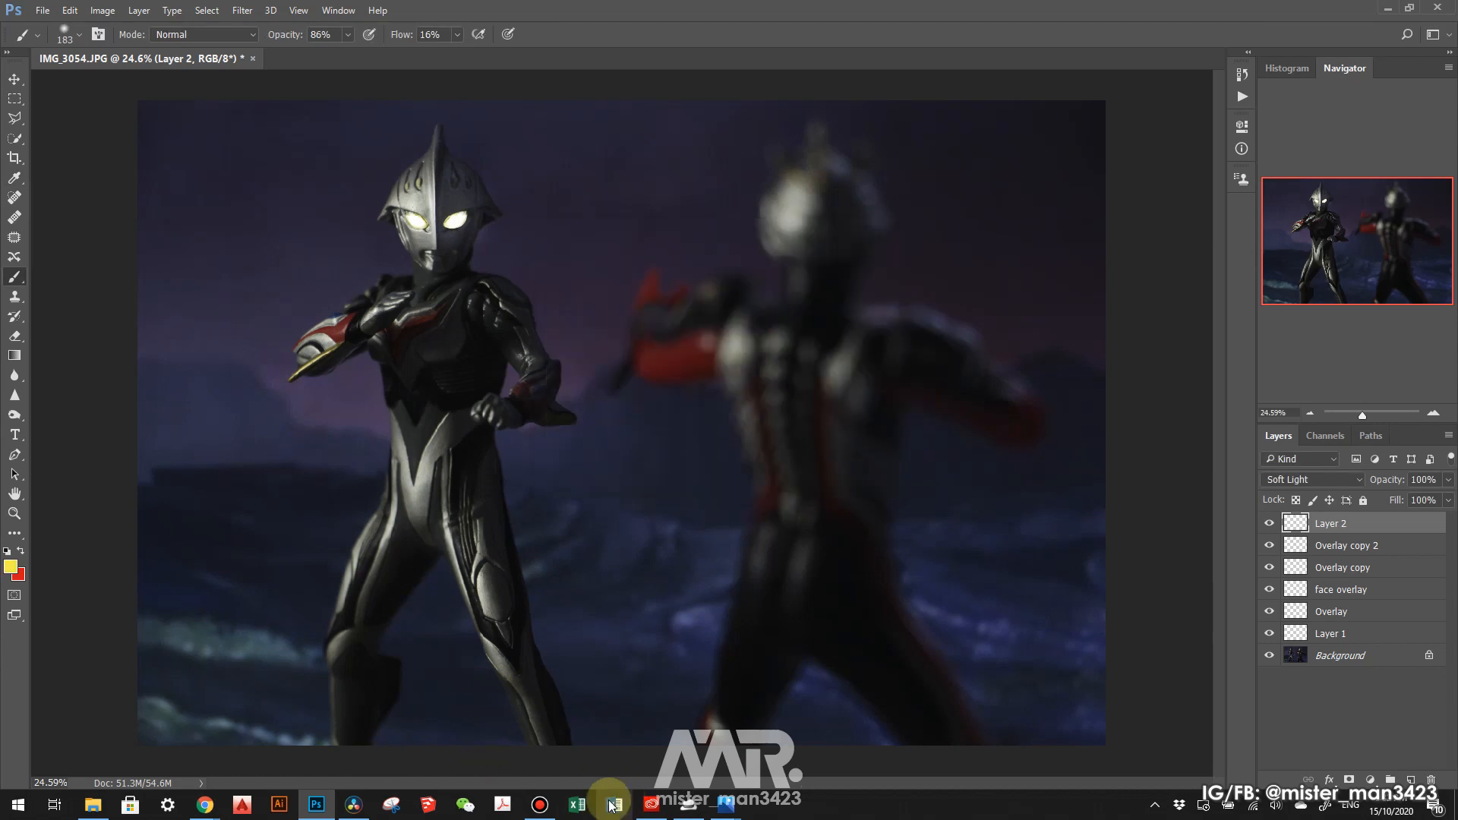
Paint yellow over both eyes on the Soft Light layer with a soft brush at size 81
key("b")
mouse_move(725, 807)
left_click(772, 709)
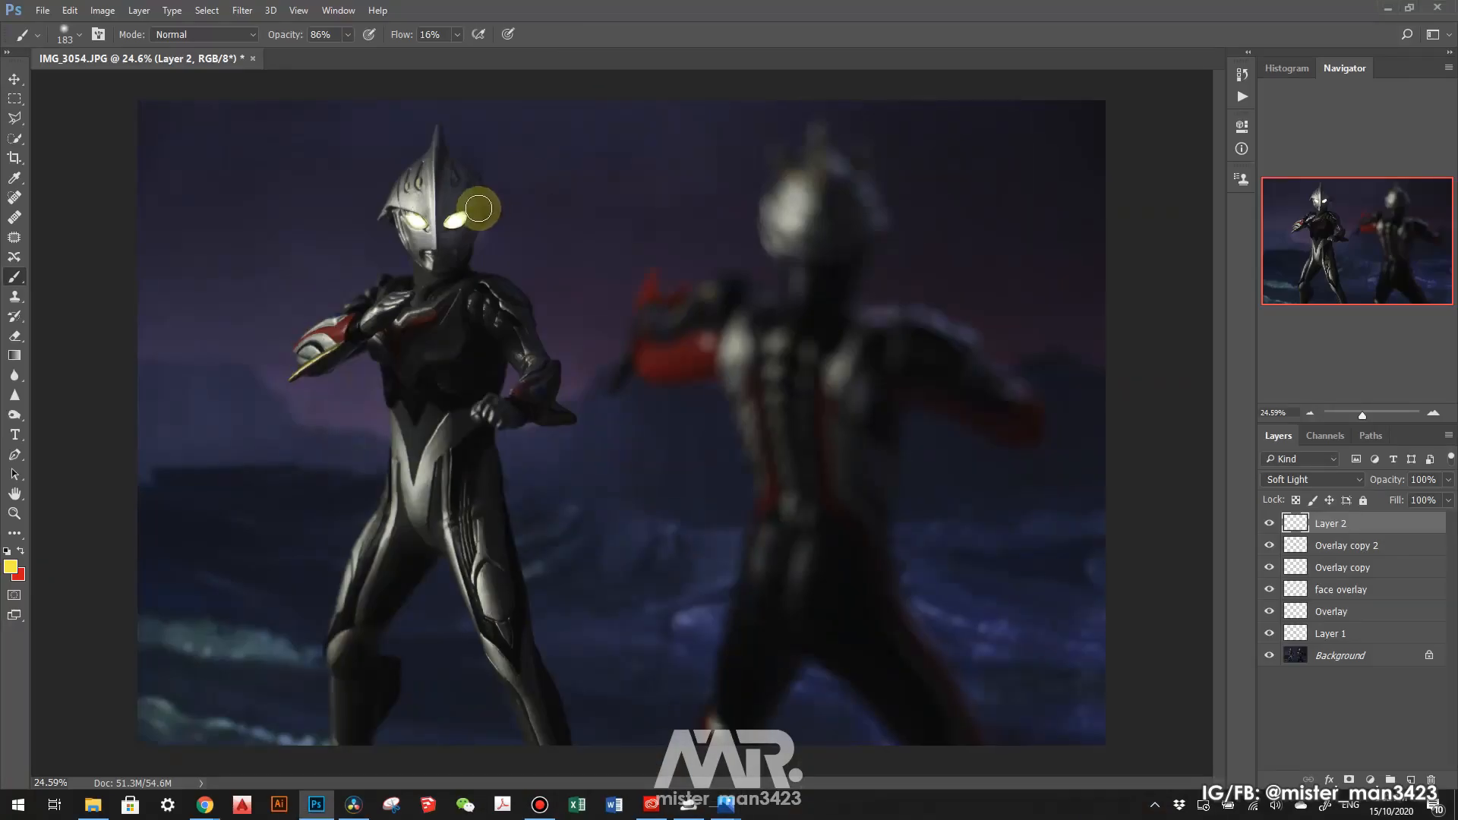
scroll(424, 194, "up", 10)
left_click_drag(331, 388, 306, 389)
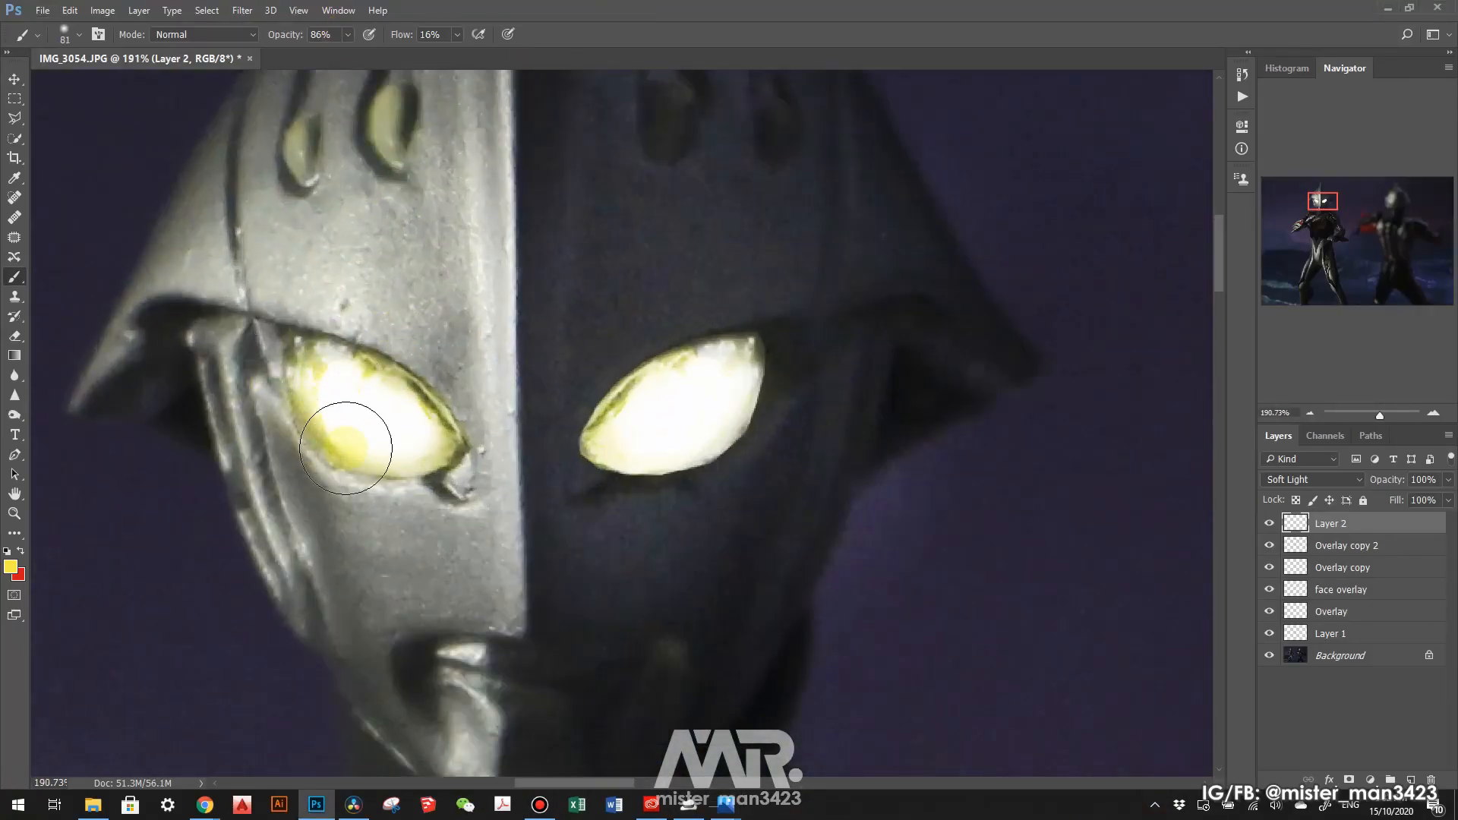
mouse_move(666, 409)
left_mouse_down()
mouse_move(759, 350)
mouse_move(666, 384)
mouse_move(734, 391)
left_mouse_up()
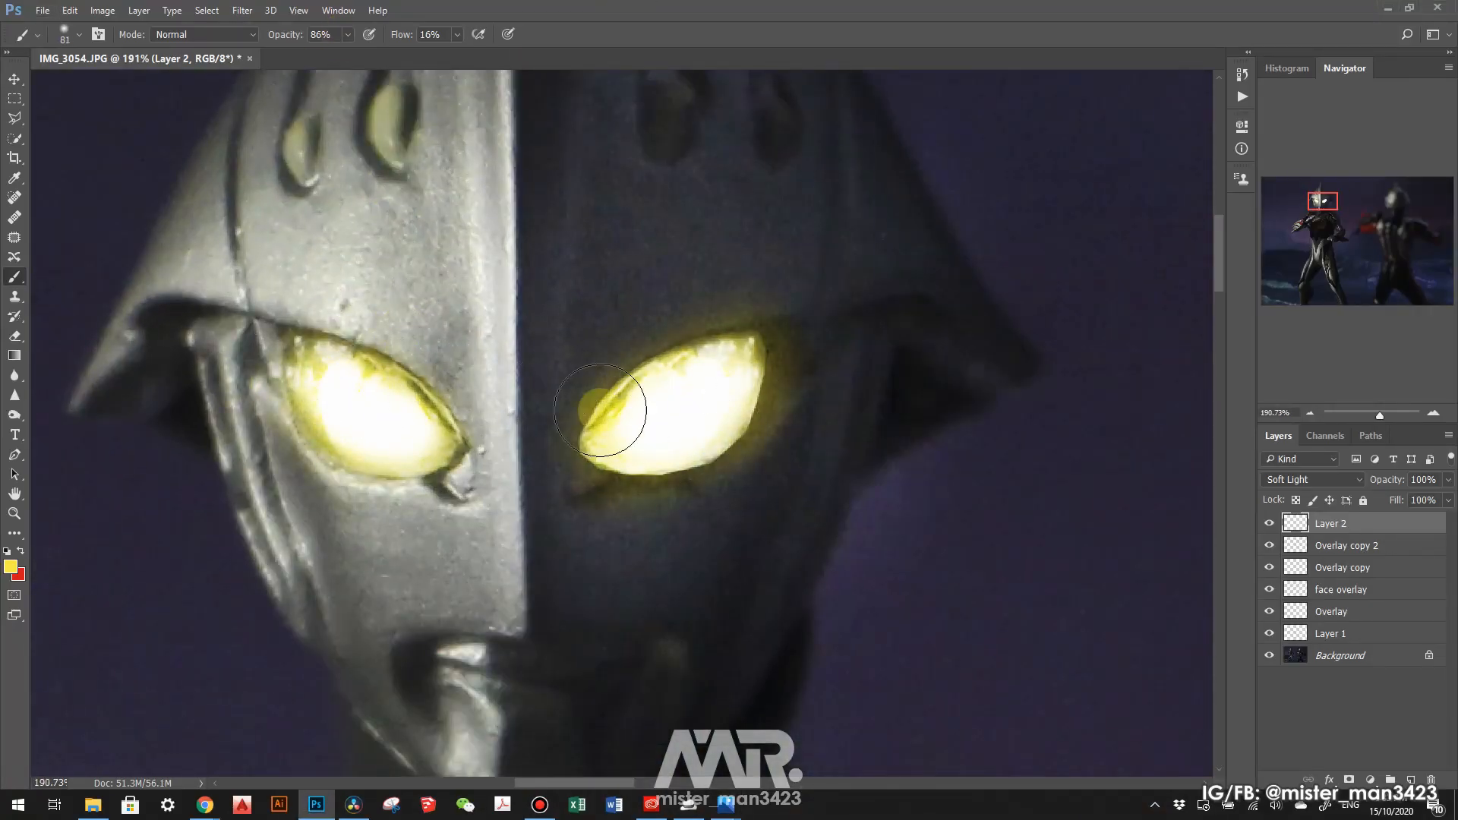
scroll(600, 410, "down", 8)
Select Layer 1, adjust the eraser's size and erase excess dark painting around the eyes
key("e")
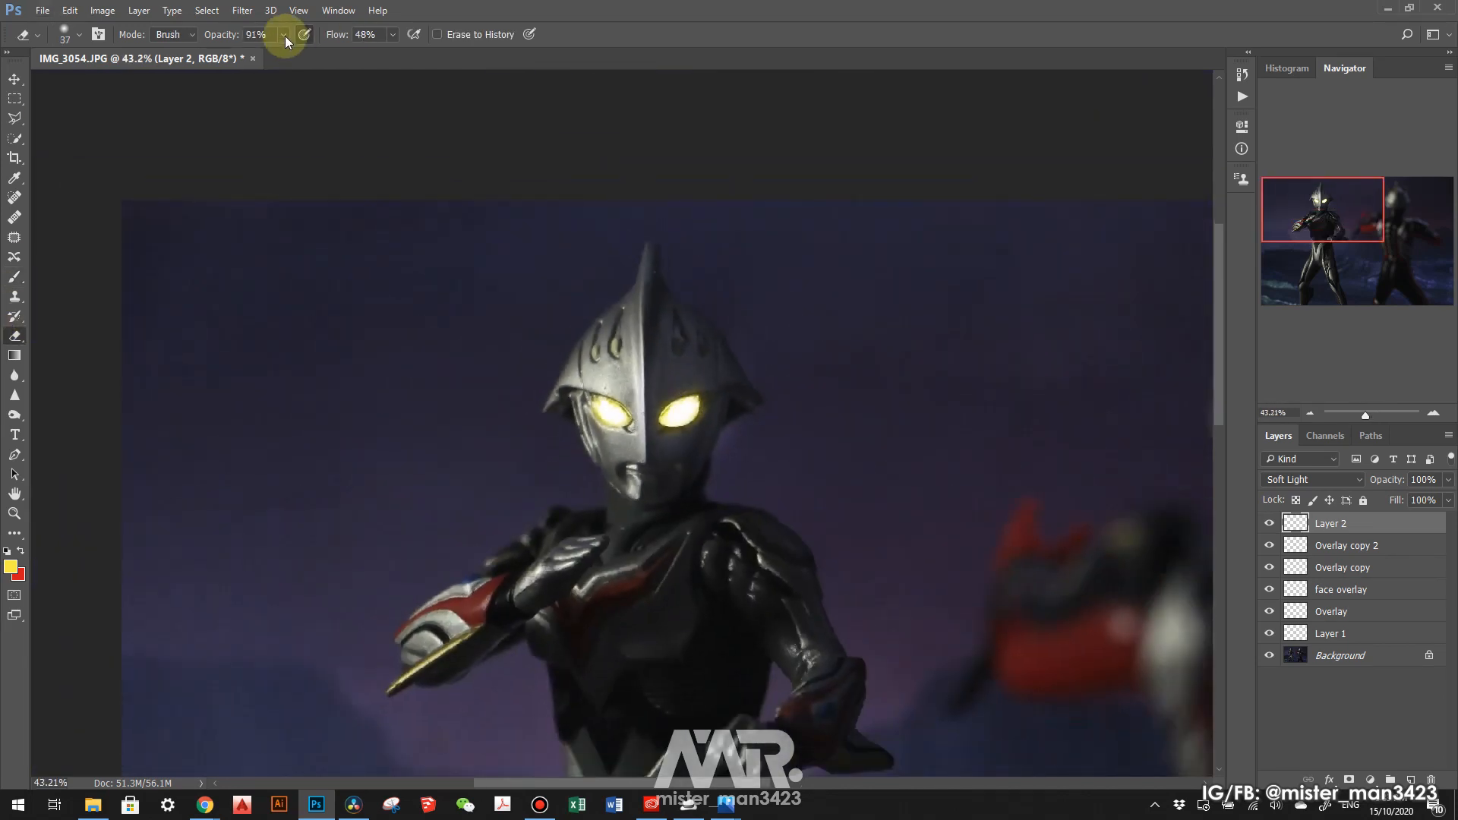
left_click(1357, 635)
scroll(714, 371, "up", 8)
left_click(79, 35)
left_click_drag(77, 118, 107, 117)
left_click(570, 511)
mouse_move(486, 522)
left_mouse_down()
mouse_move(482, 612)
mouse_move(594, 615)
mouse_move(641, 568)
mouse_move(633, 592)
mouse_move(610, 611)
mouse_move(672, 524)
mouse_move(643, 622)
left_mouse_up()
scroll(753, 584, "down", 8)
left_click_drag(785, 559, 493, 243)
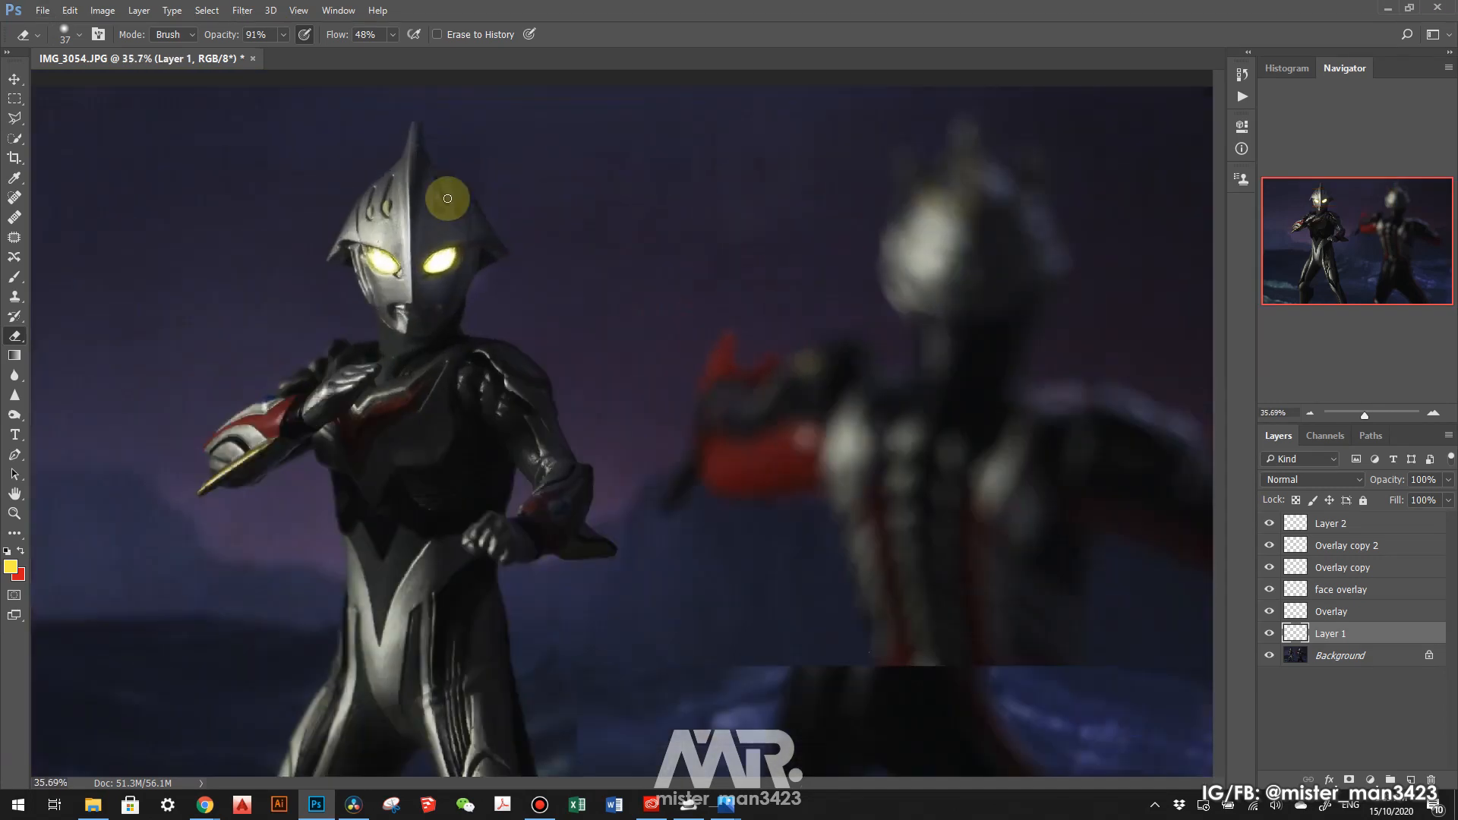
Free-transform Layer 1 to nudge the dark eye edges slightly into line with the shadowed-side eye
scroll(459, 237, "up", 10)
key("v")
scroll(380, 271, "up", 4)
key("ctrl+t")
left_click_drag(507, 367, 511, 367)
left_click_drag(390, 279, 390, 276)
left_click(758, 33)
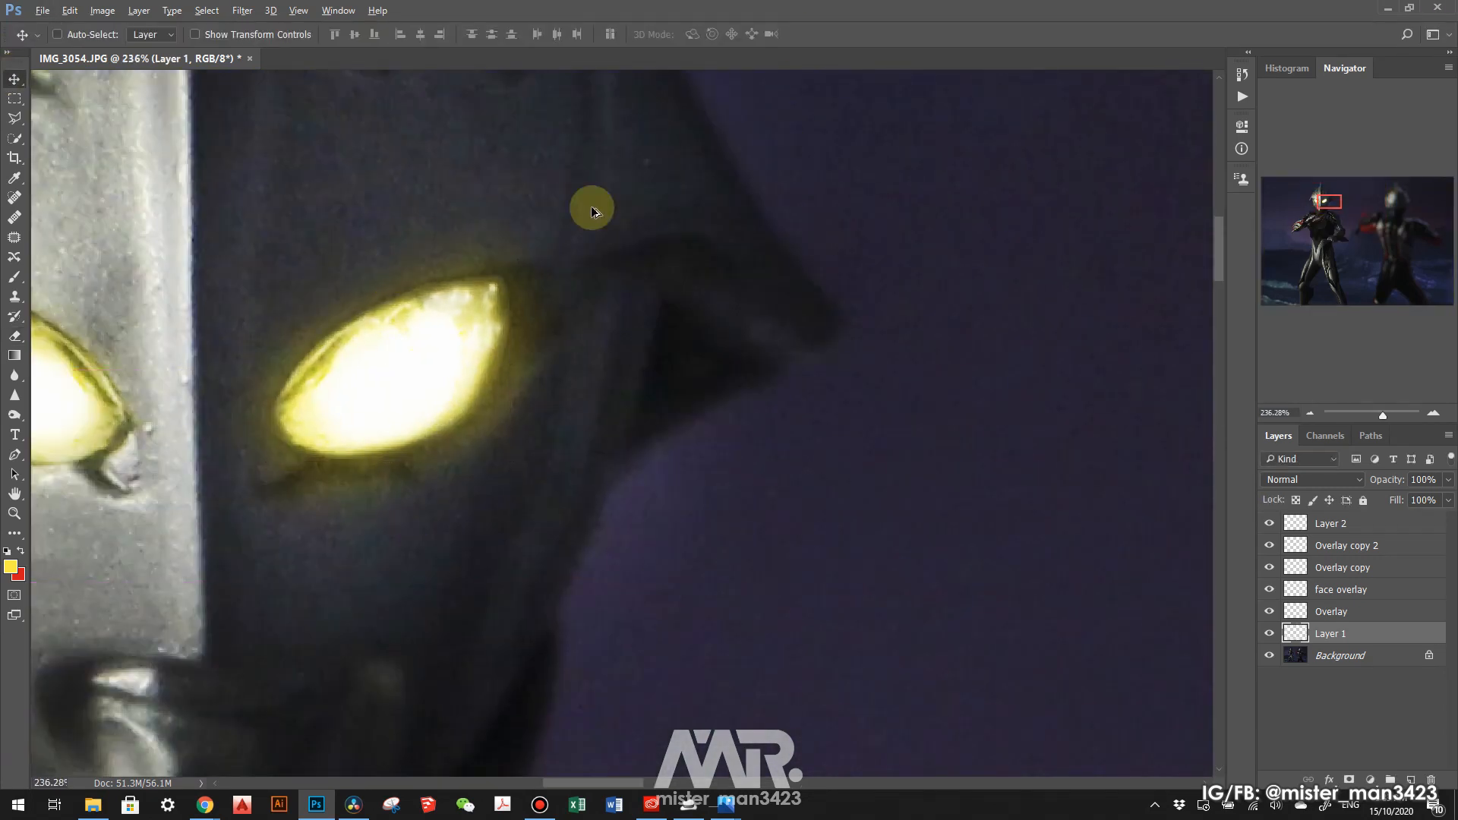
scroll(593, 211, "down", 10)
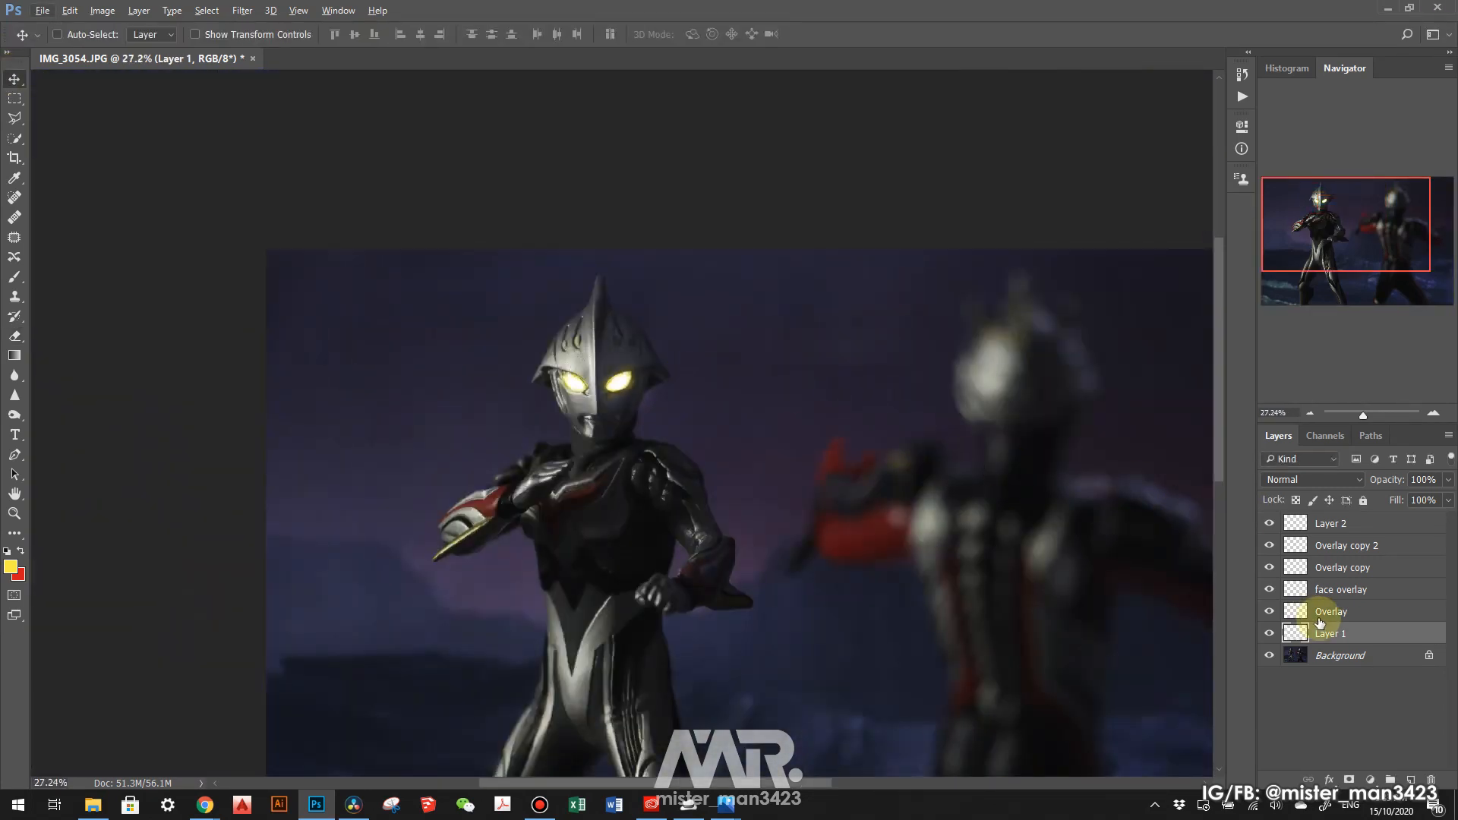
Try a duplicate of Layer 2 at 50% opacity and delete the copy
left_click(1387, 526)
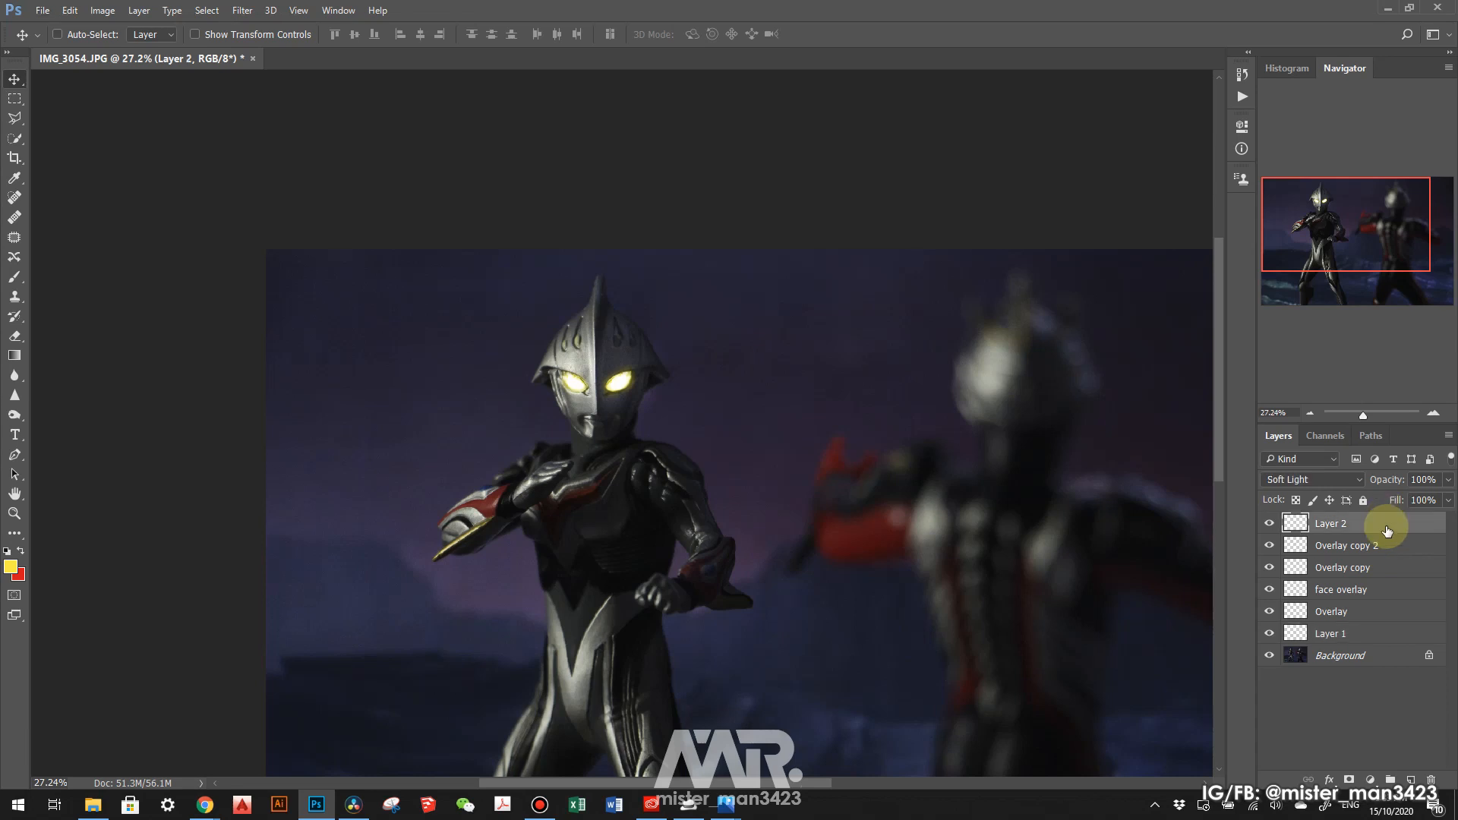
right_click(1387, 530)
left_click(1239, 172)
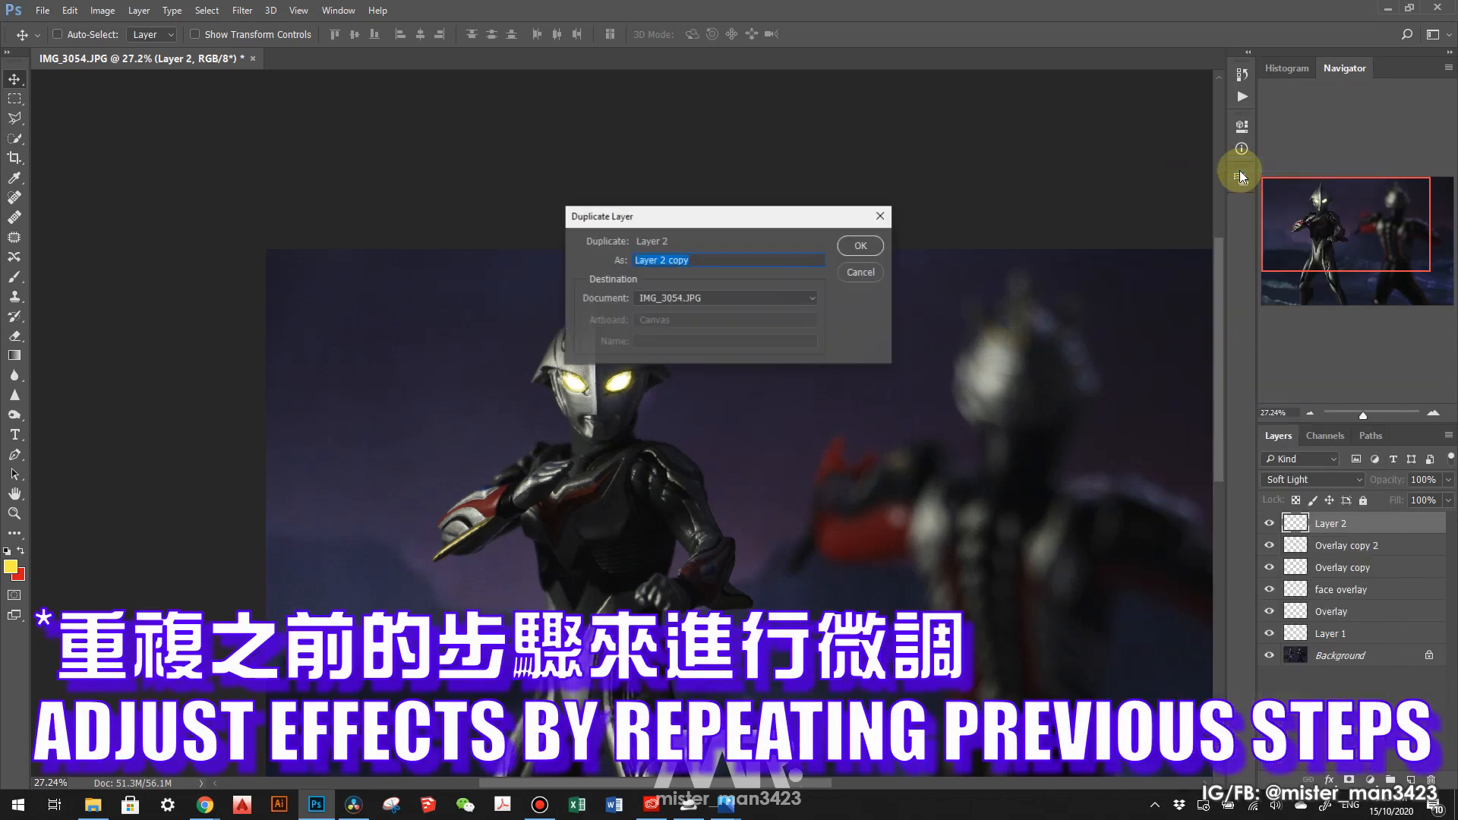
key("Return")
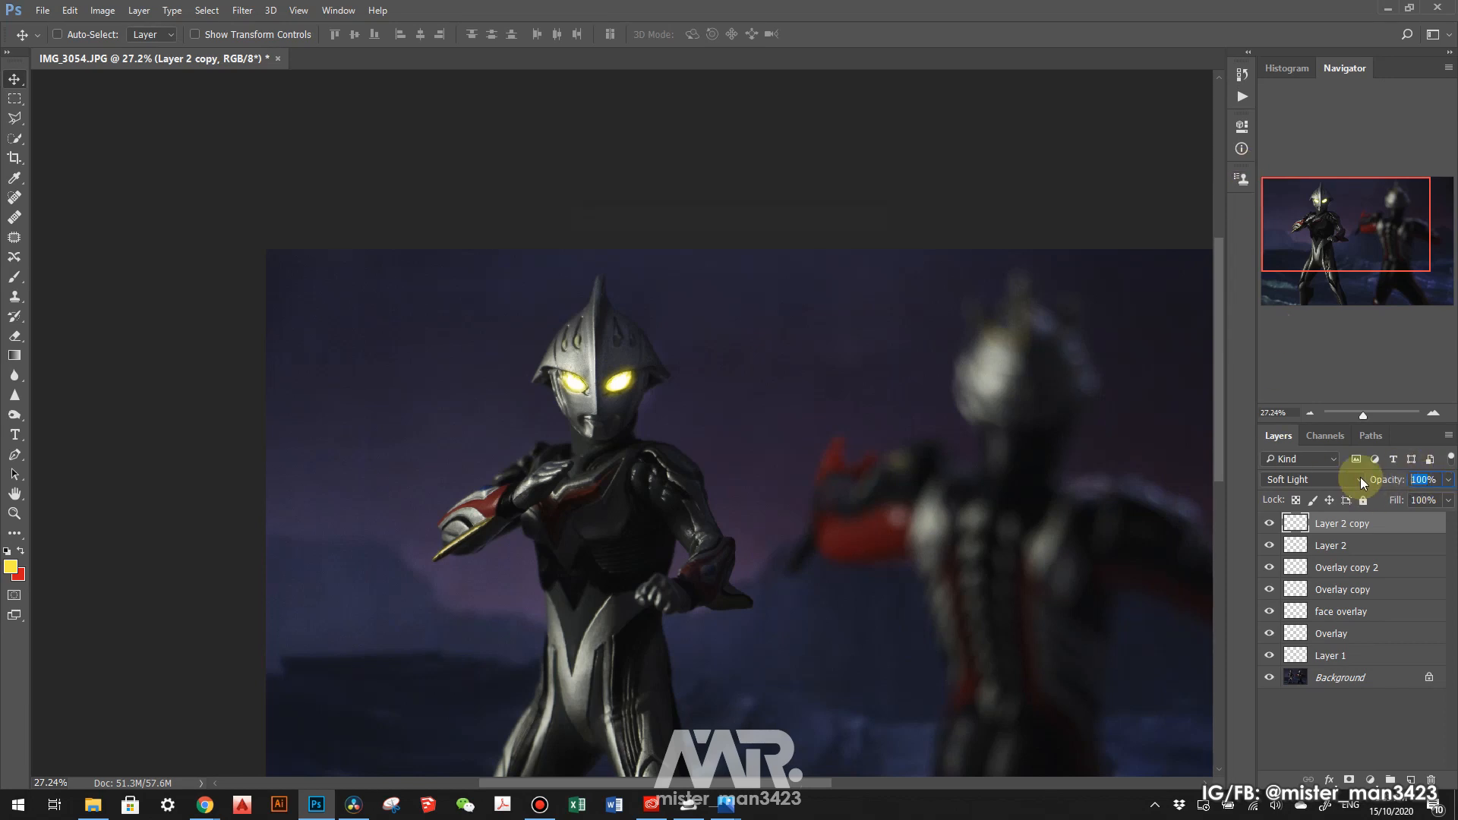
type("50")
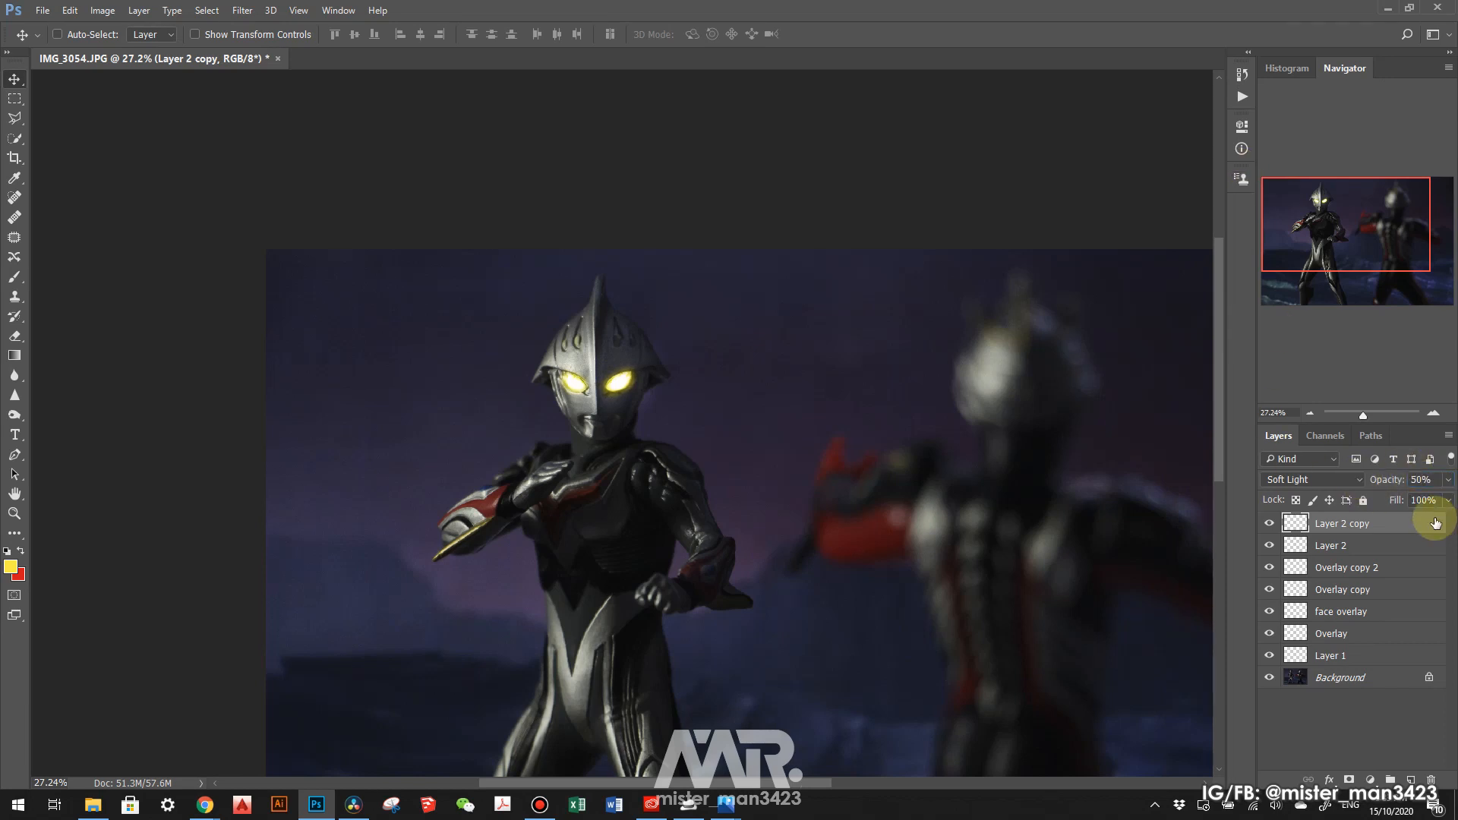
key("Delete")
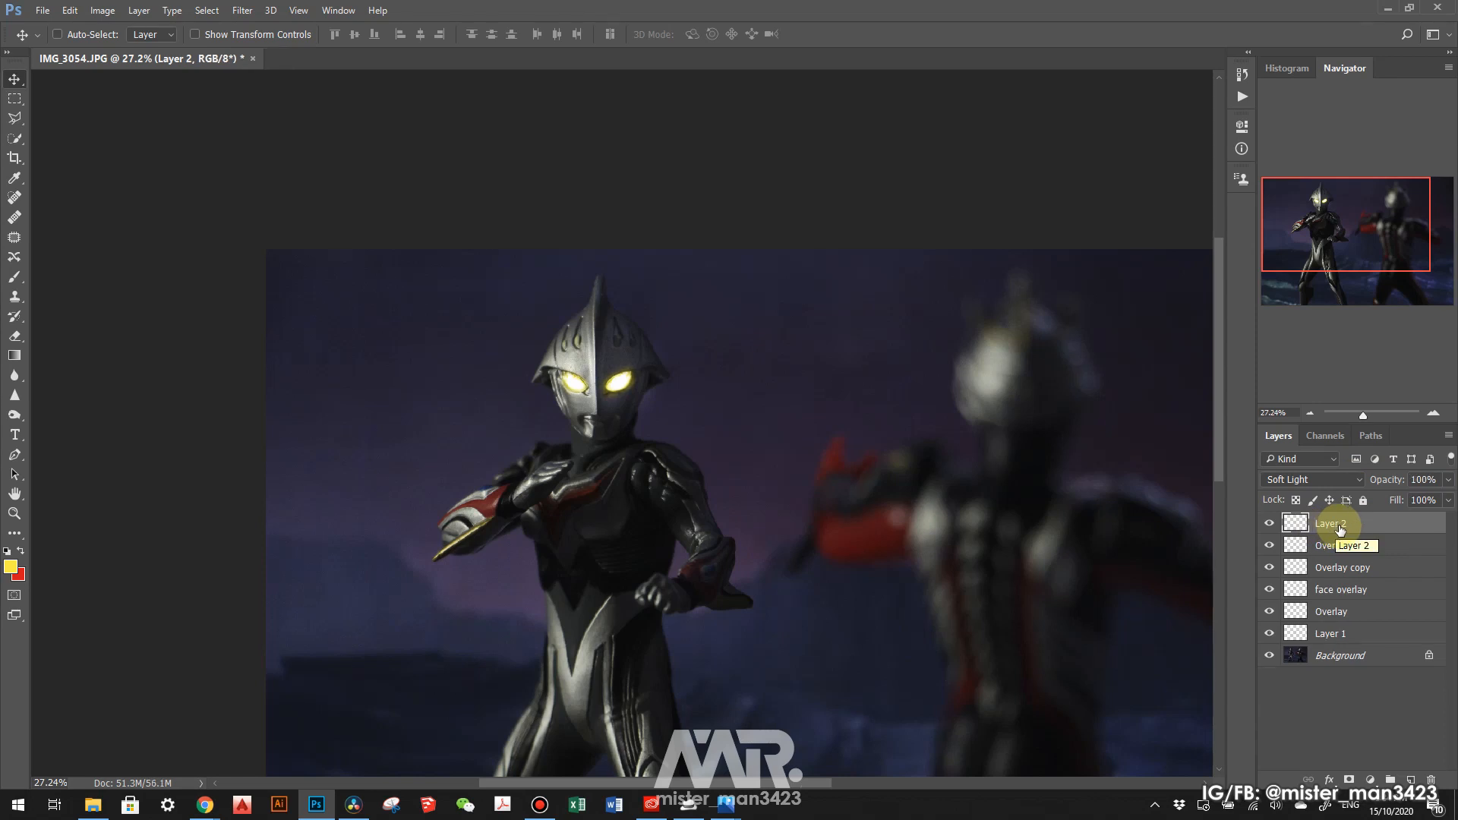
Set the foreground colour to orange, #ffa626
left_click(11, 567)
left_click(756, 430)
left_click(895, 255)
Paint orange over both eyes and their surrounding glow on Layer 2 with the Brush
scroll(580, 376, "up", 6)
left_click(15, 278)
scroll(569, 391, "up", 6)
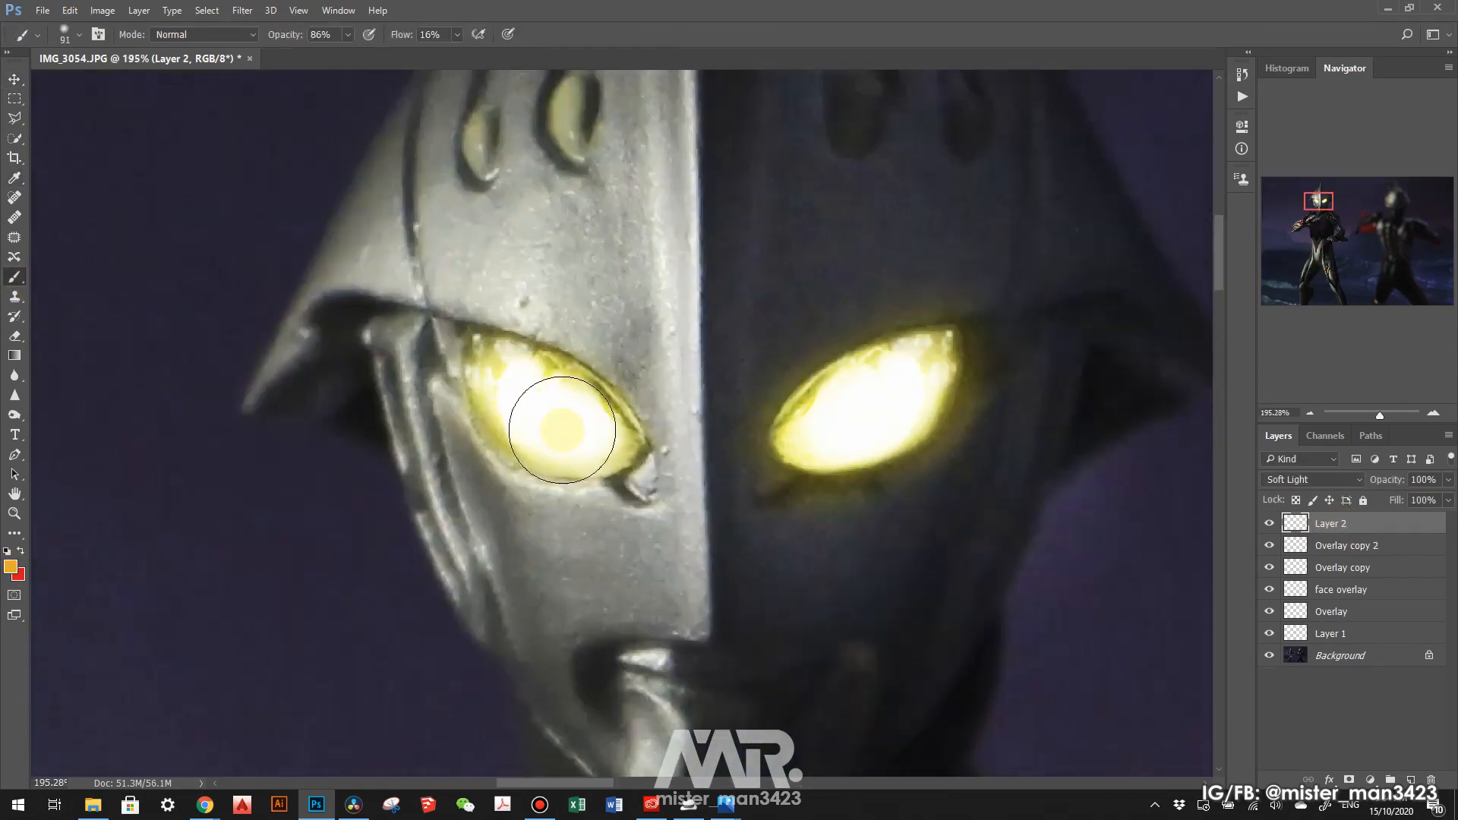
left_click_drag(845, 405, 815, 411)
scroll(808, 398, "down", 8)
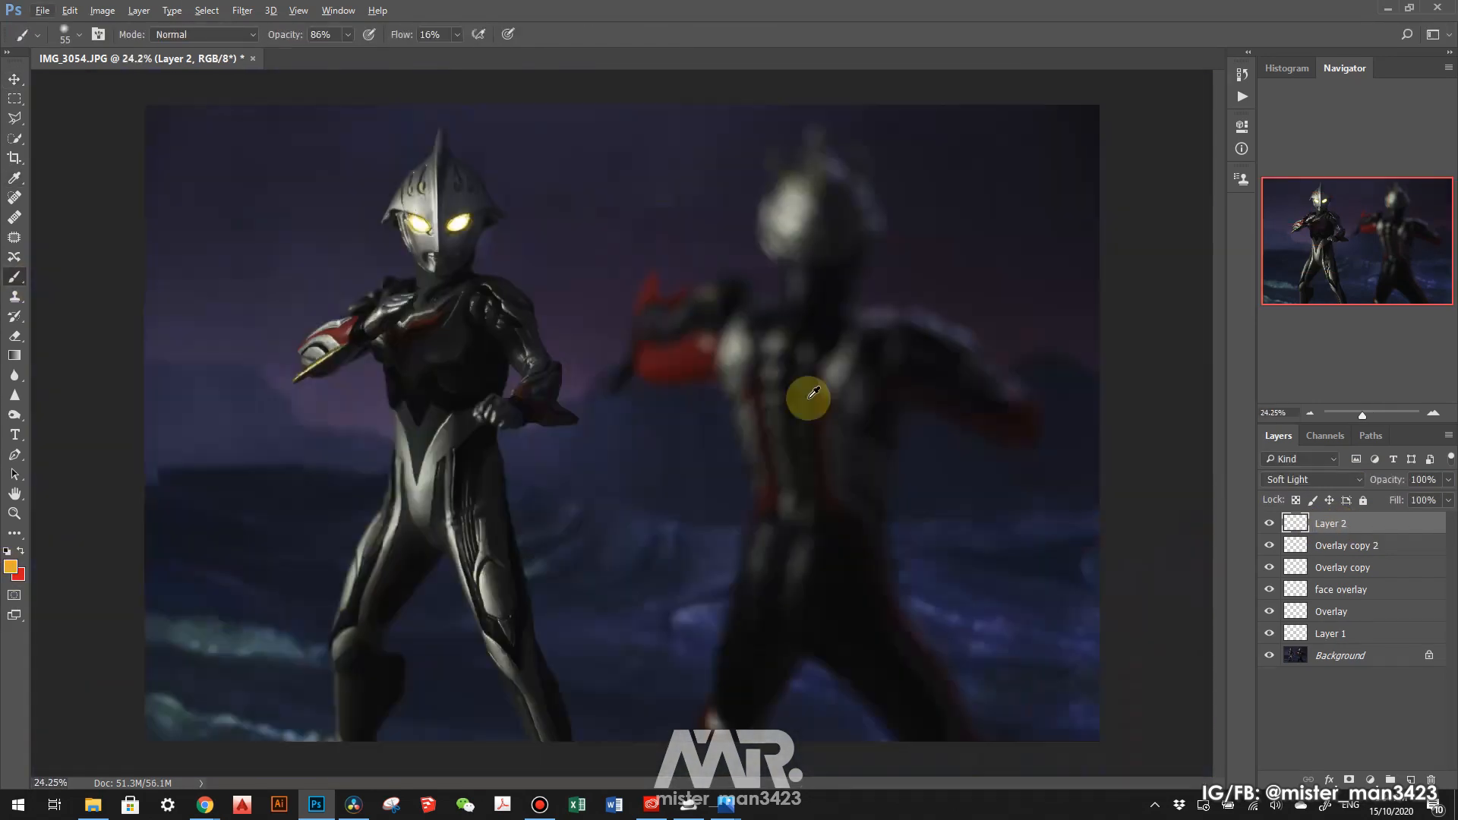
scroll(469, 245, "up", 4)
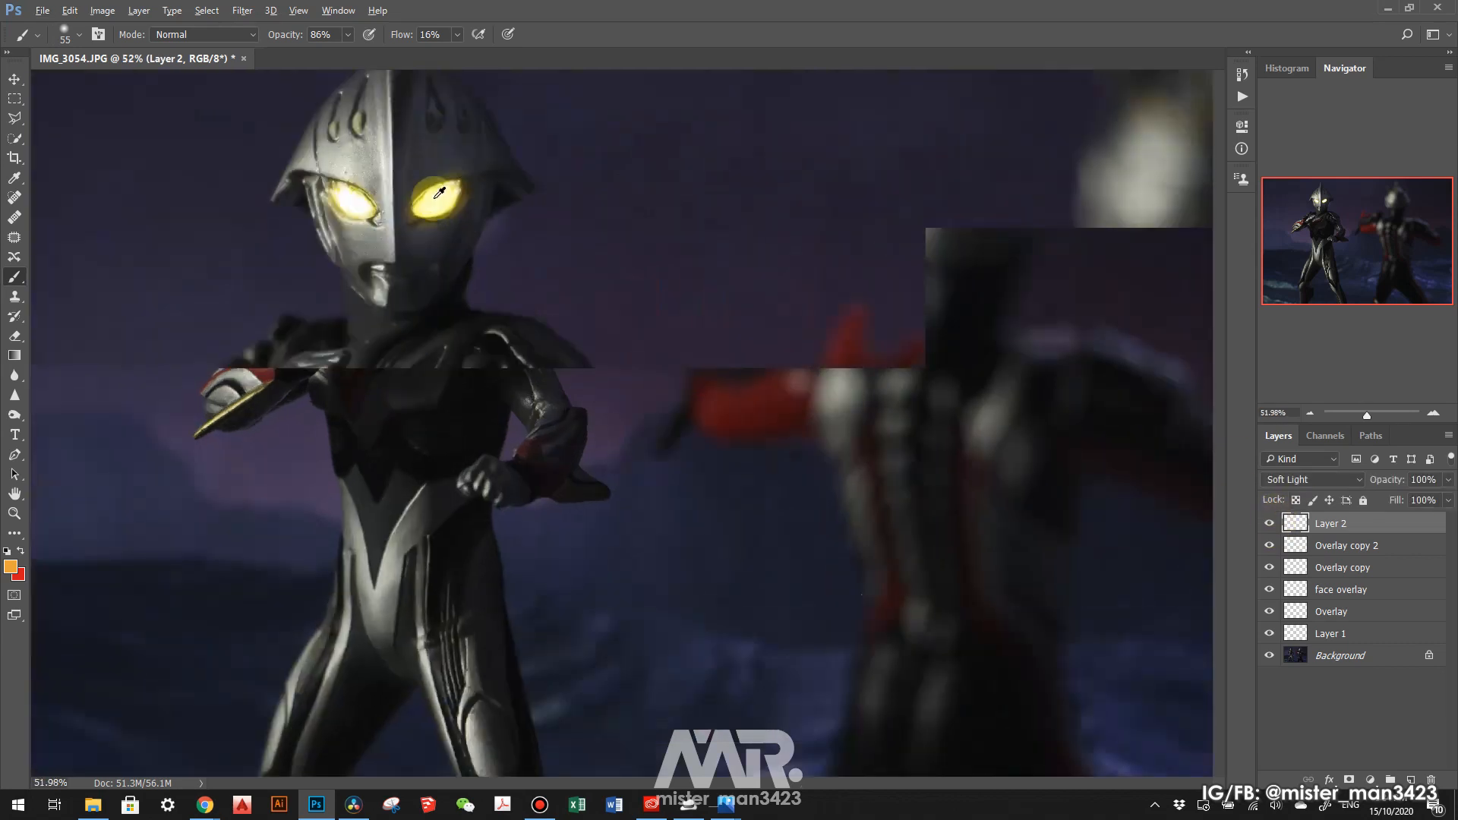
left_click(11, 567)
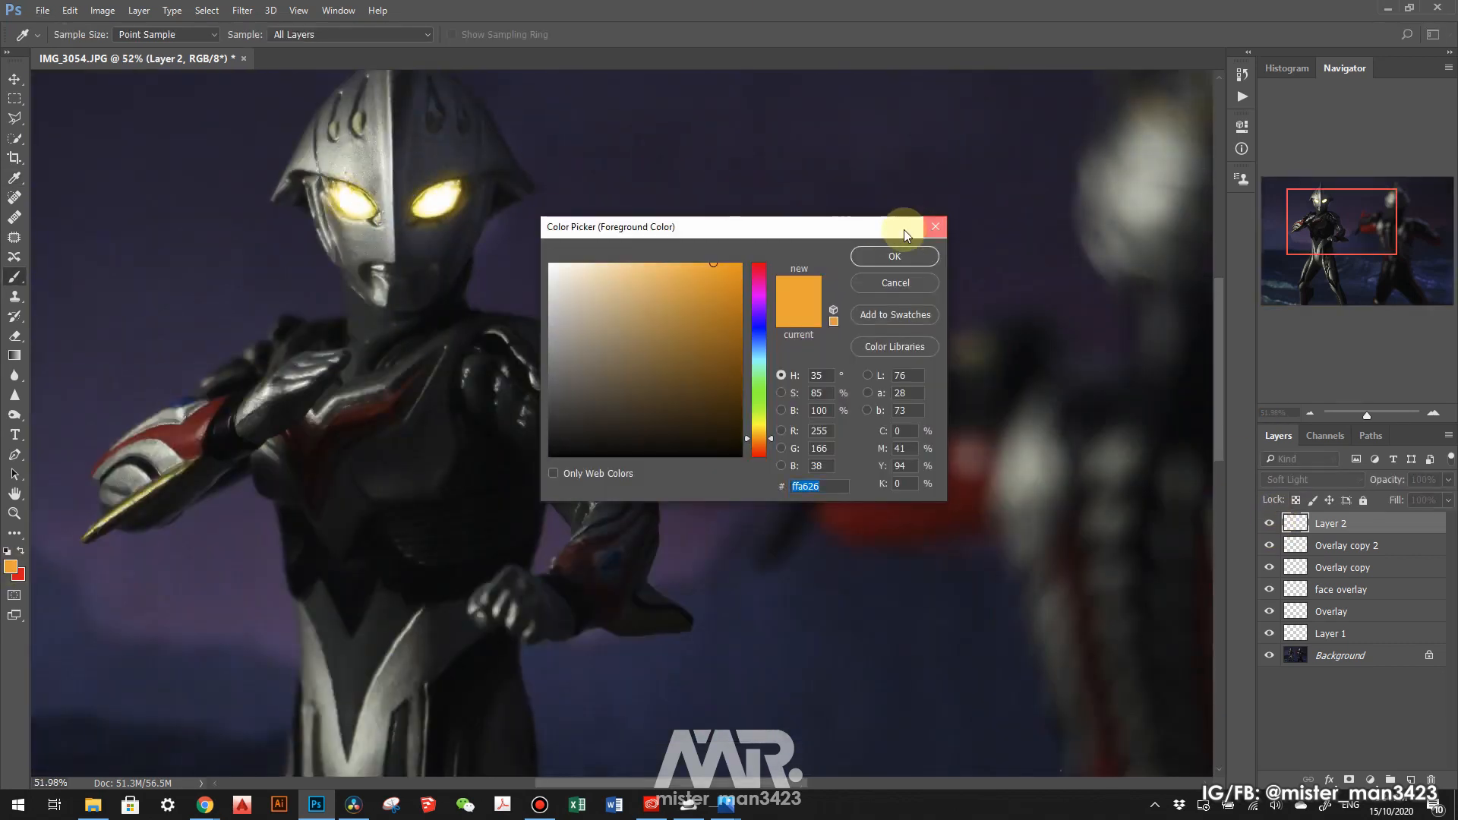
left_click(903, 235)
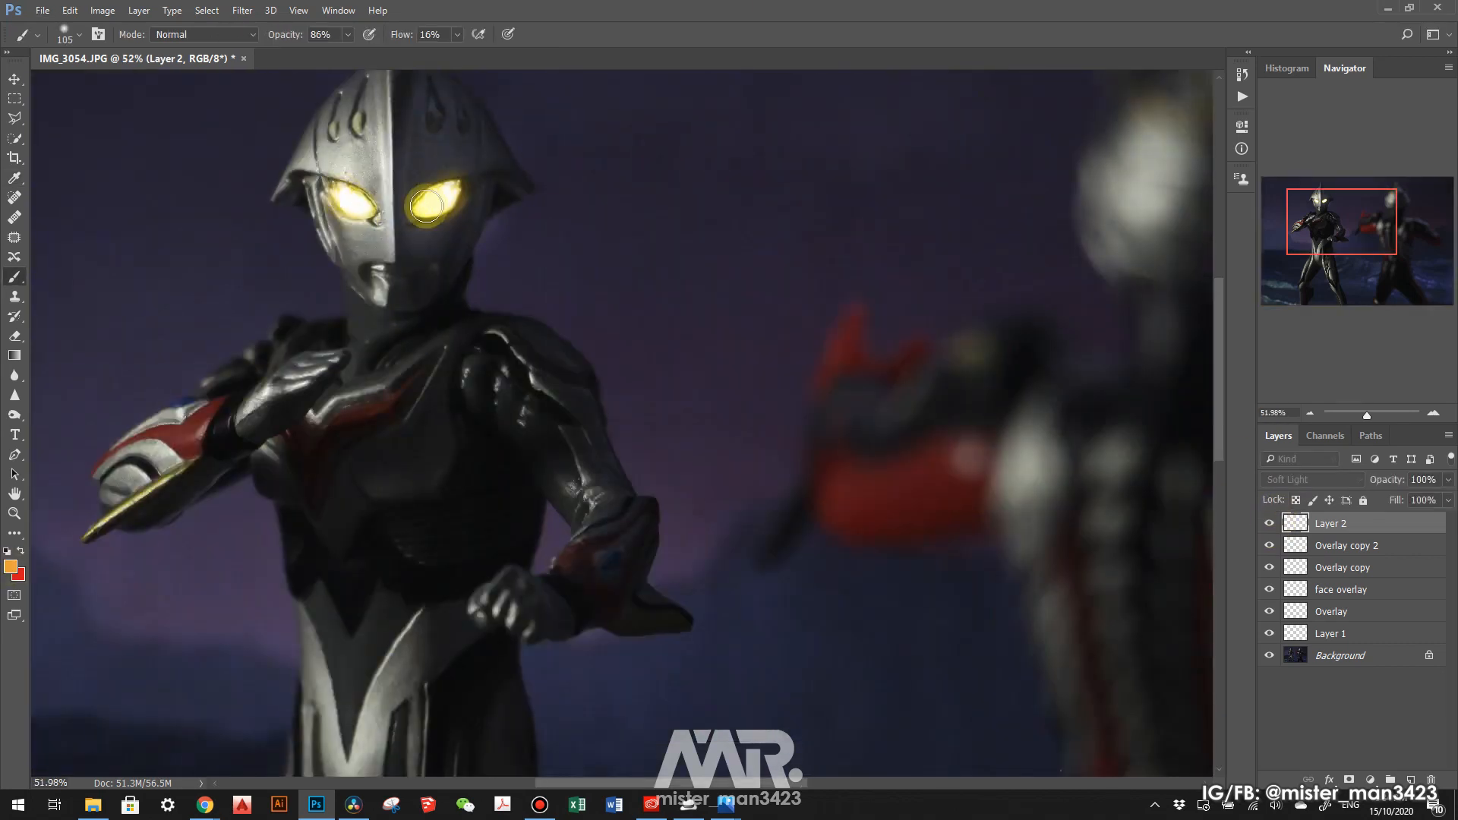
Select Overlay copy 2 and paint orange over both eyes to warm their glow
left_click(1378, 552)
scroll(432, 150, "up", 1)
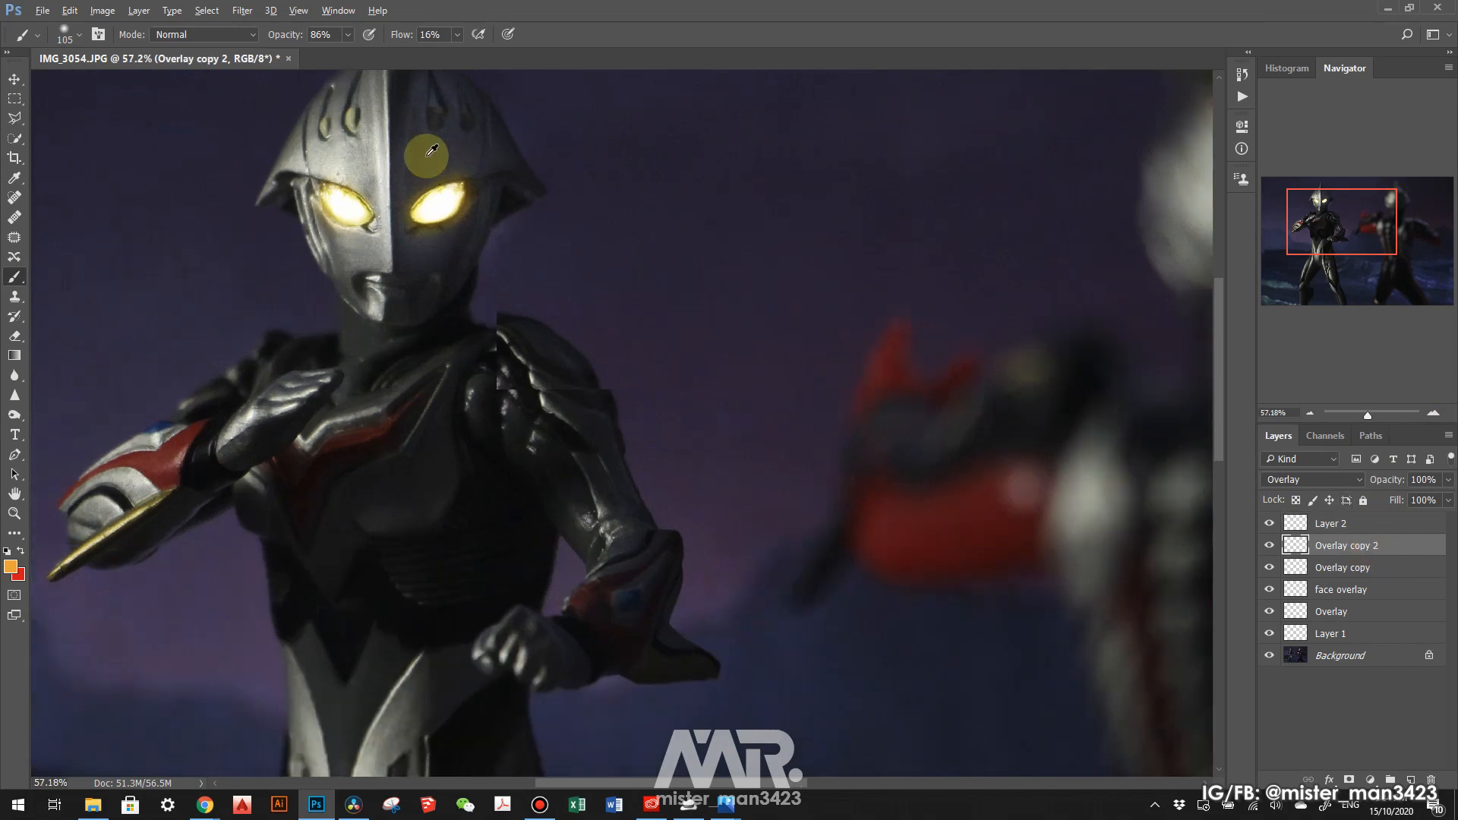
scroll(432, 149, "up", 6)
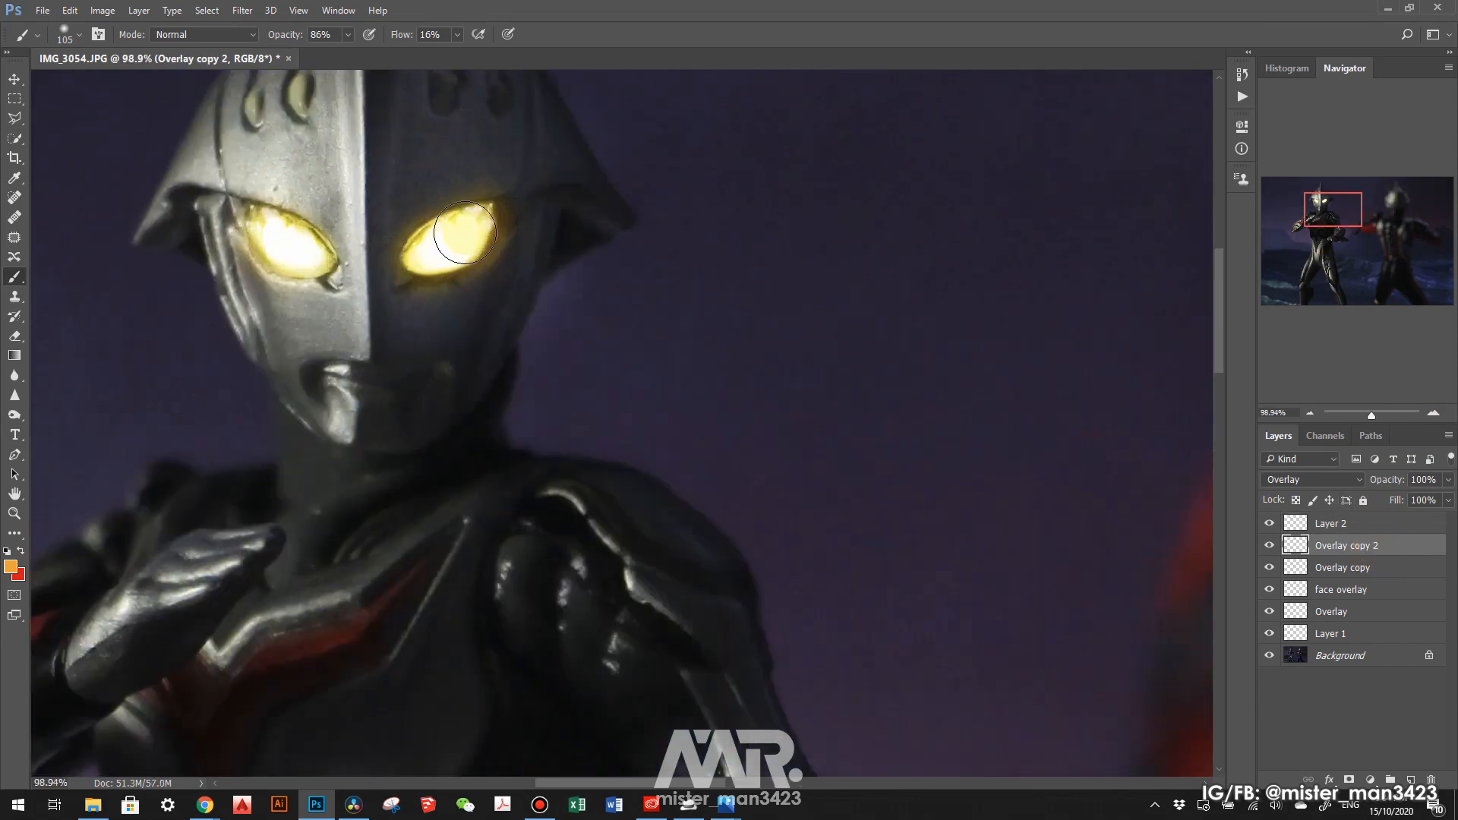
mouse_move(448, 249)
left_mouse_down()
mouse_move(434, 240)
mouse_move(472, 224)
left_mouse_up()
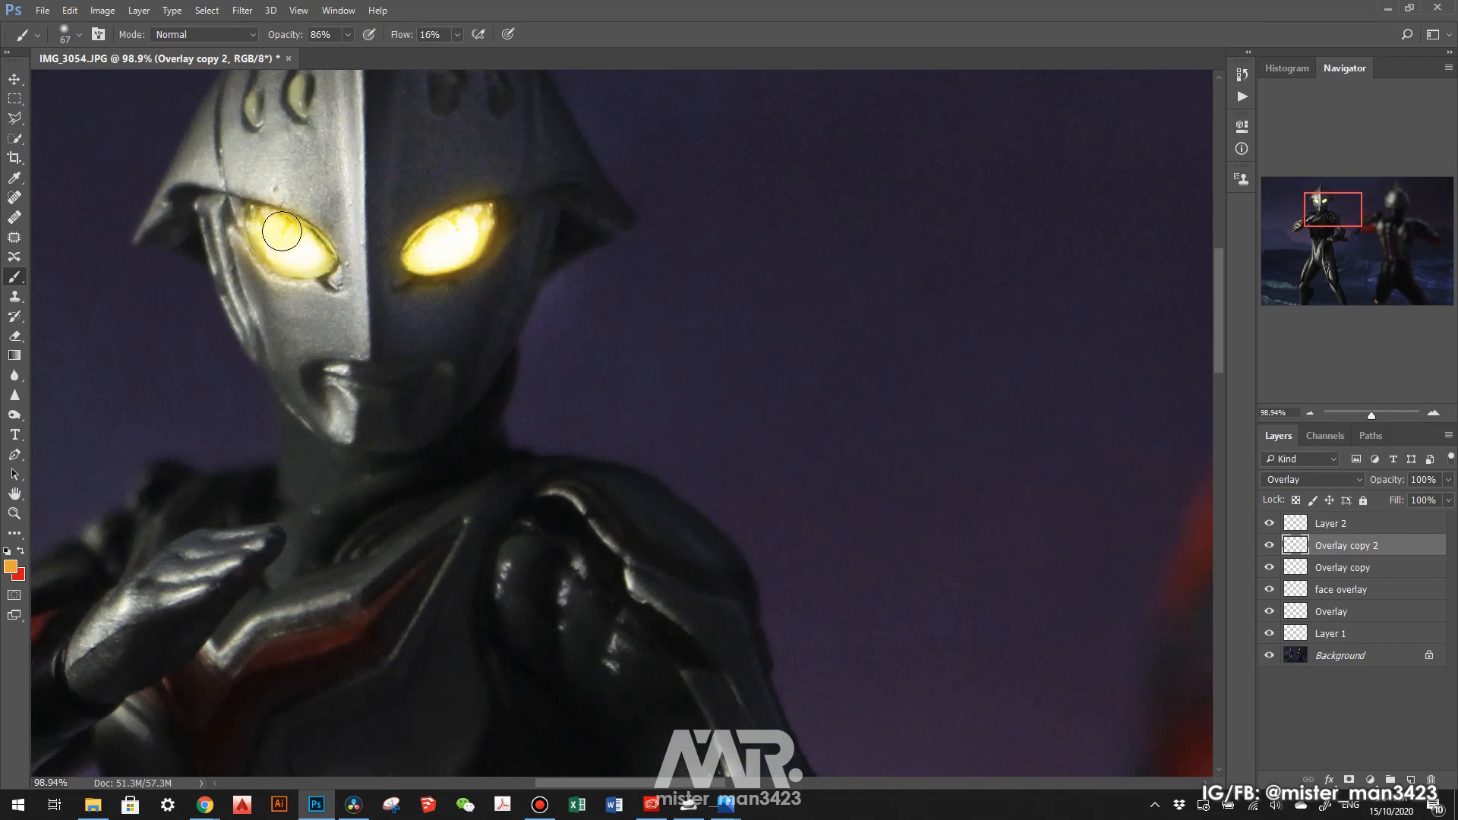
Examine the eye glow on the whole figure and close up on the face
scroll(311, 247, "down", 10)
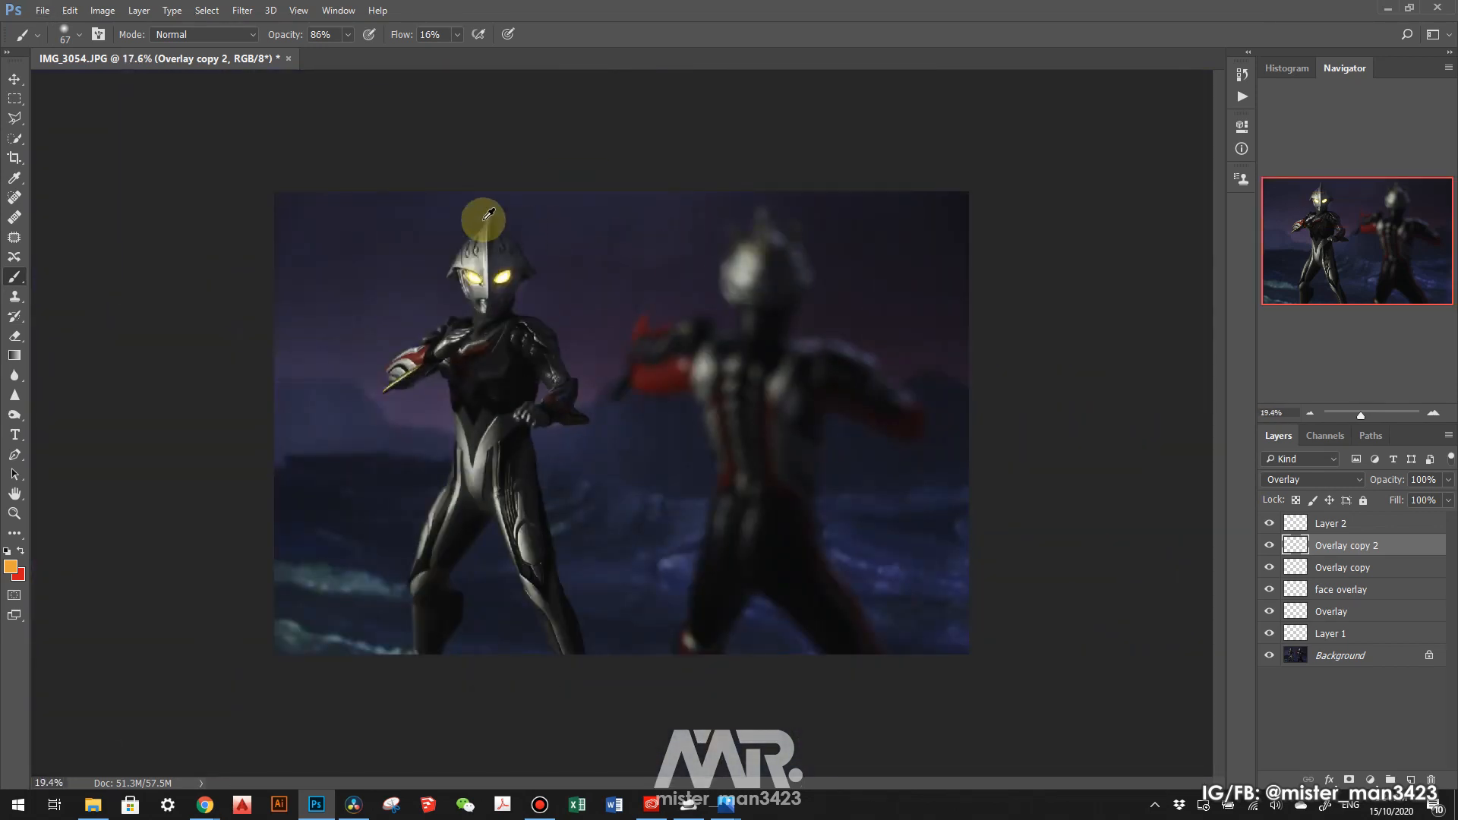
scroll(482, 211, "up", 2)
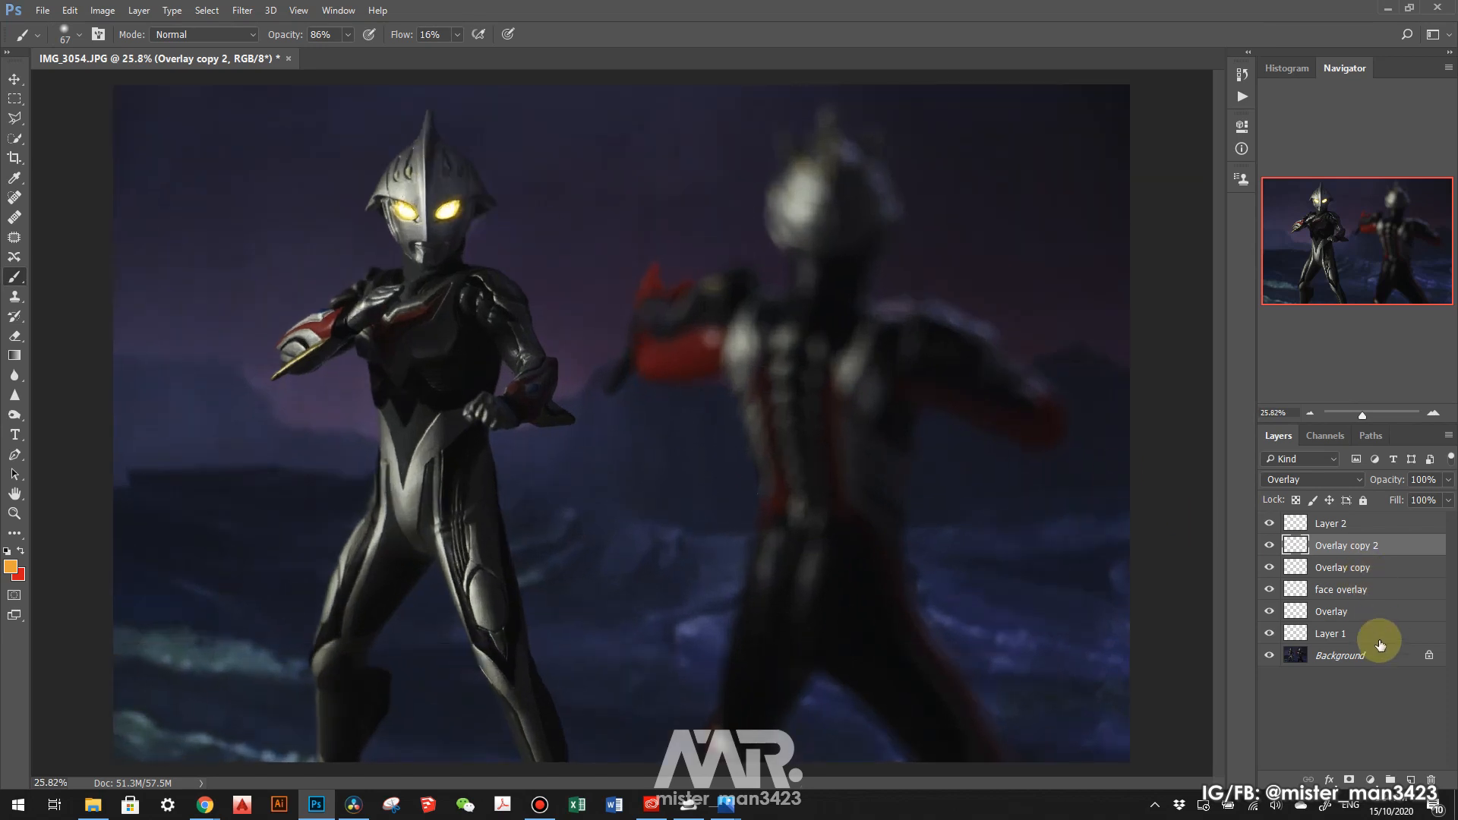
scroll(429, 183, "up", 2)
scroll(430, 183, "up", 3)
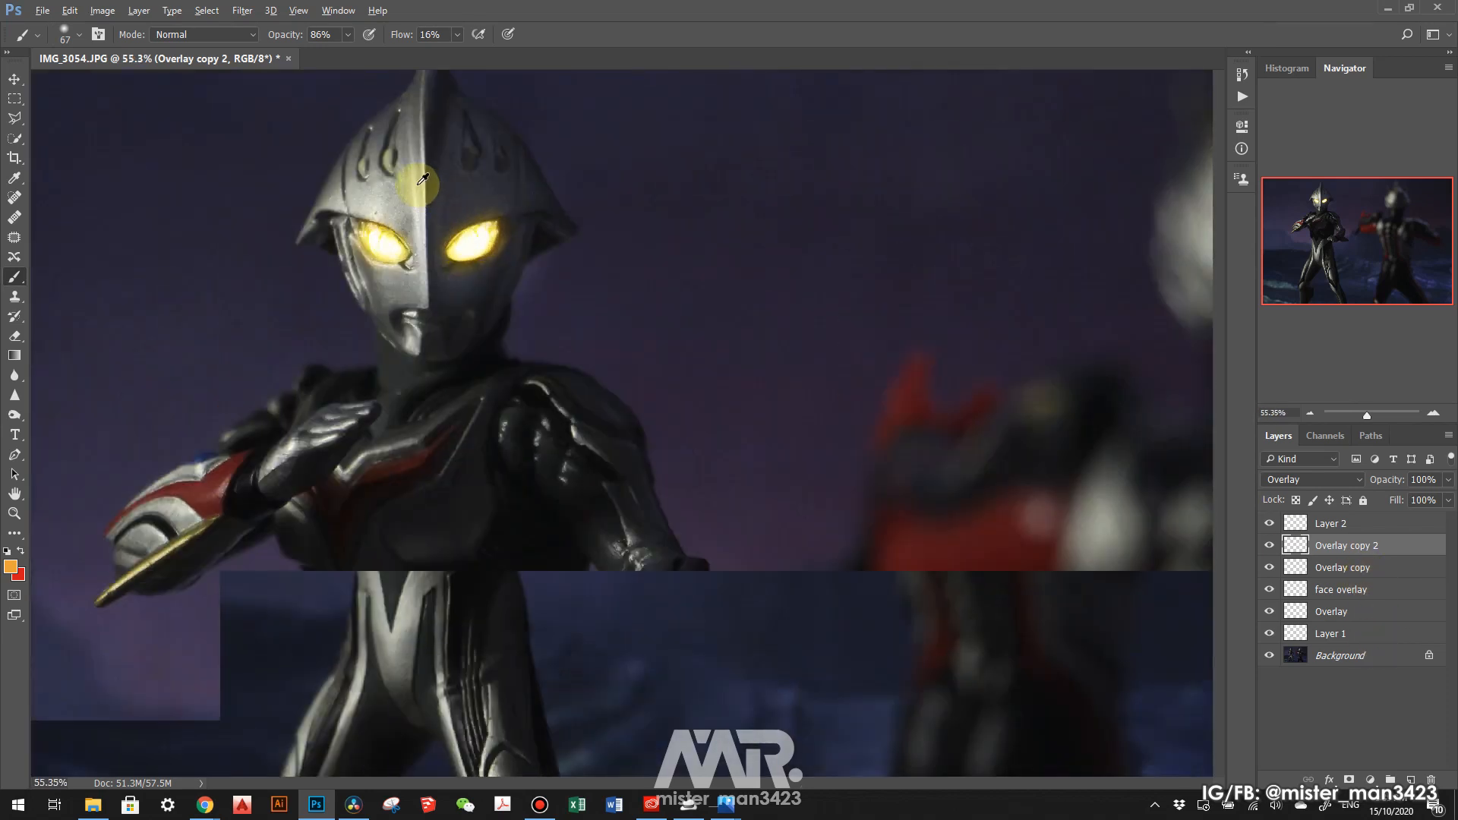
scroll(426, 230, "up", 2)
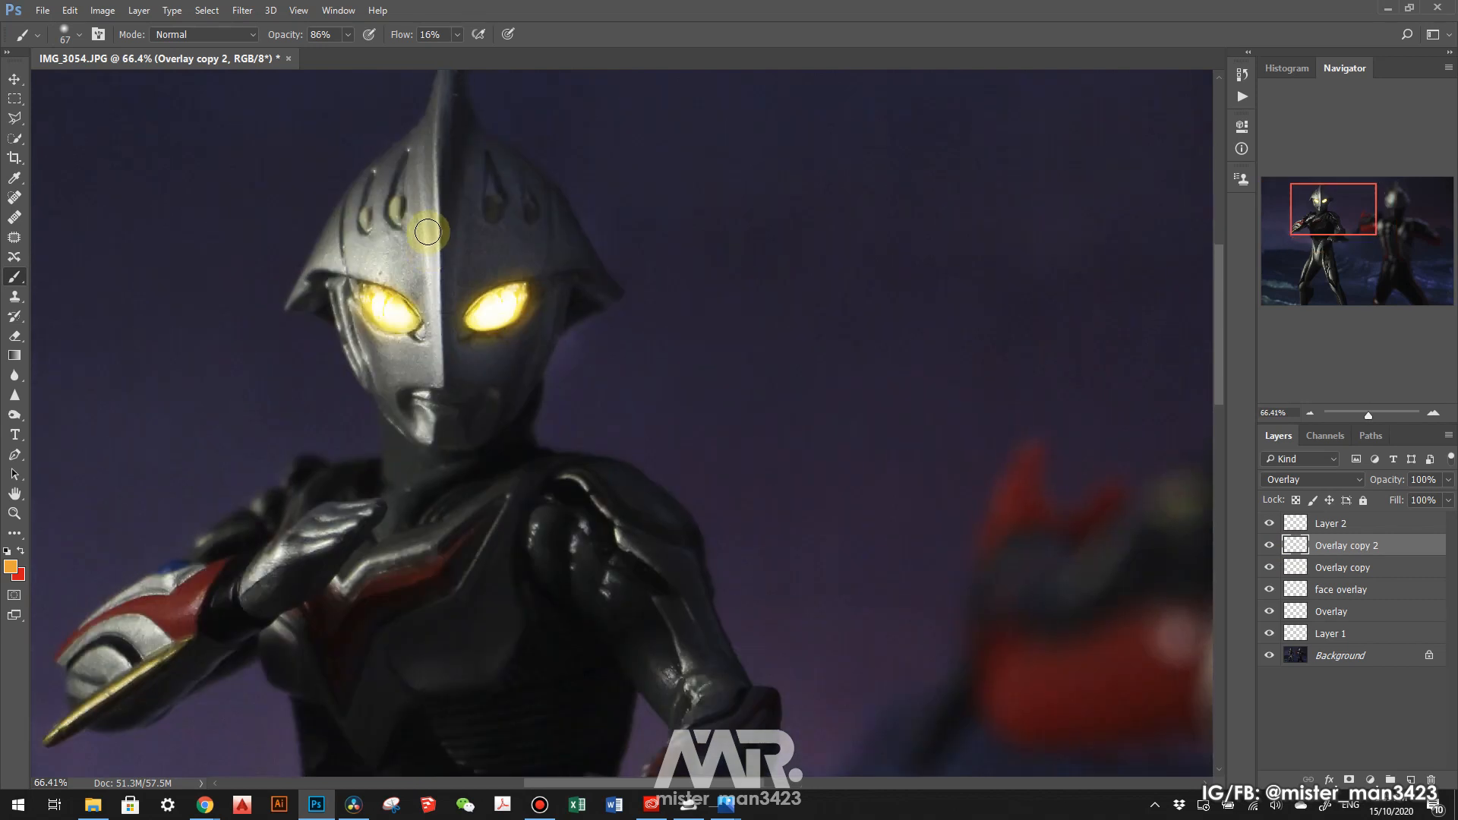
scroll(417, 228, "down", 1)
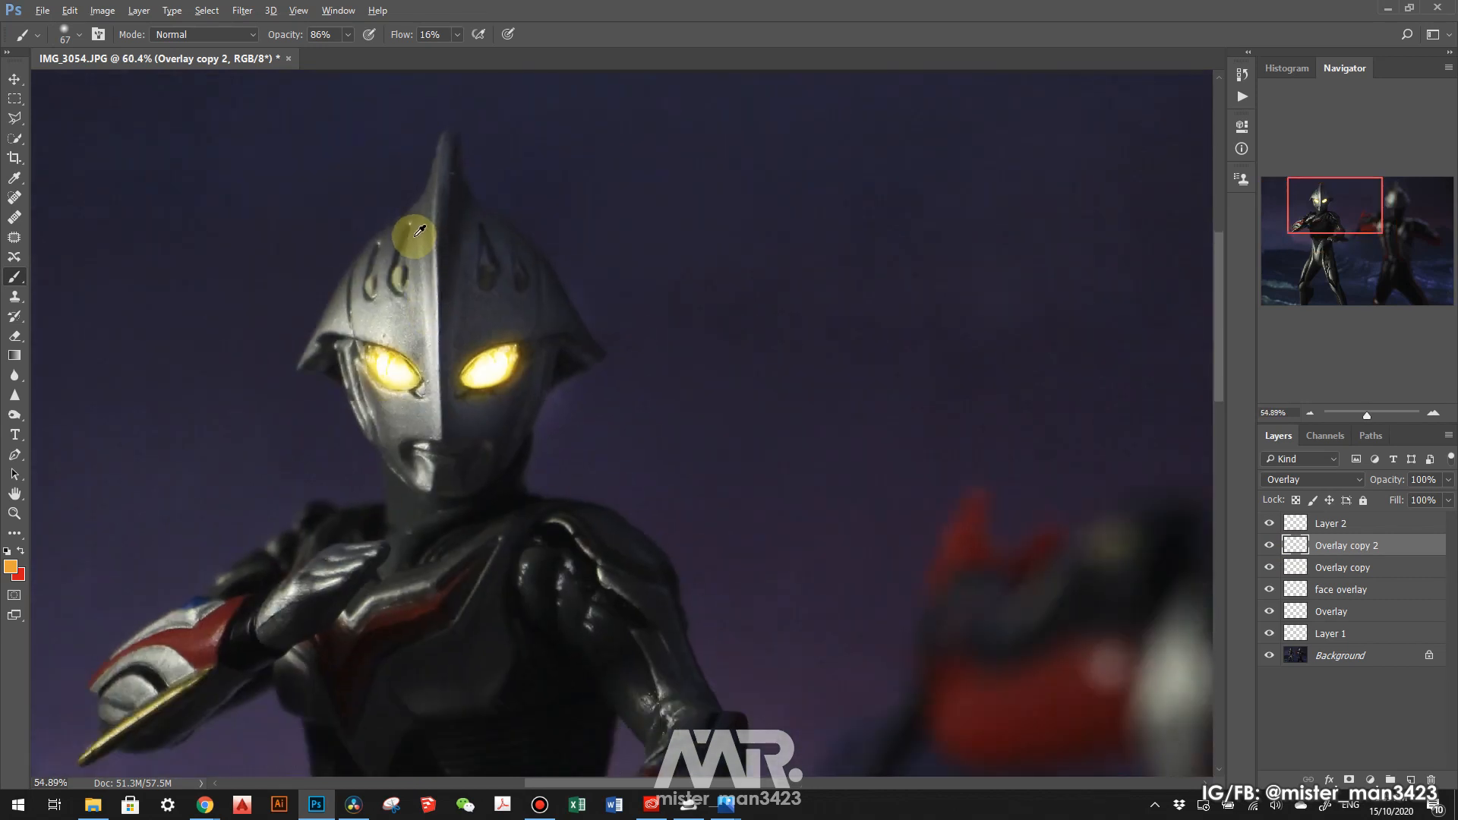
scroll(419, 230, "down", 1)
scroll(228, 152, "down", 2)
Add a new layer above Layer 2 and set its blend mode to Soft Light
key("v")
left_click(1367, 523)
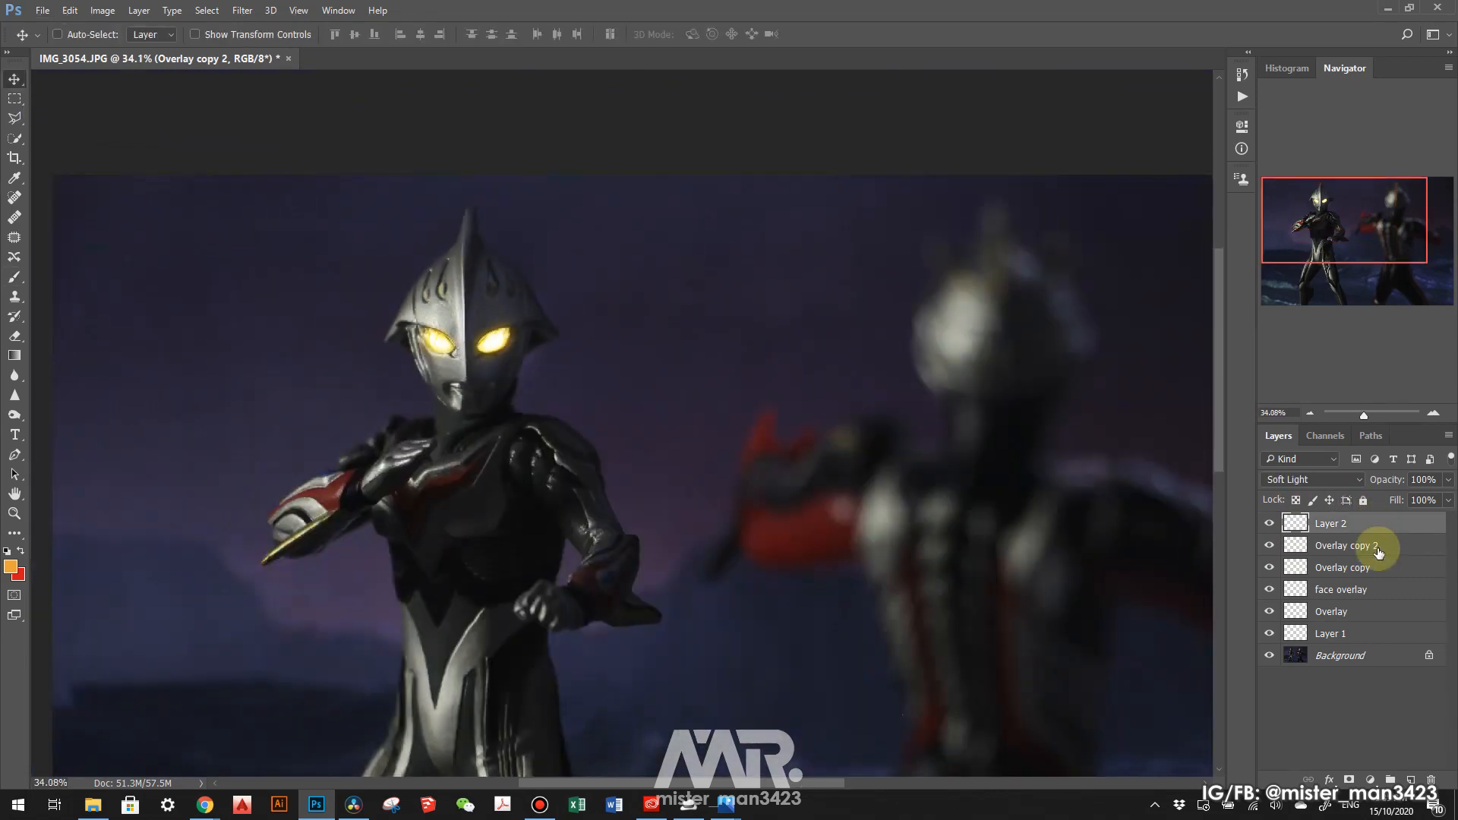
left_click(1410, 778)
left_click(1315, 480)
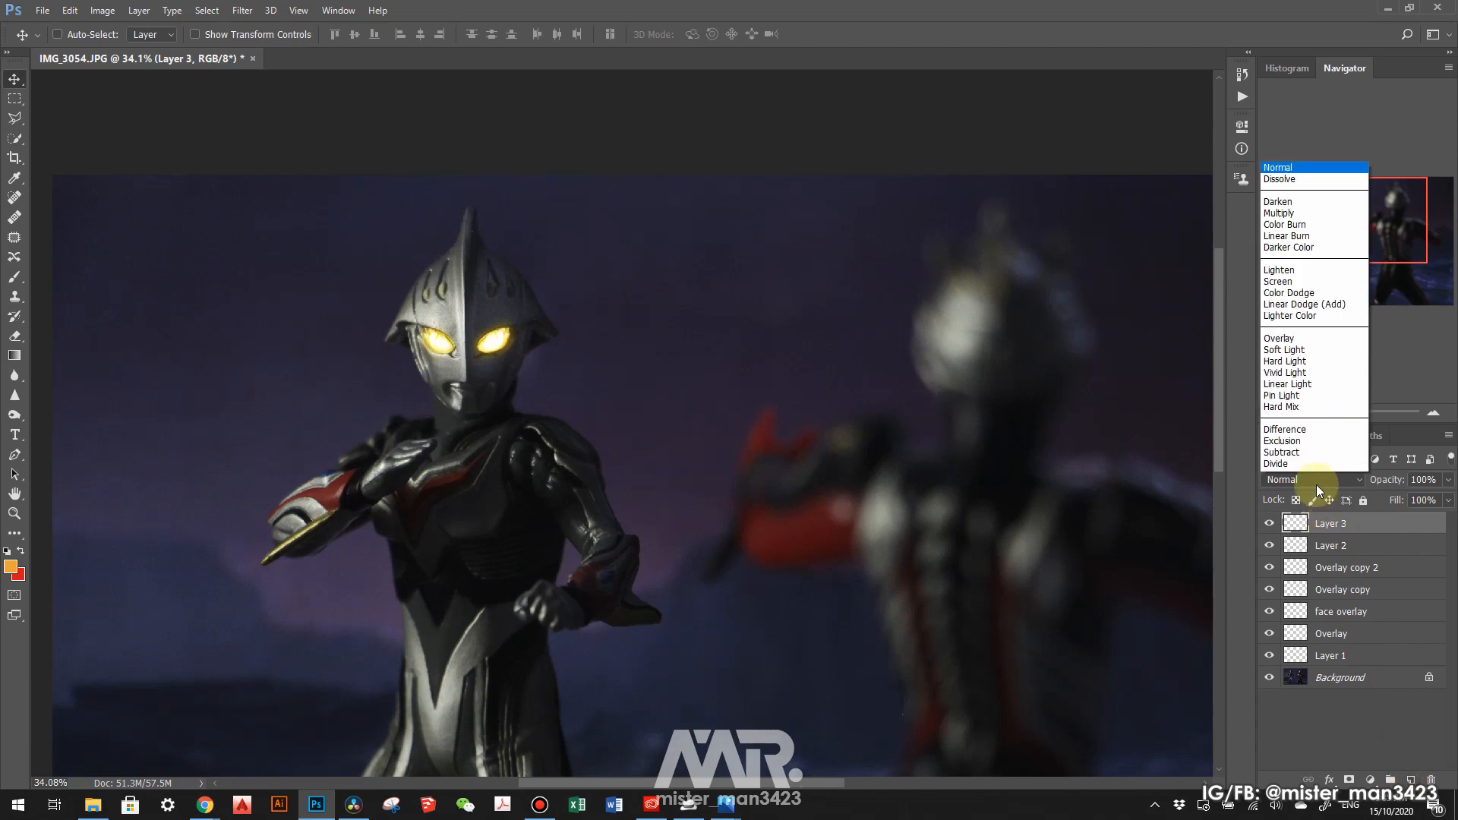
left_click(1283, 349)
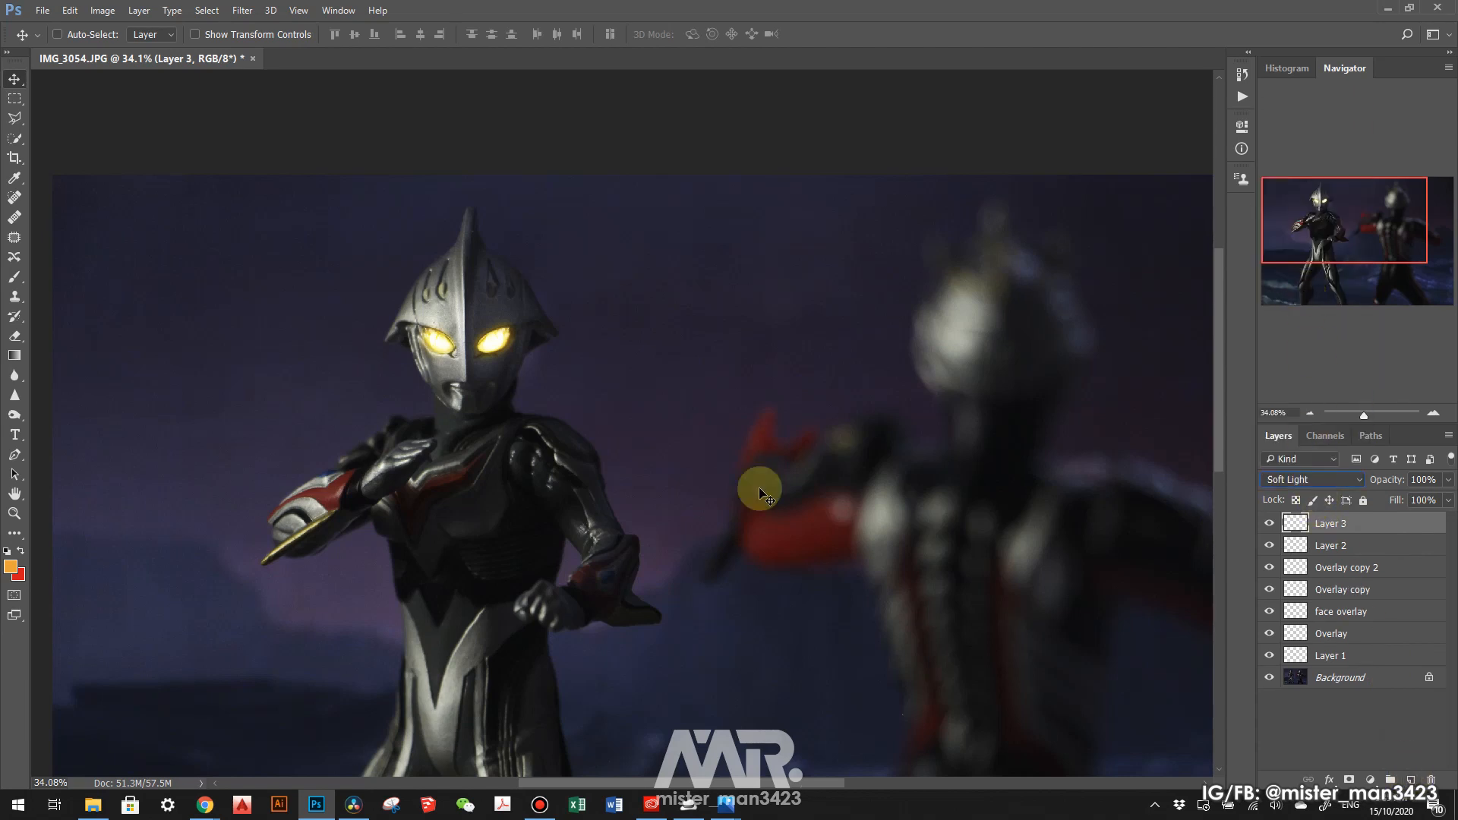
Paint a broad orange glow around the eyes on Layer 3 with a large Brush at 34% opacity
left_click(15, 276)
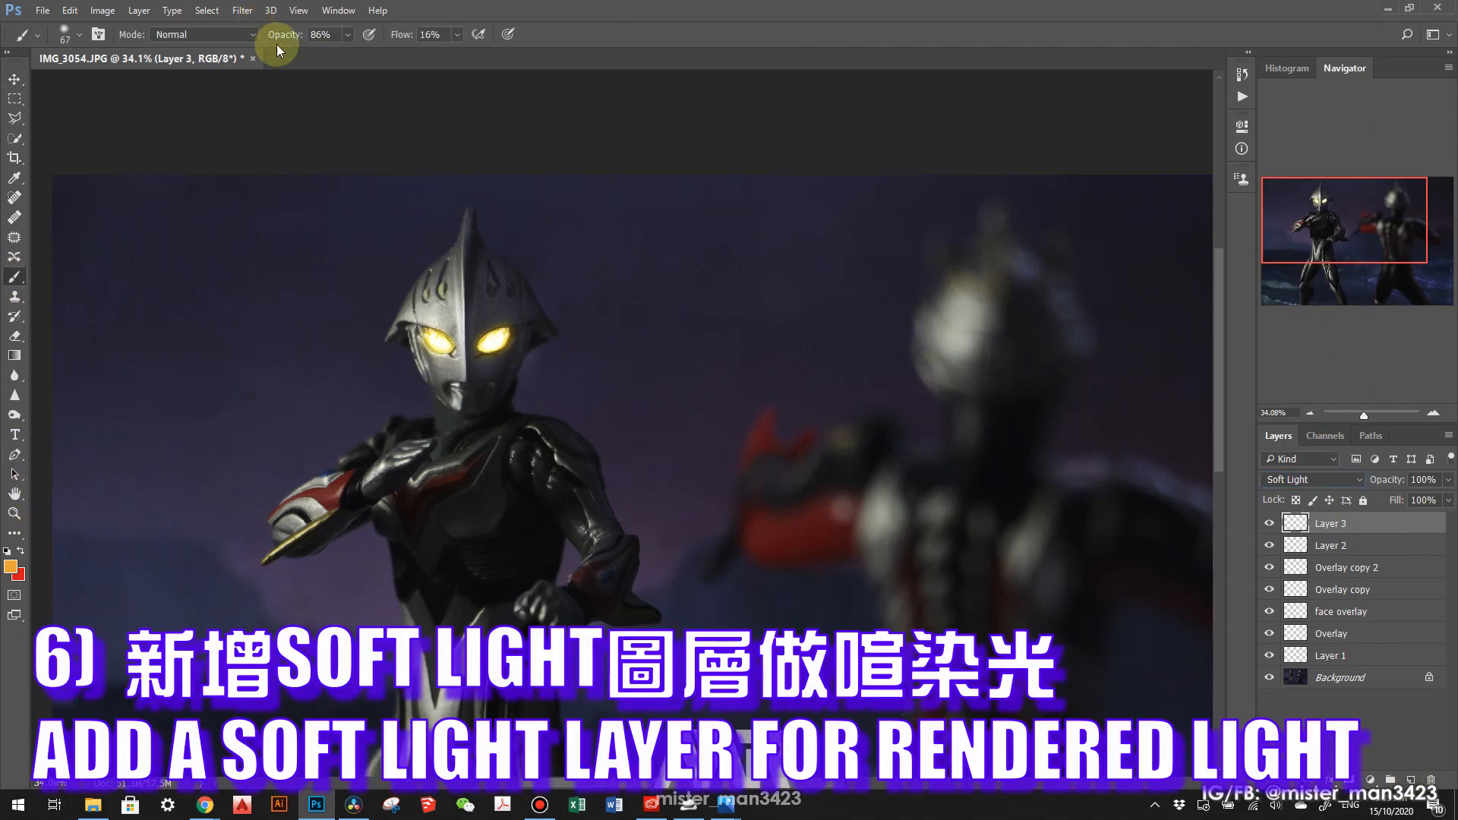
left_click(348, 34)
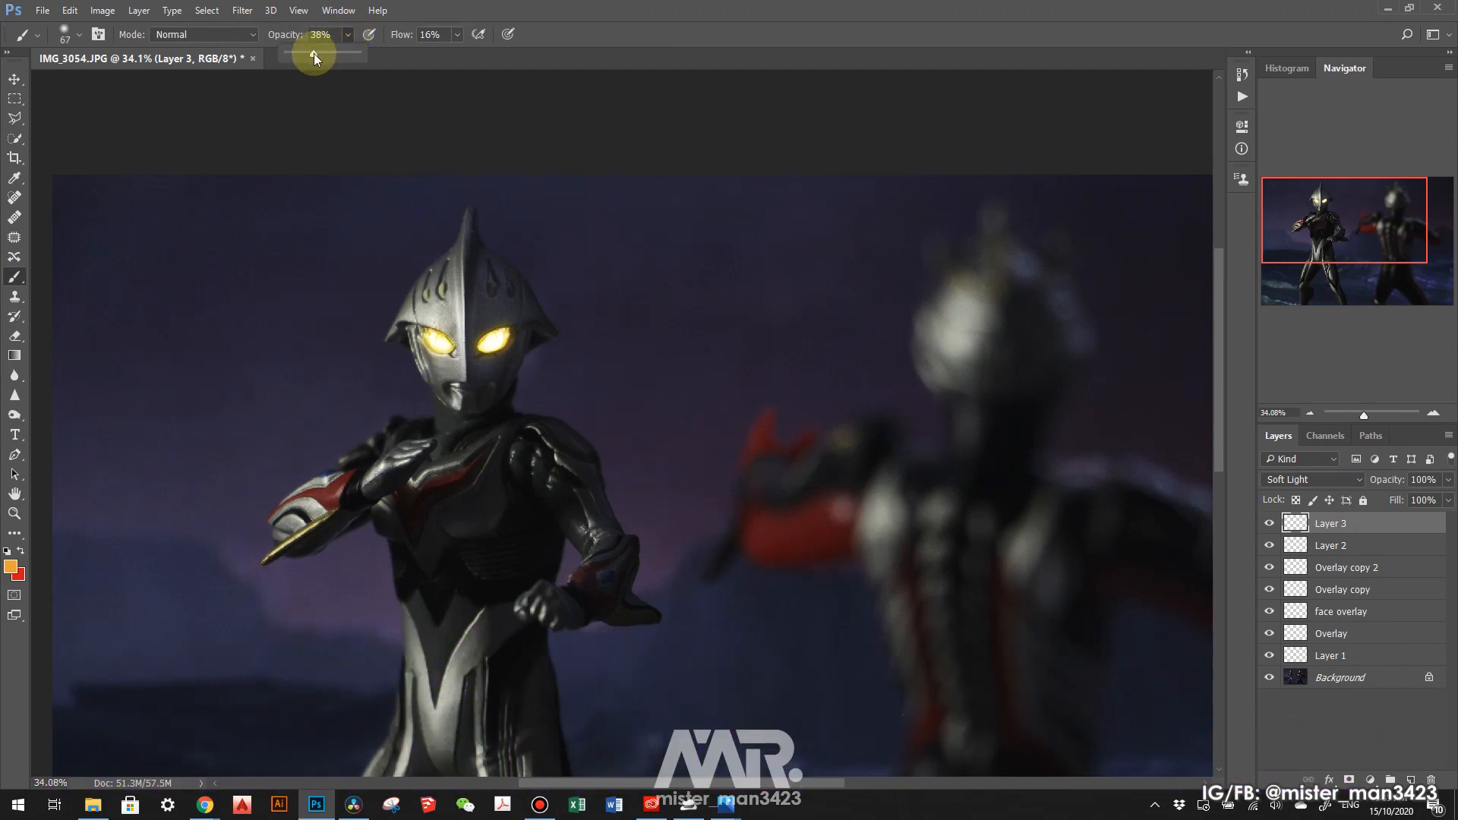
left_click(474, 6)
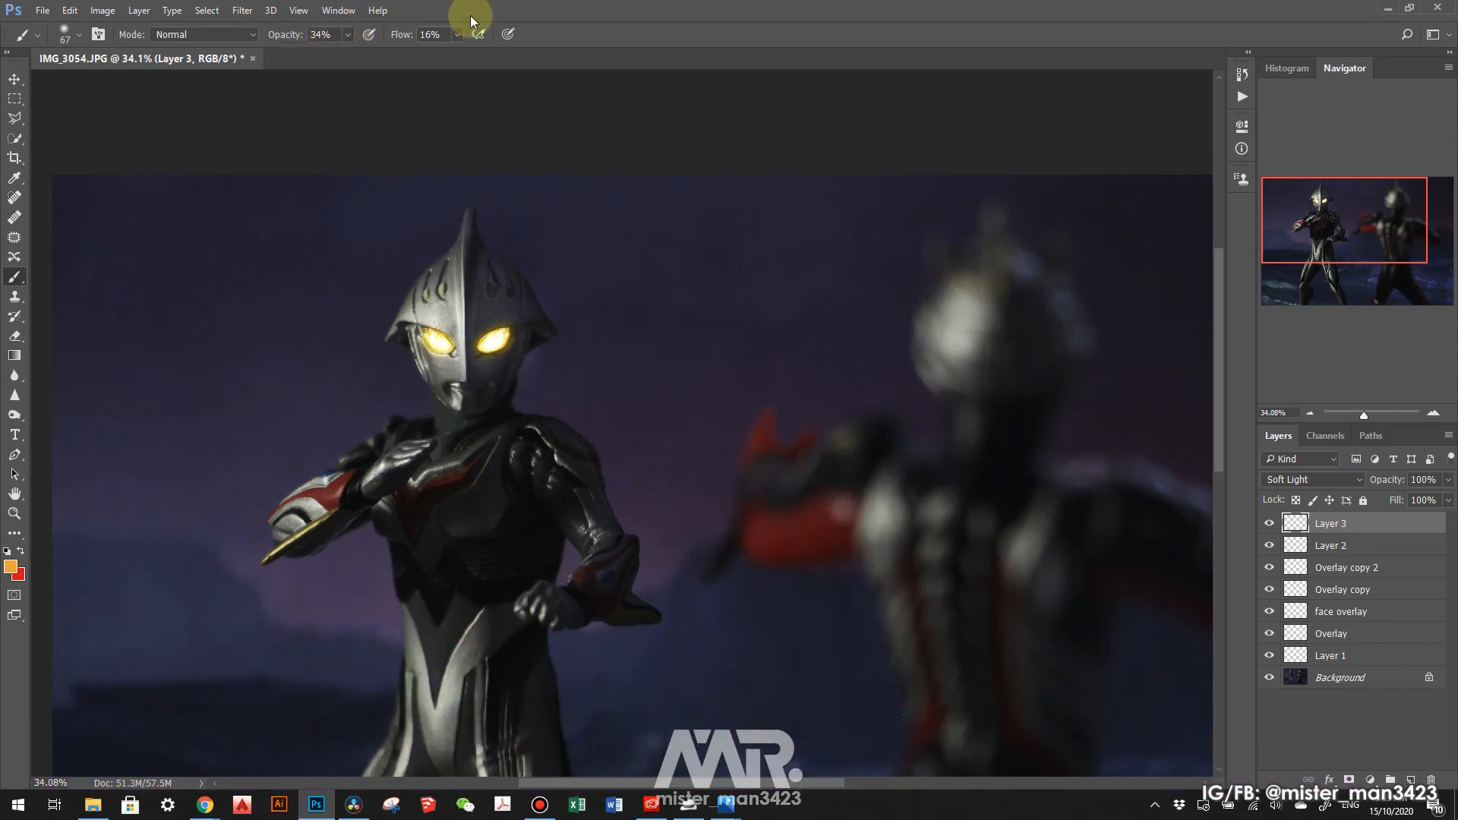
scroll(490, 347, "up", 8)
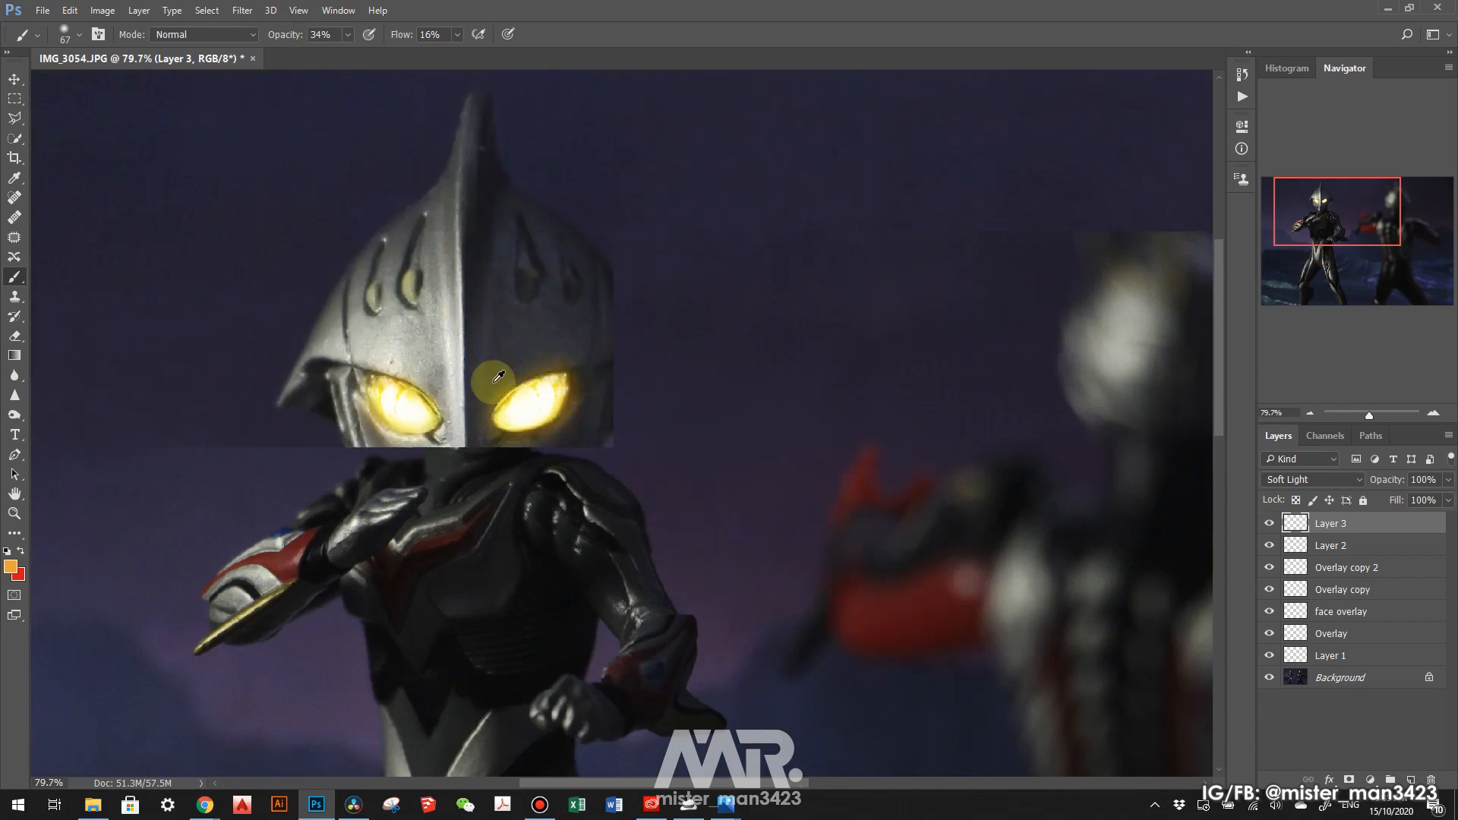
left_click_drag(514, 456, 594, 464)
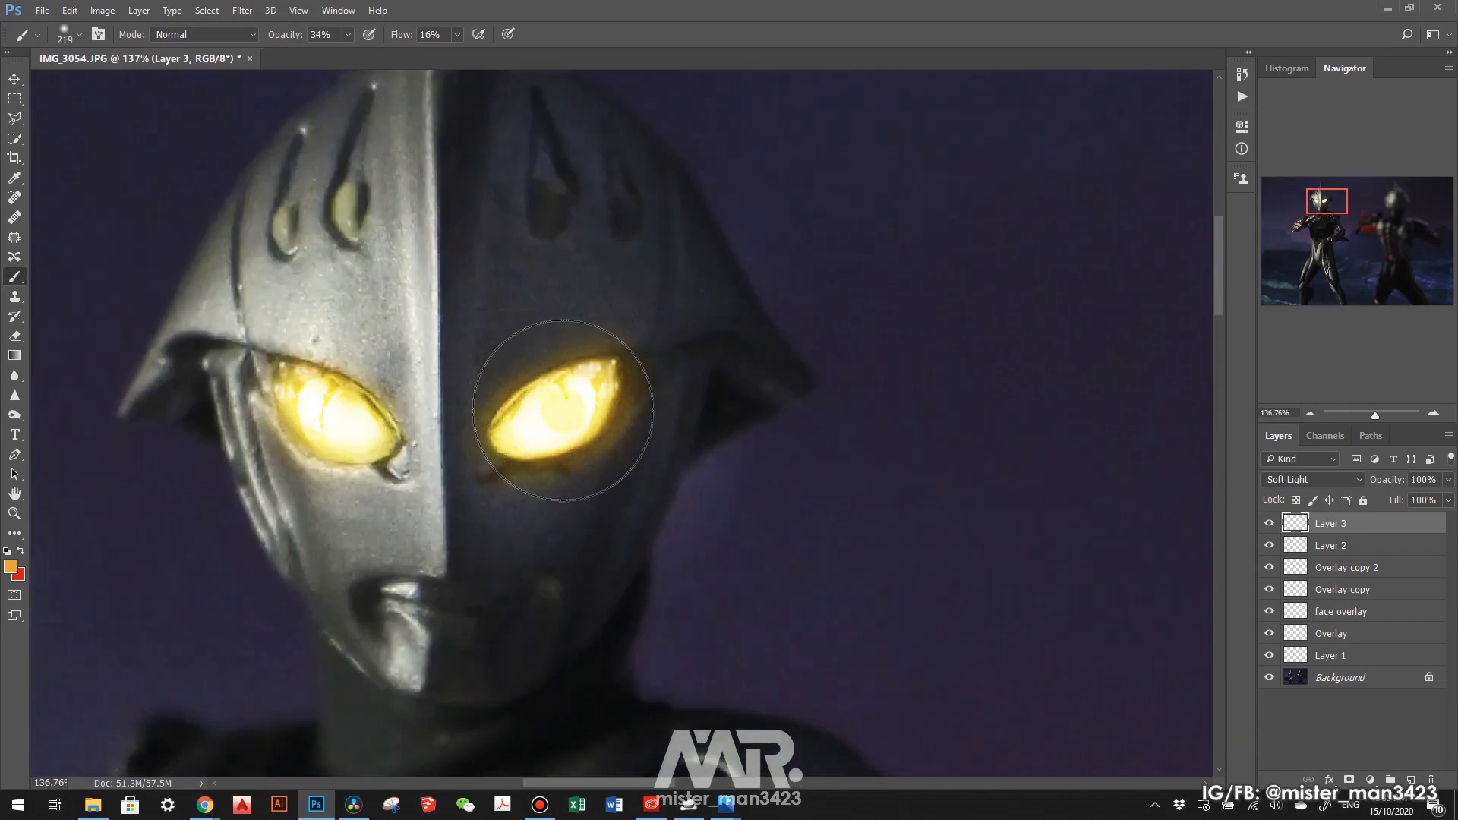
left_click_drag(561, 402, 584, 415)
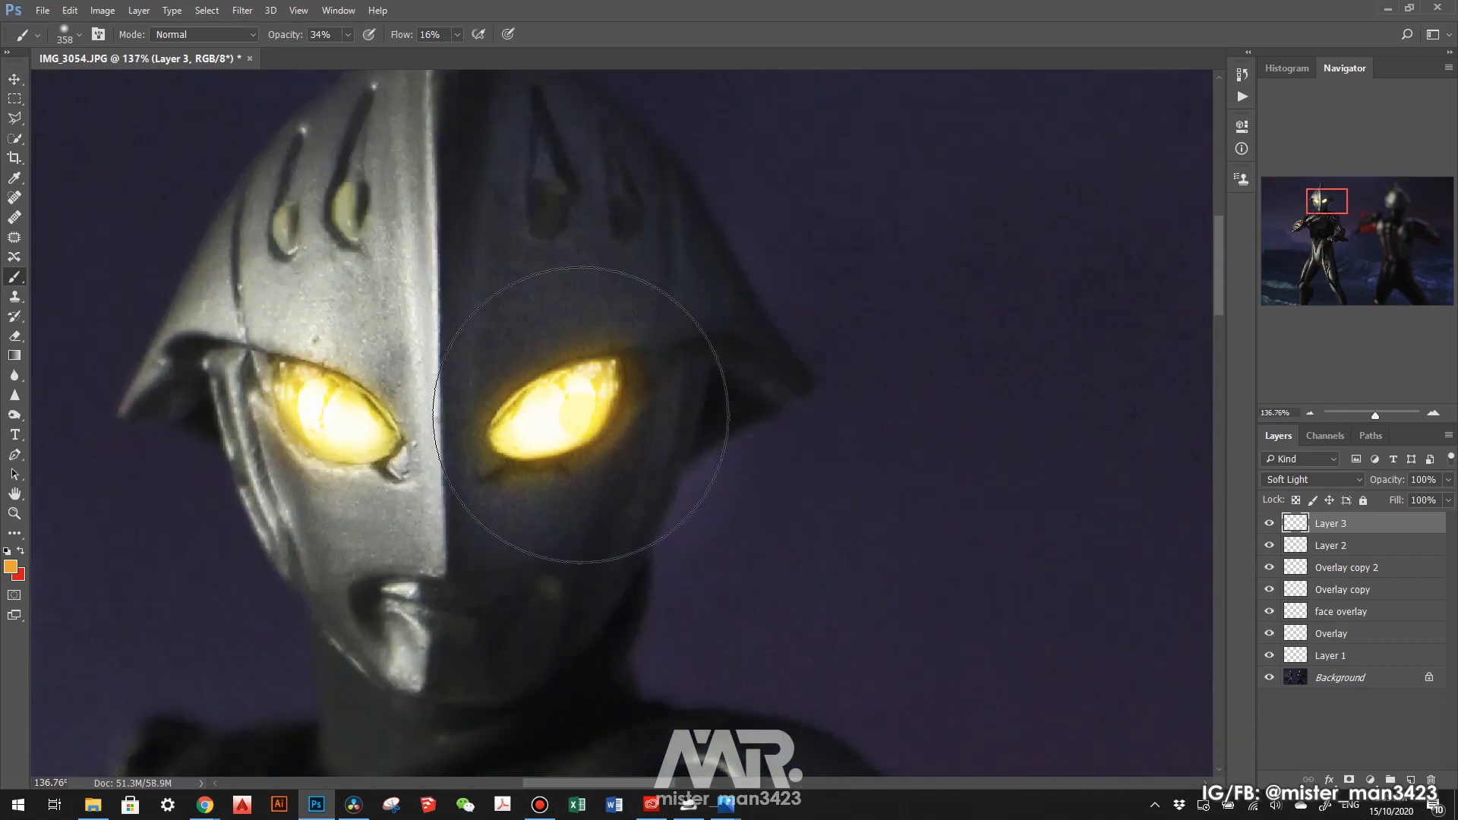
left_click(581, 416)
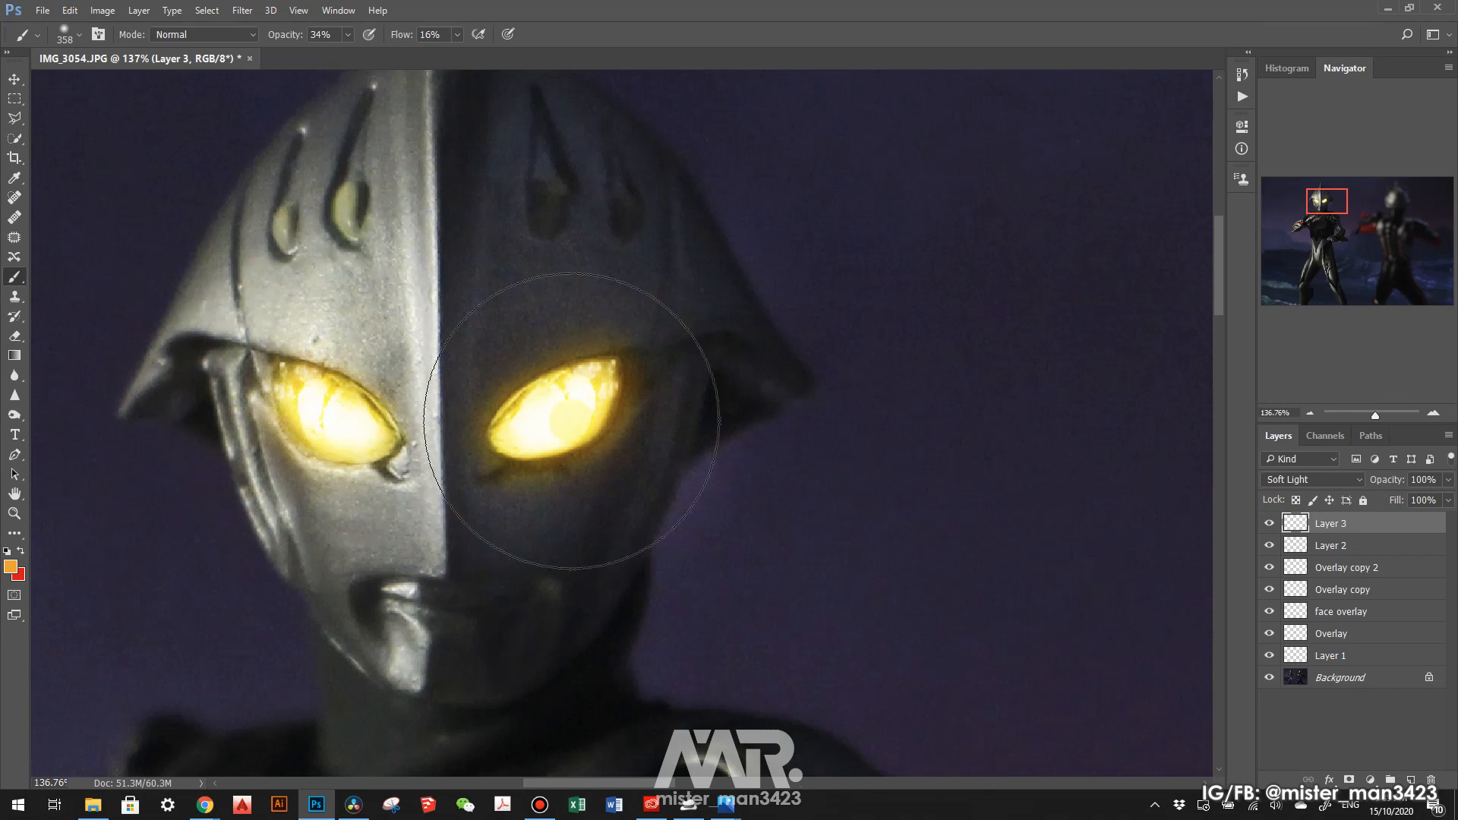
scroll(611, 395, "down", 5, "alt")
scroll(612, 394, "down", 2)
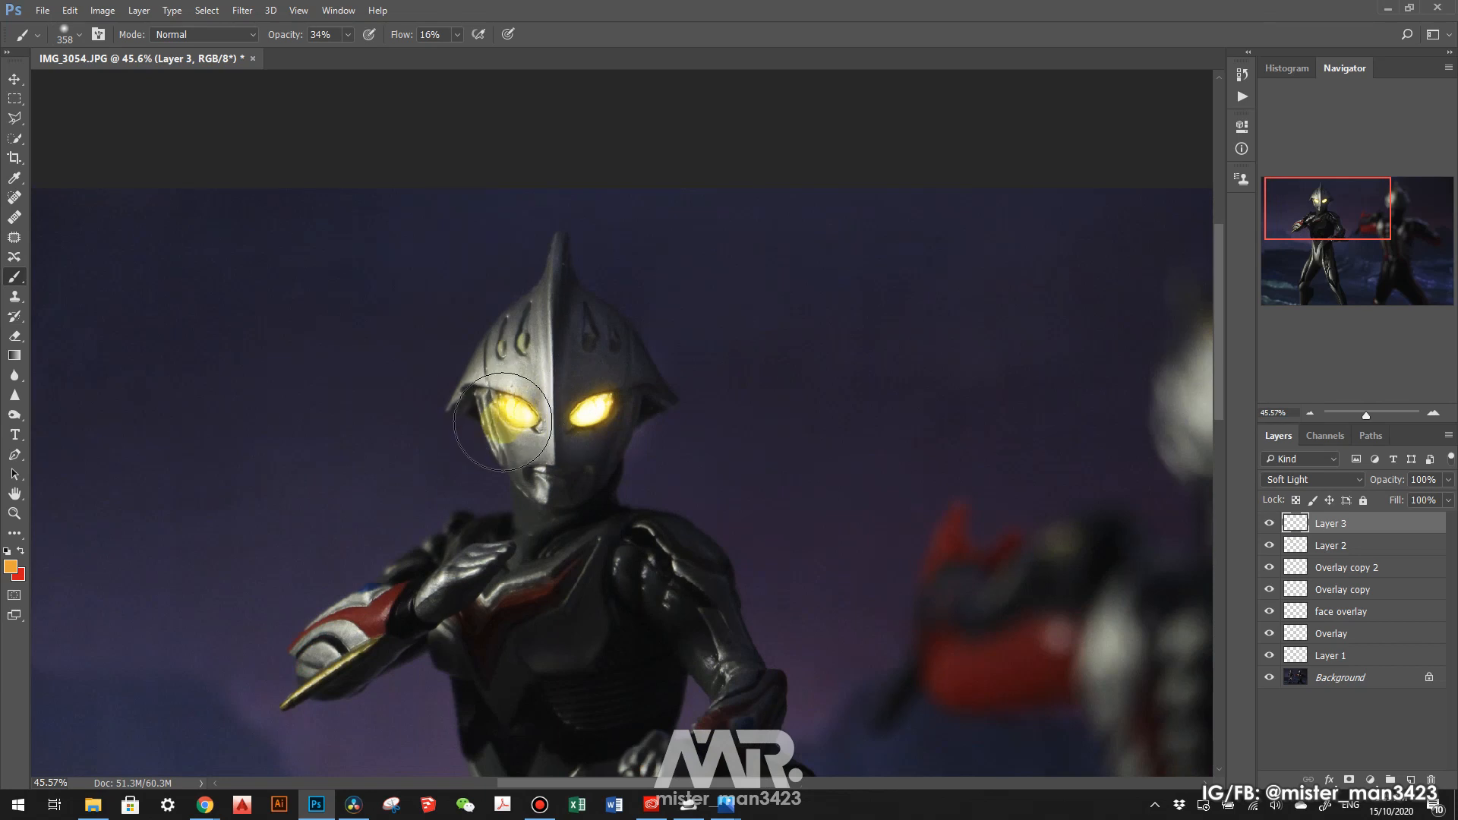
Set the foreground colour to bright yellow, #f0ff03
left_click(38, 583)
left_click(11, 568)
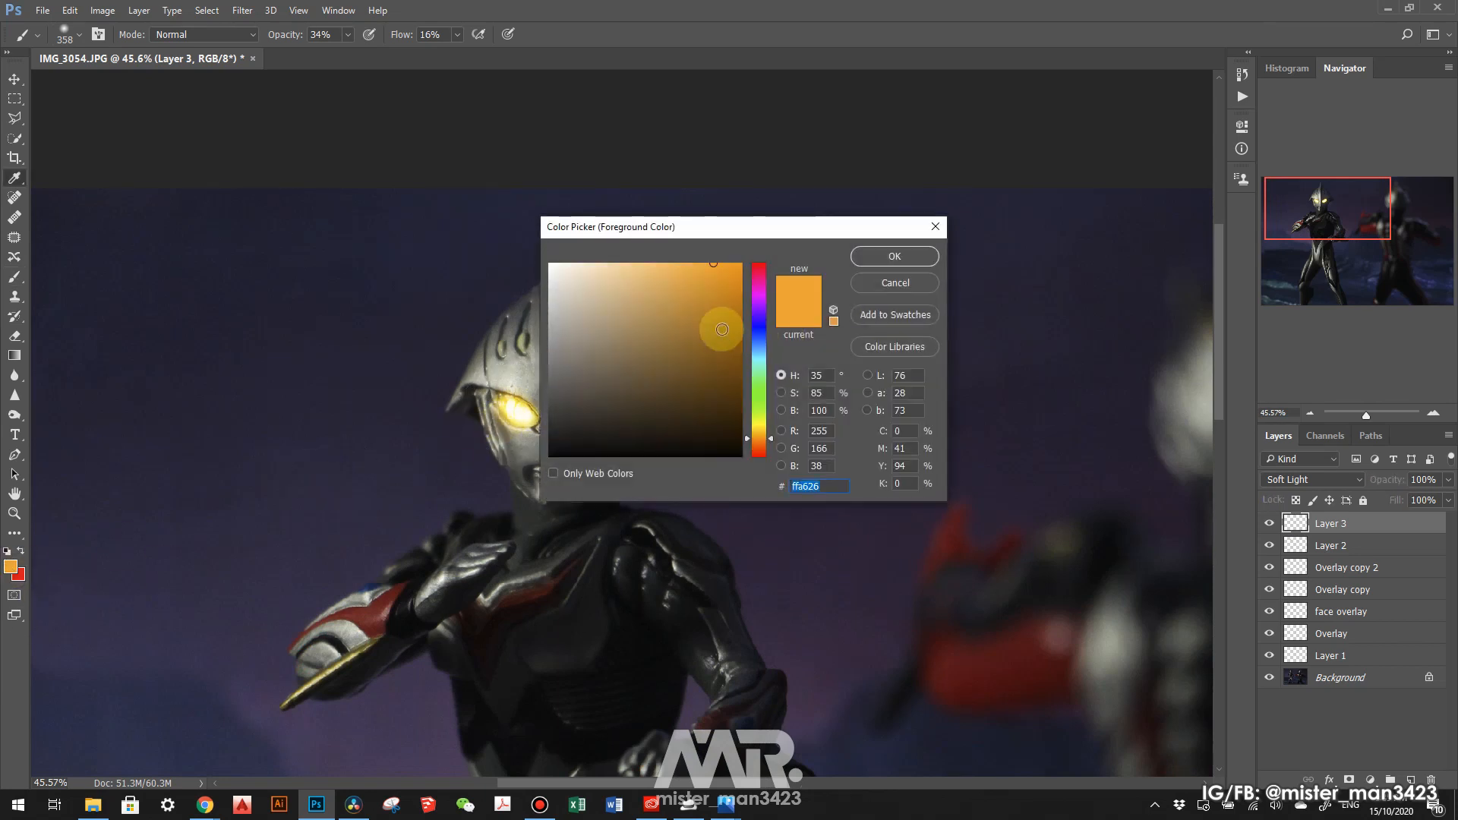
left_click_drag(716, 316, 740, 251)
left_click(764, 419)
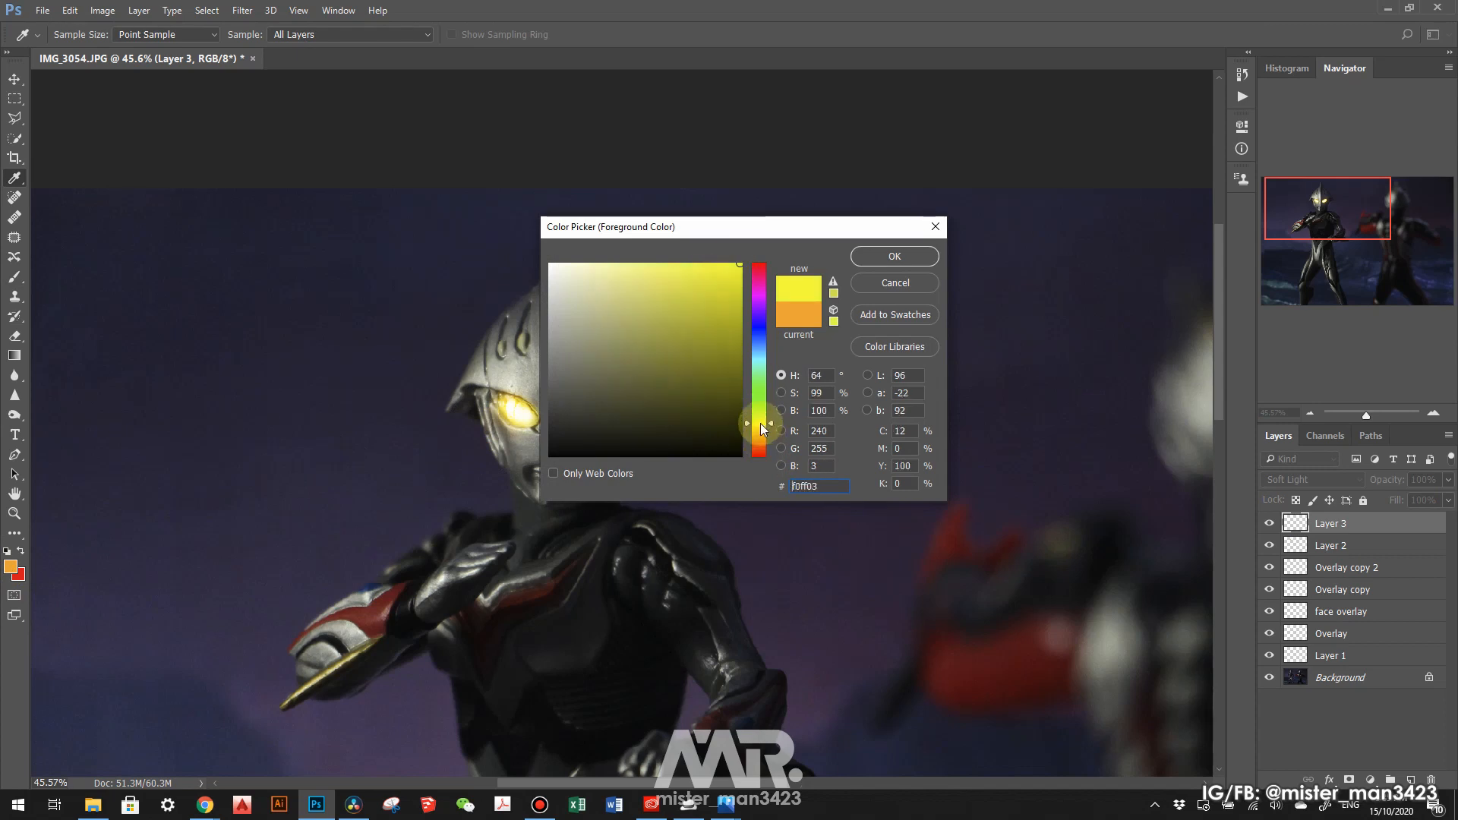
left_click(895, 257)
Paint yellow over both eyes on Layer 3 with the Brush at size 162
scroll(552, 505, "up", 3)
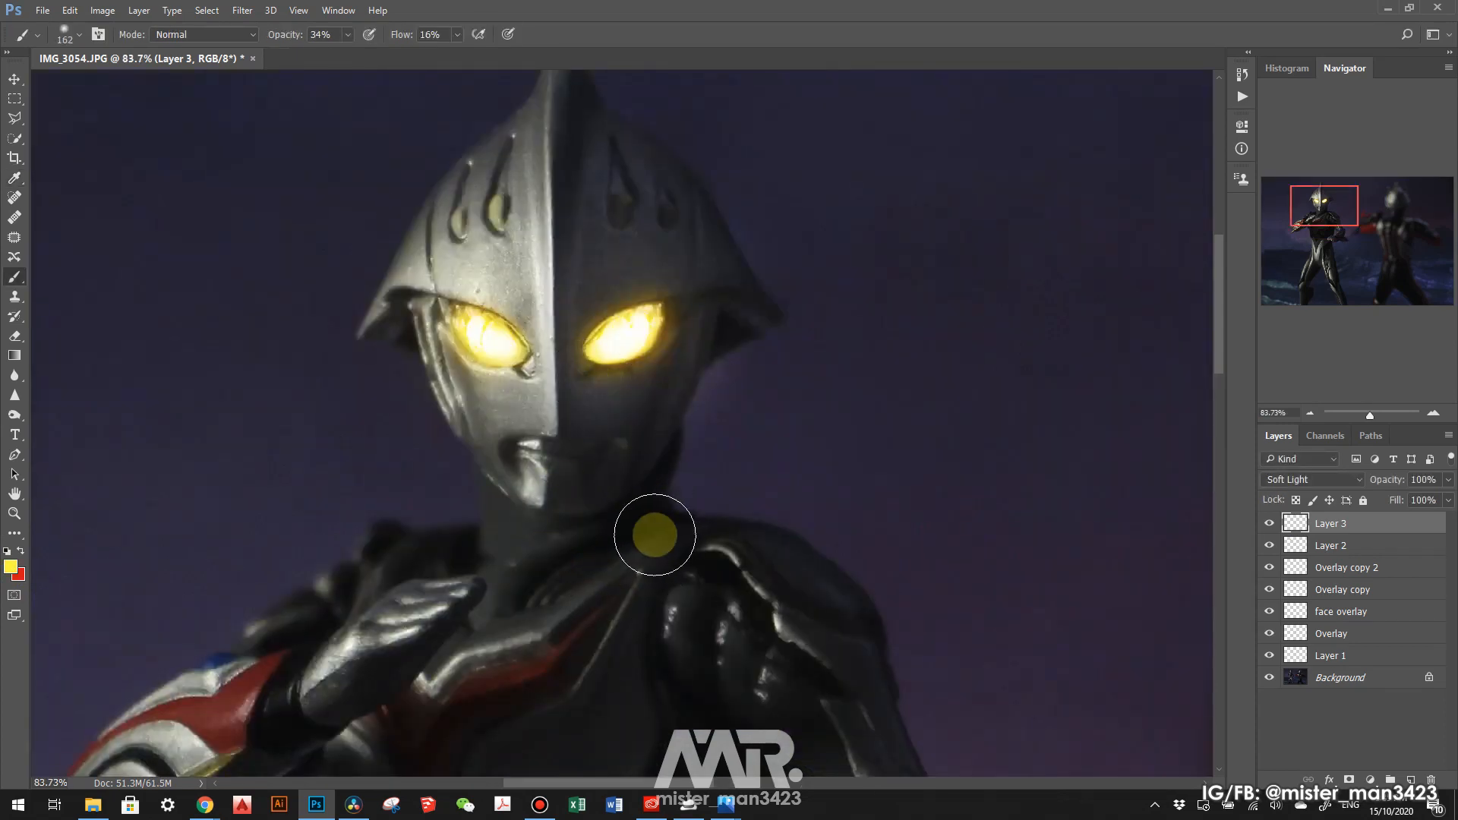
left_click_drag(645, 326, 607, 340)
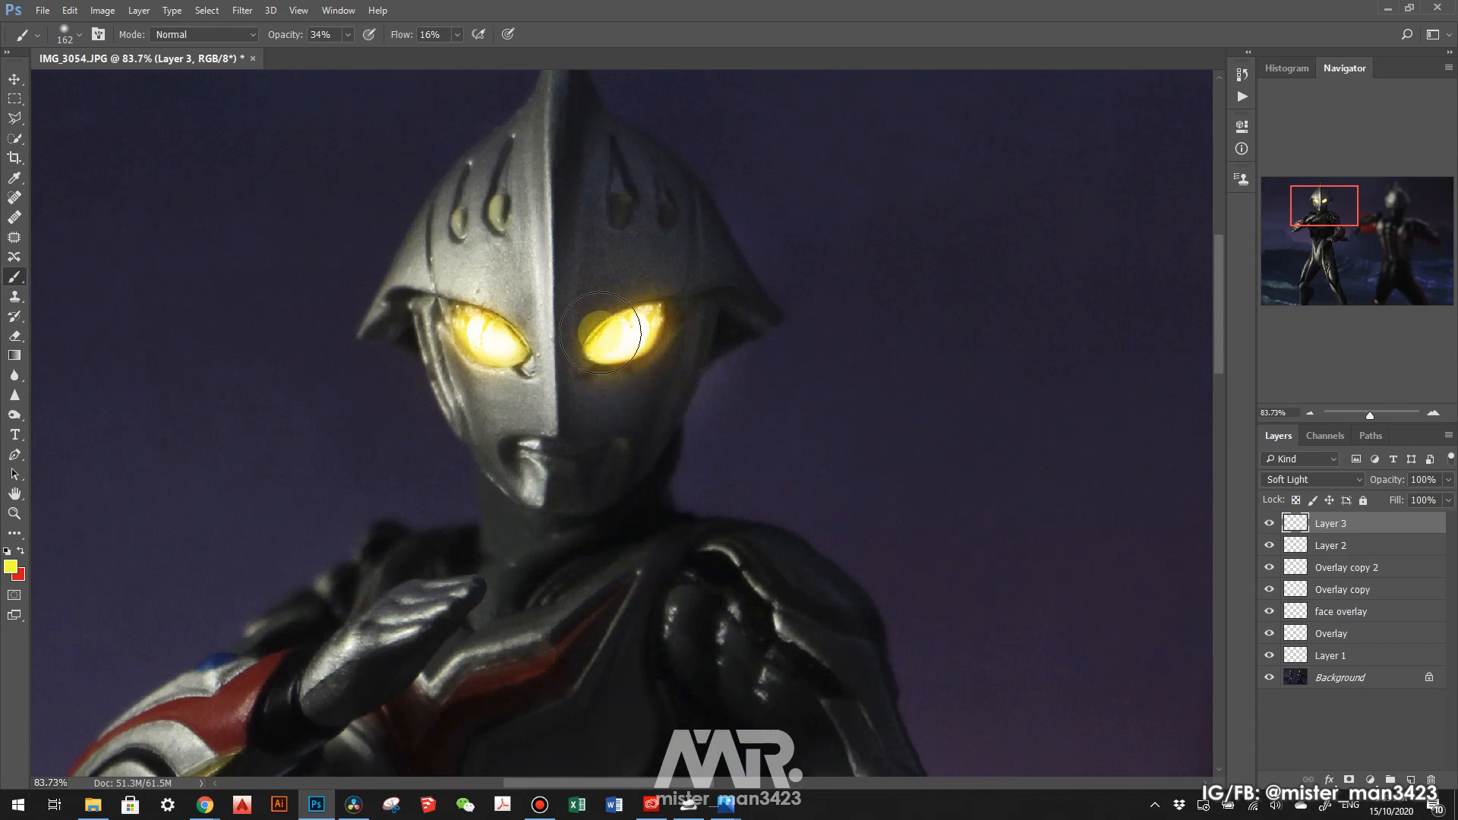
left_click_drag(478, 331, 520, 358)
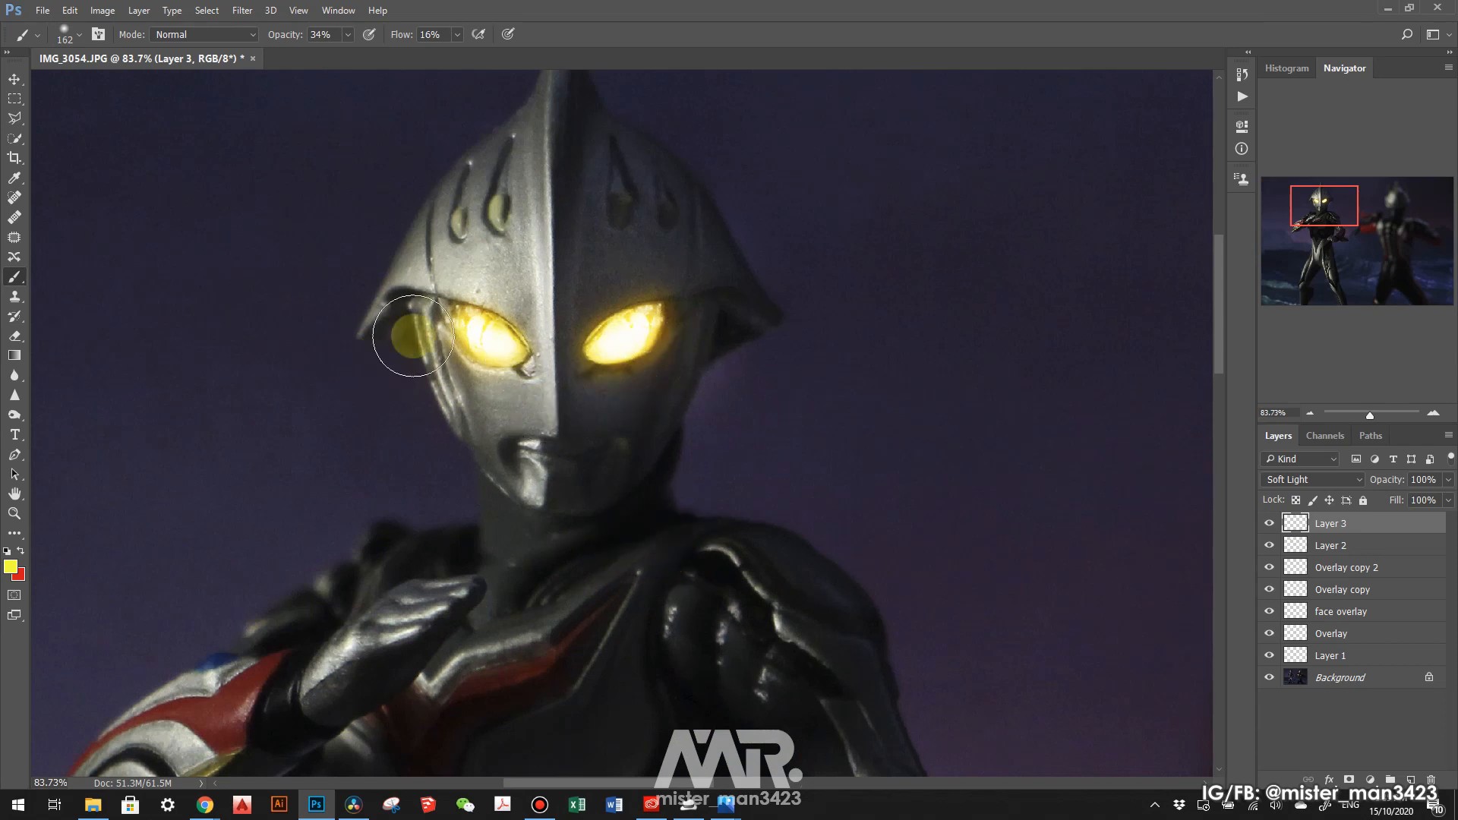
Paint yellow reflected light along the collar, upper chest and shoulders on Layer 3 with the Brush at size 108
scroll(649, 563, "up", 4)
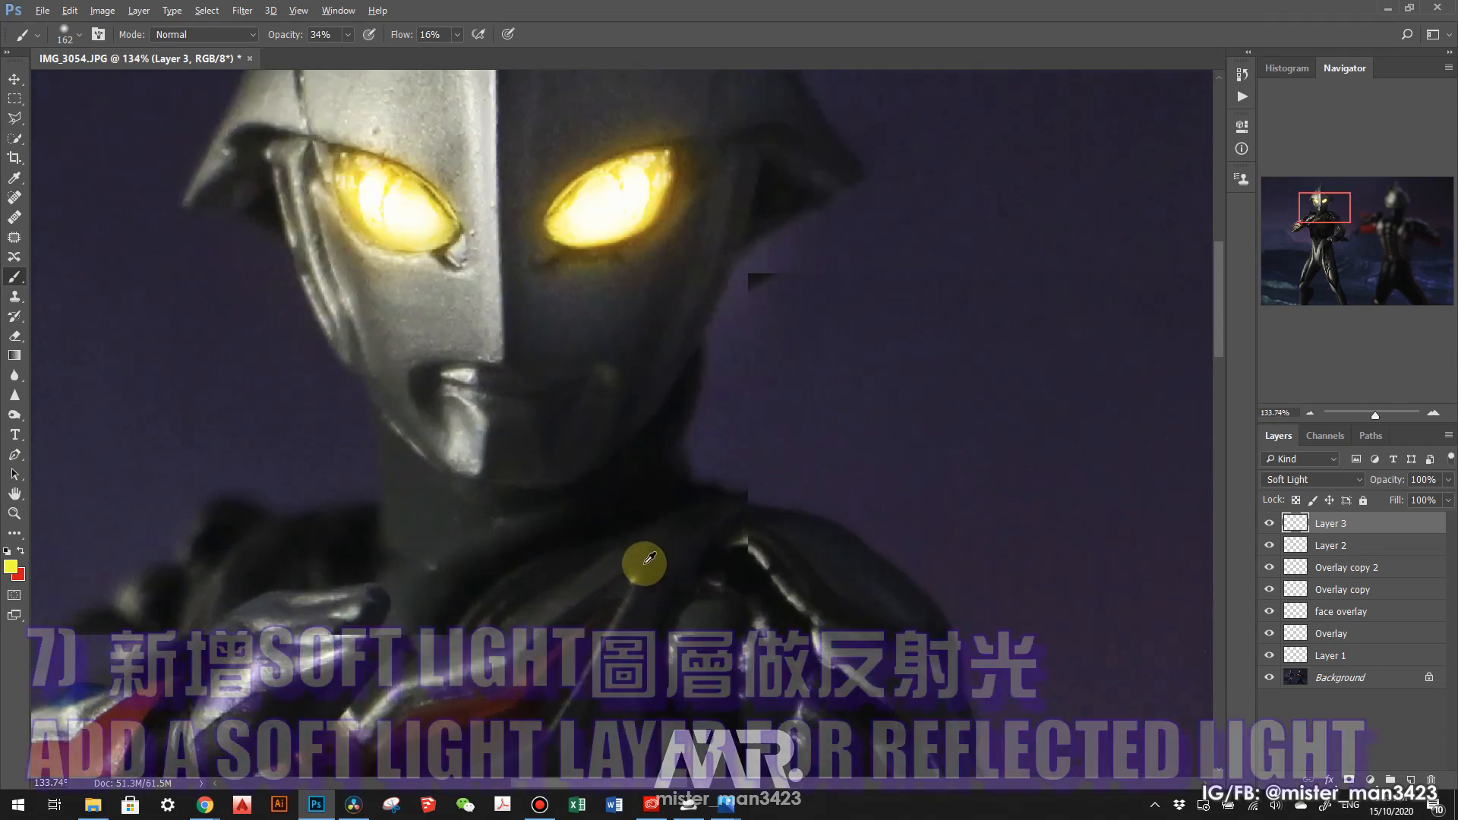
mouse_move(605, 569)
left_mouse_down()
mouse_move(557, 559)
mouse_move(576, 565)
left_mouse_up()
left_click_drag(699, 528, 668, 554)
mouse_move(556, 599)
left_mouse_down()
mouse_move(674, 527)
mouse_move(742, 514)
mouse_move(863, 571)
left_mouse_up()
mouse_move(378, 574)
left_mouse_down()
mouse_move(345, 556)
mouse_move(246, 583)
mouse_move(304, 566)
mouse_move(181, 580)
mouse_move(296, 570)
left_mouse_up()
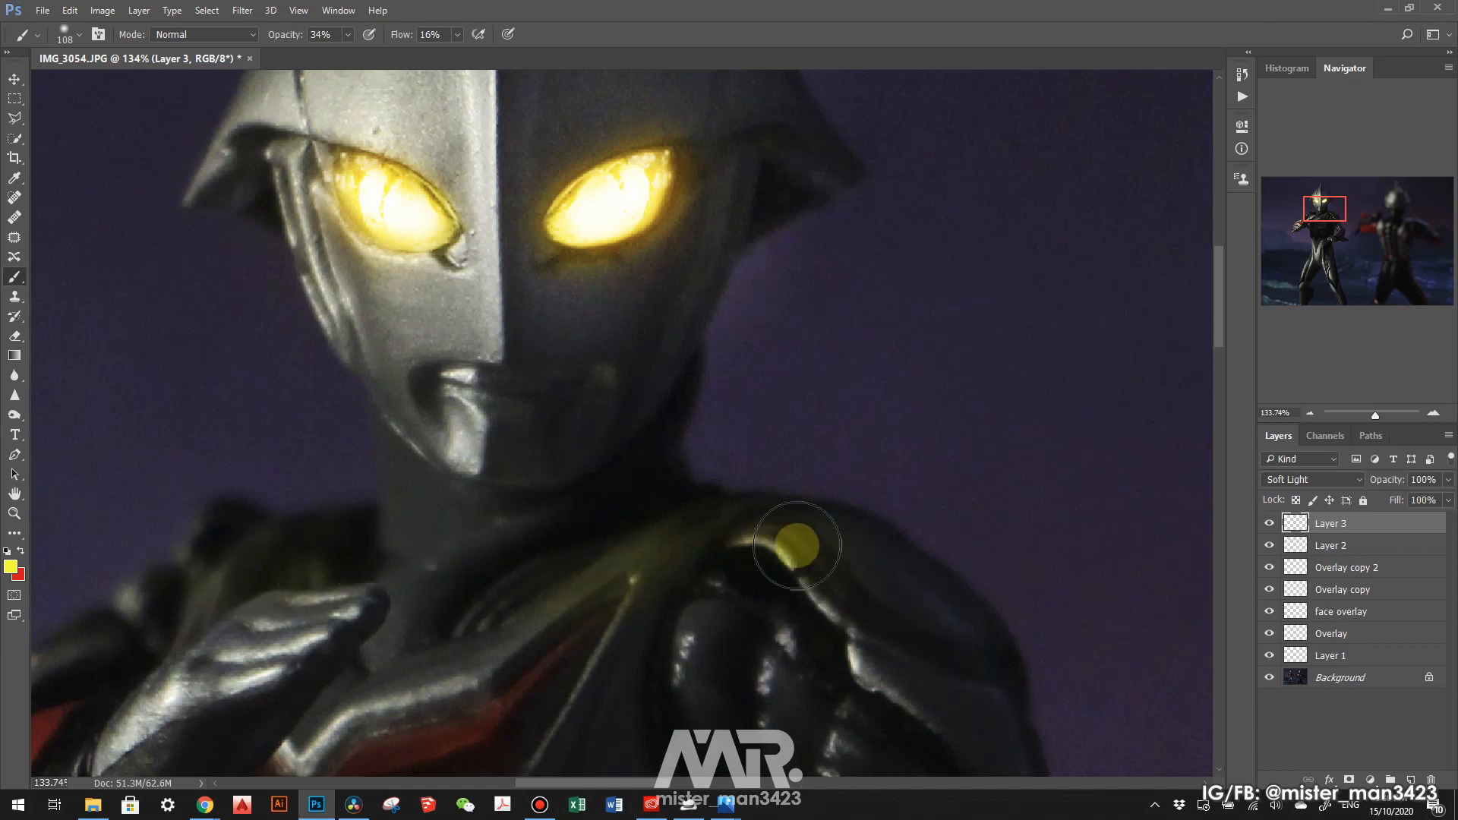
left_click(767, 552, "alt")
scroll(768, 552, "down", 5)
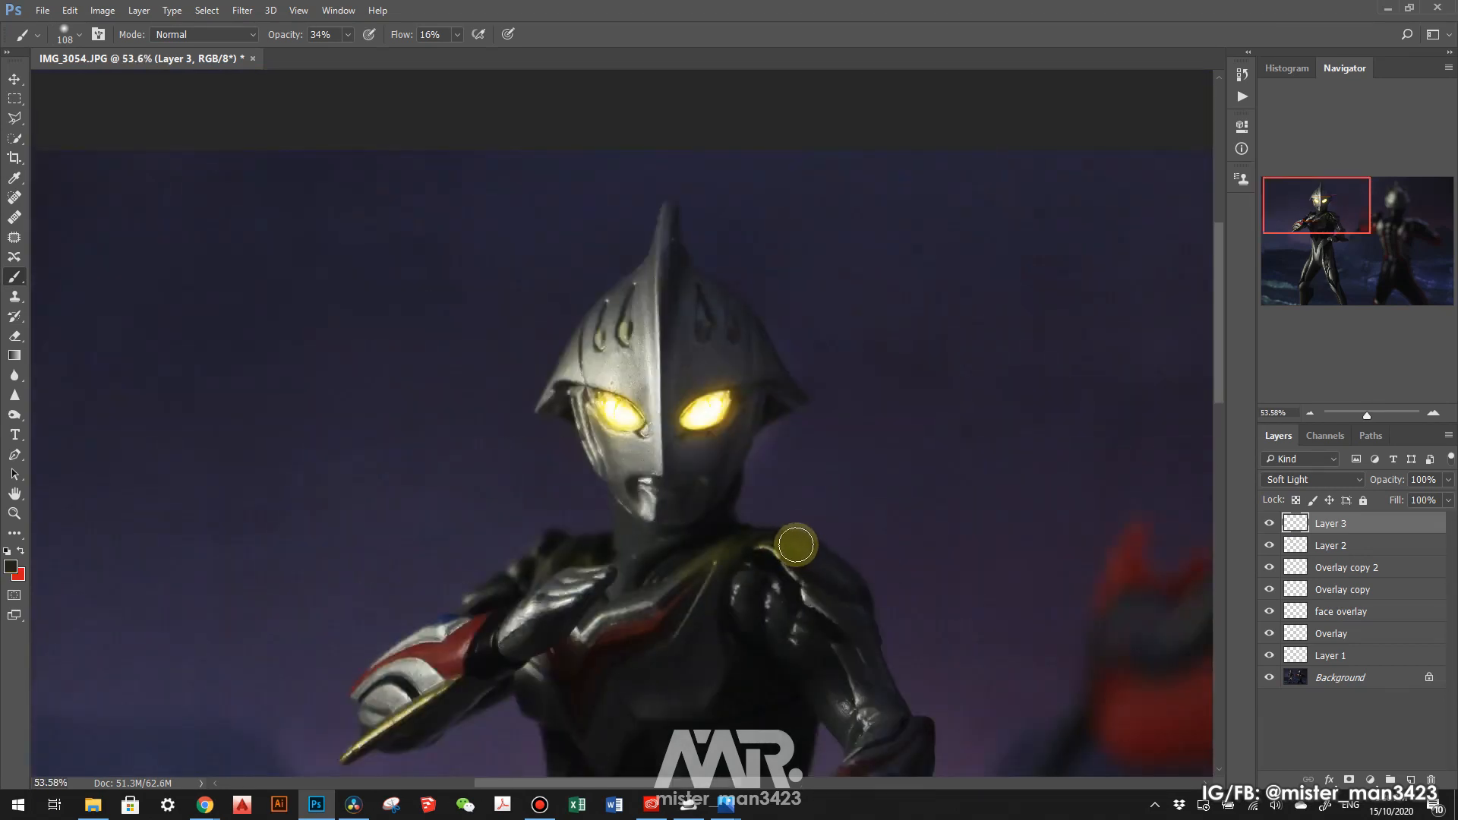
scroll(847, 561, "down", 2)
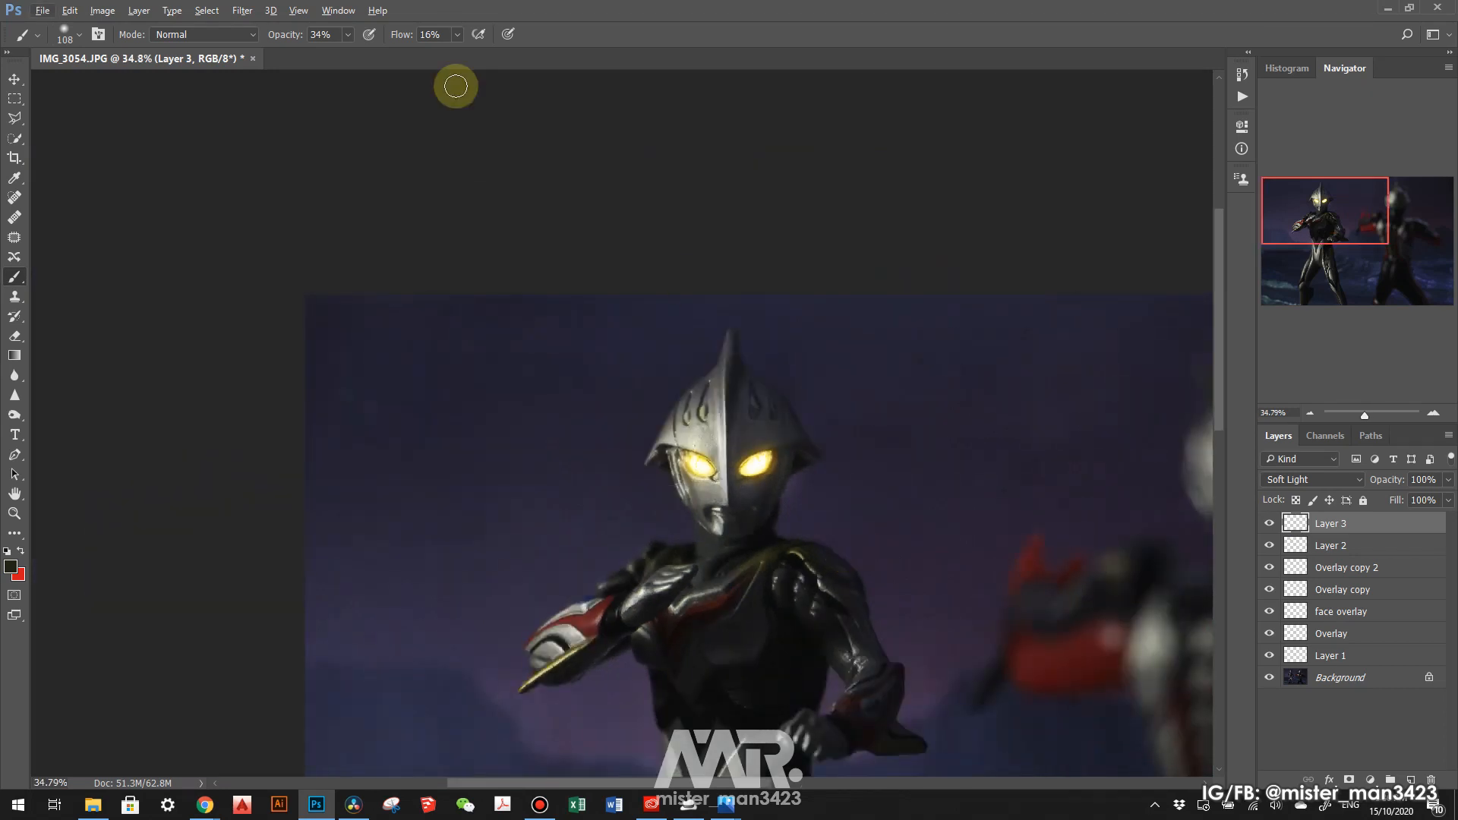
Soften the painted light on Layer 3 with a Gaussian Blur of 19.4 pixels radius
scroll(751, 460, "up", 8)
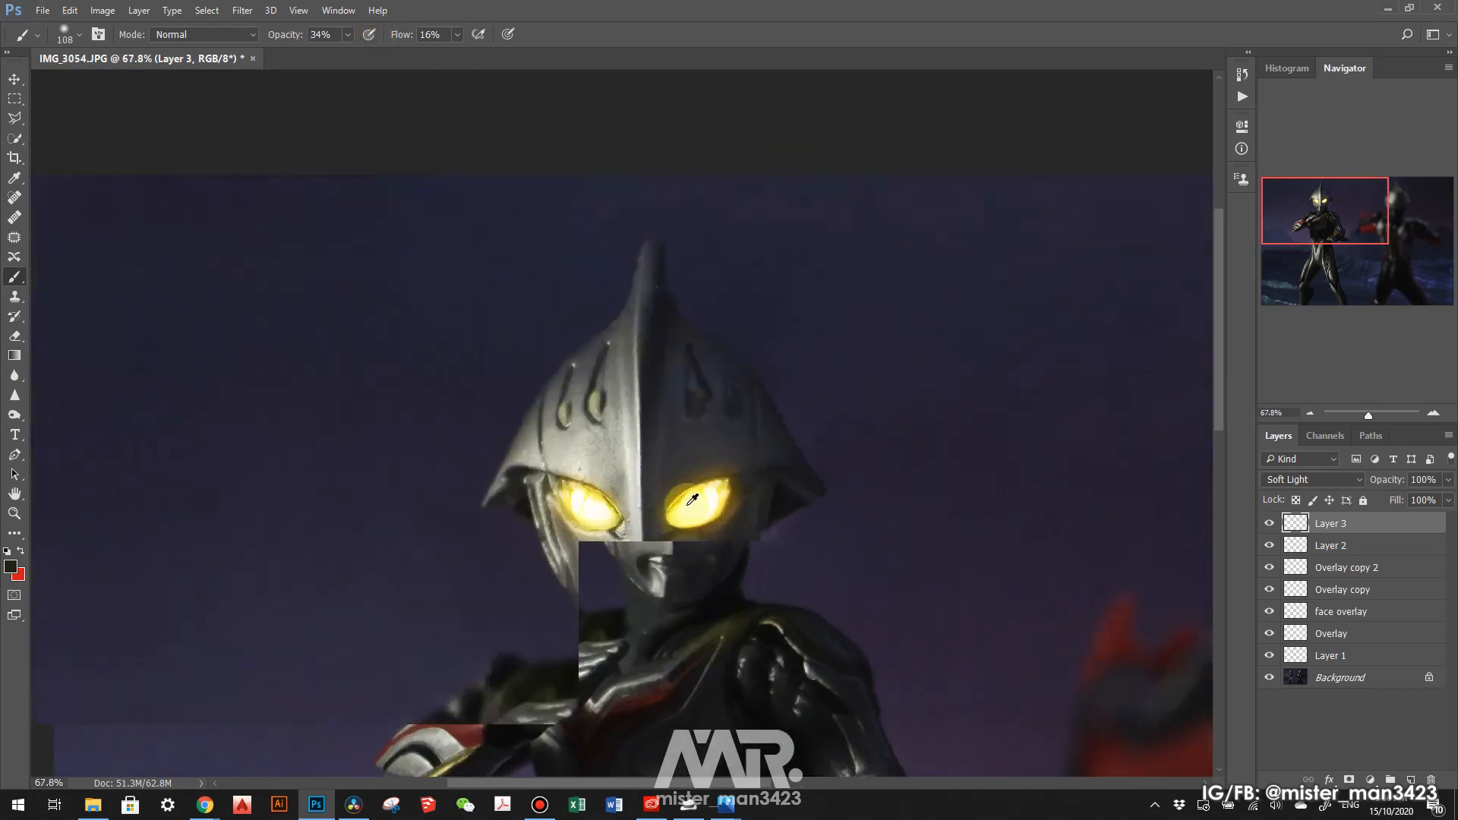
left_click_drag(621, 506, 633, 506)
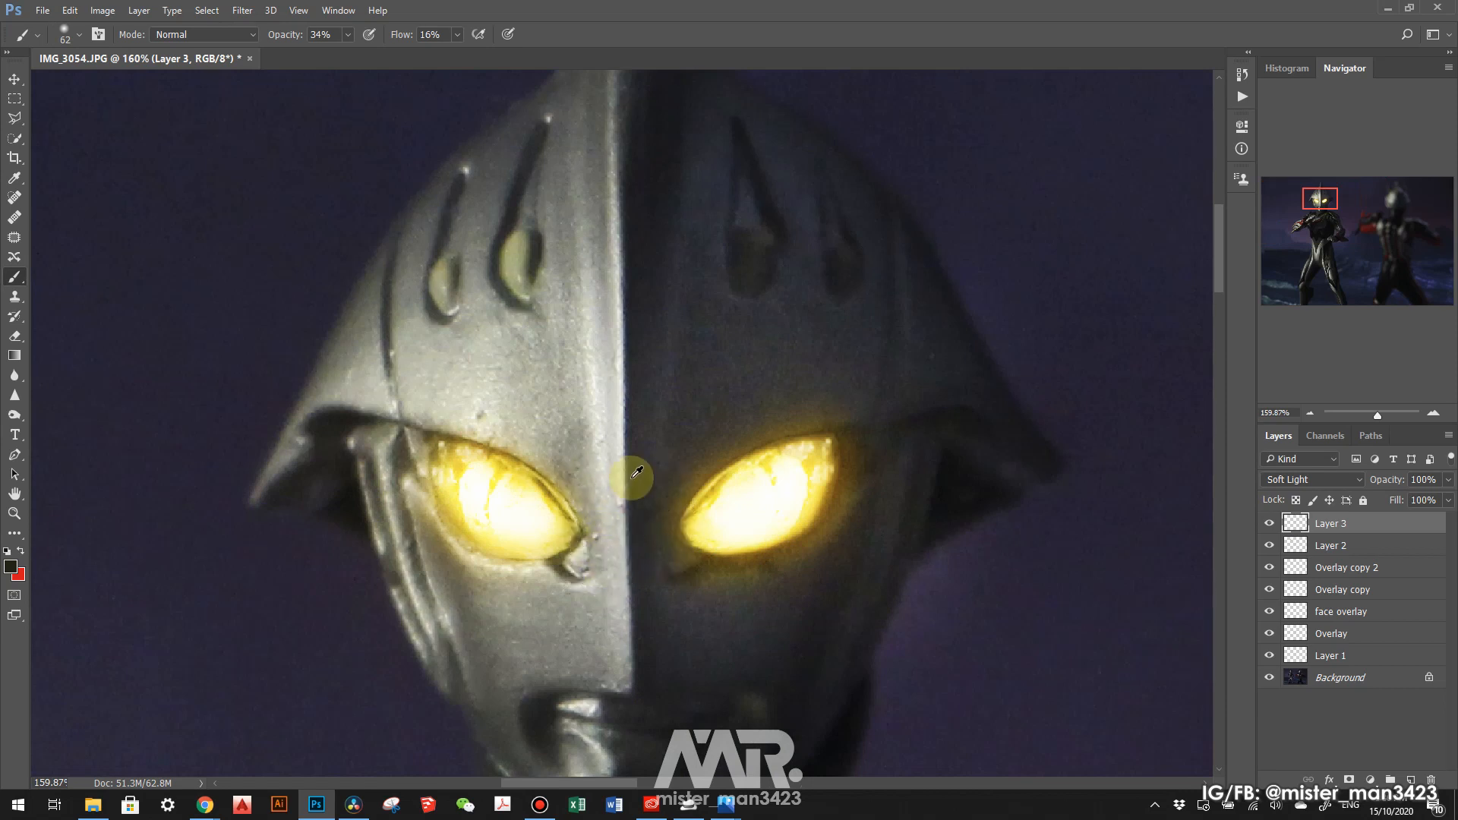
scroll(637, 473, "down", 8)
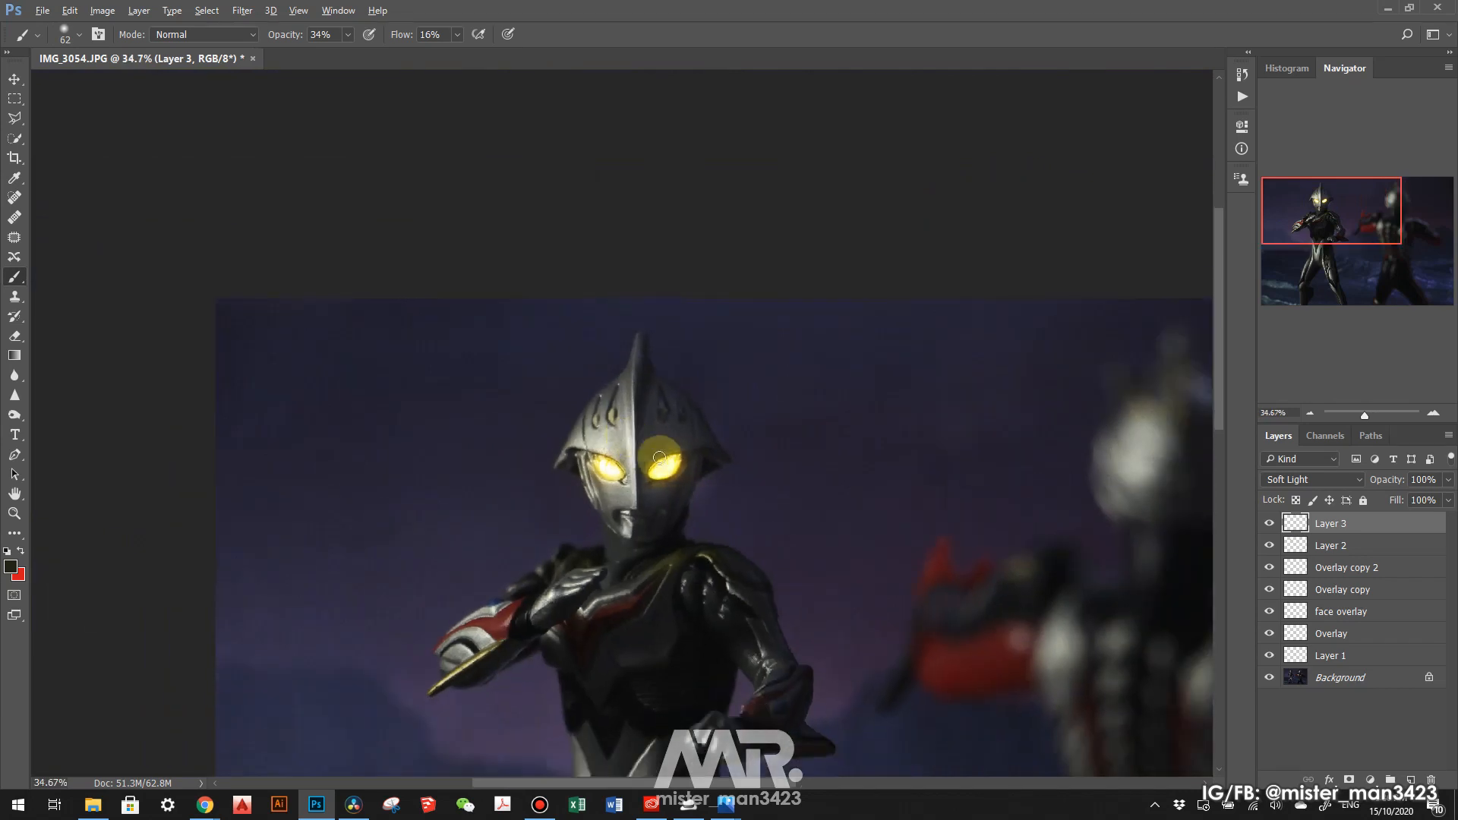
left_click(243, 11)
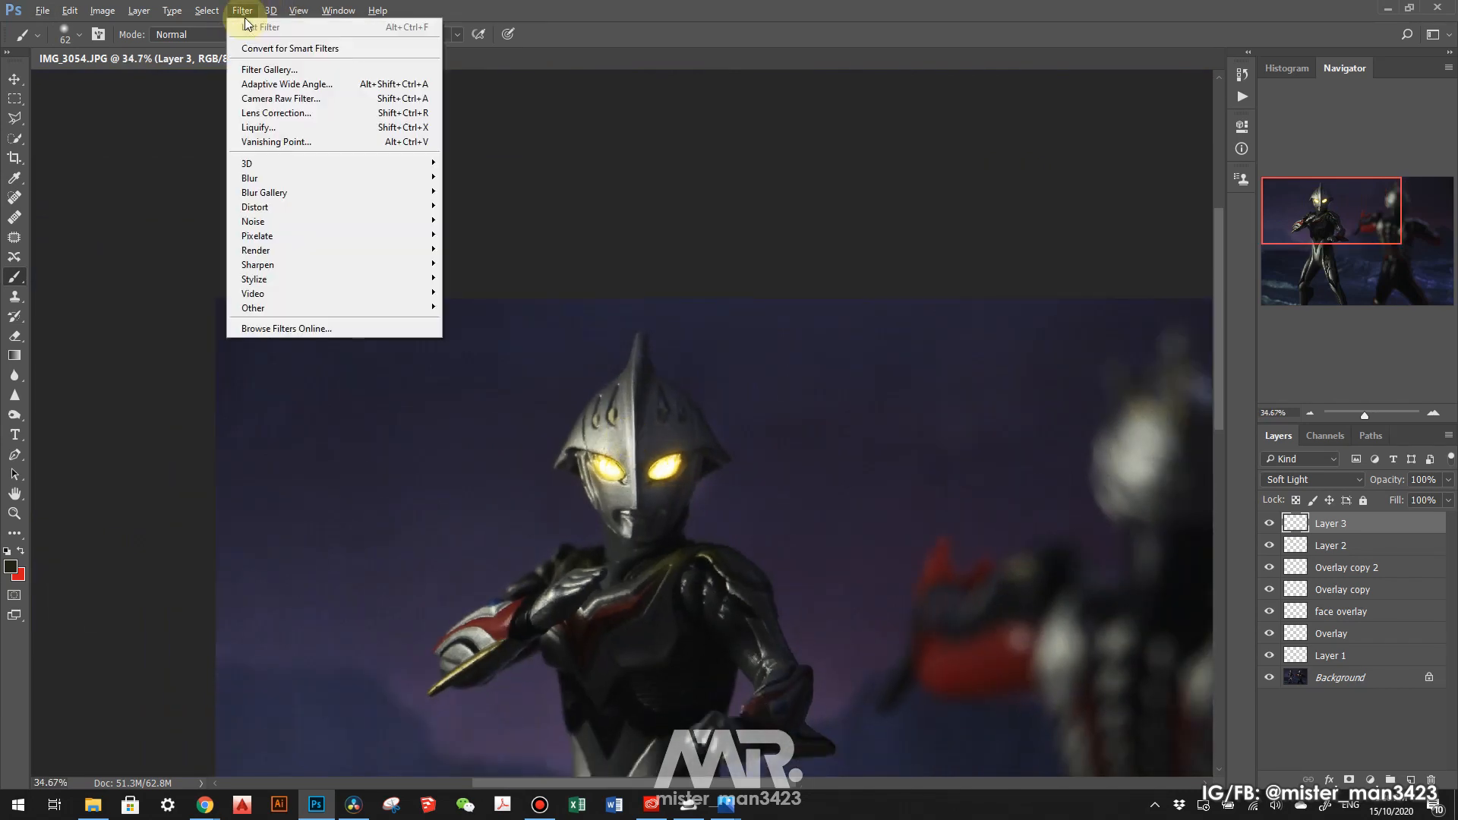
mouse_move(282, 176)
left_click(495, 237)
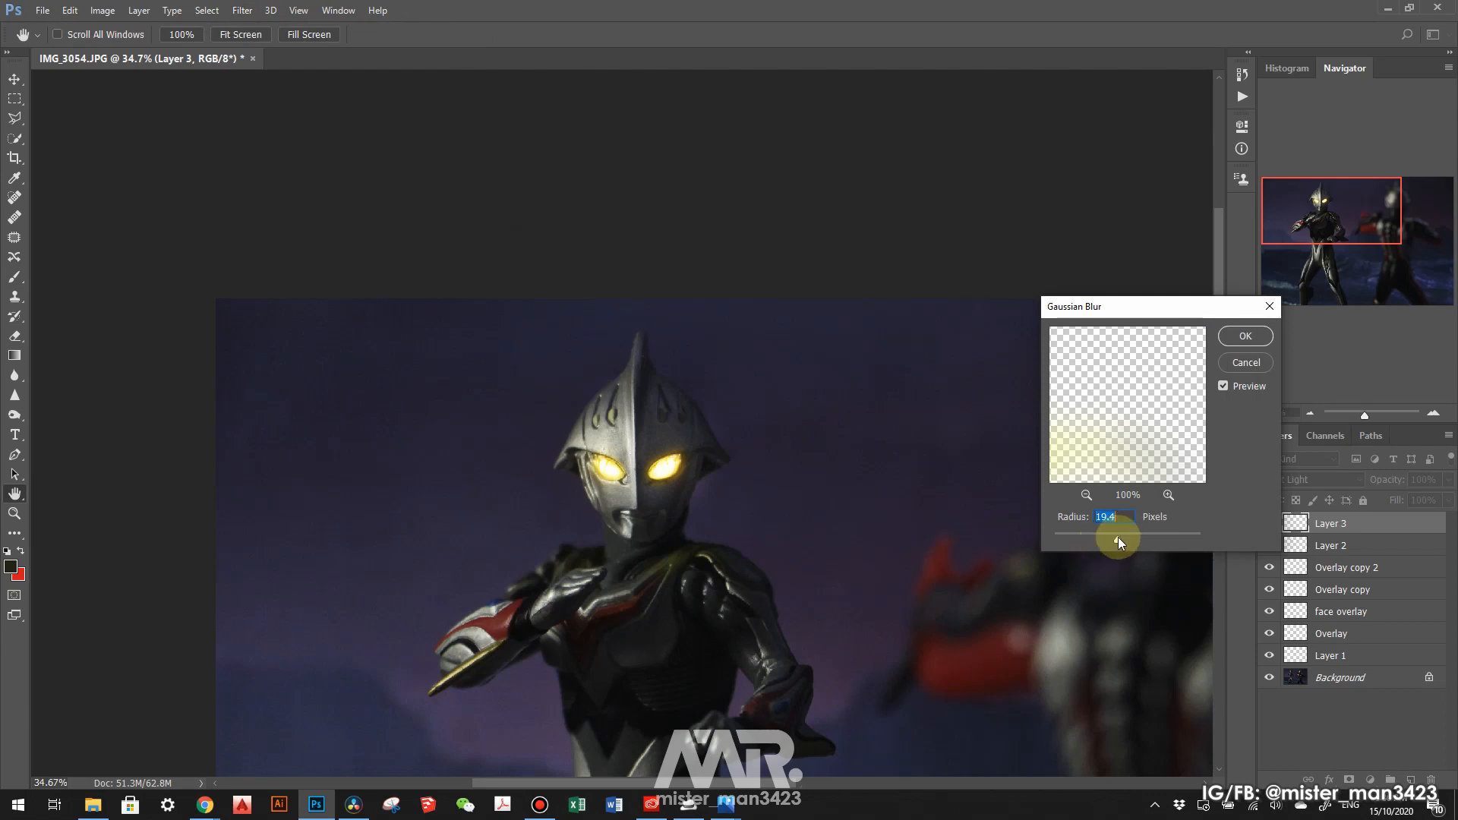
left_click(1245, 336)
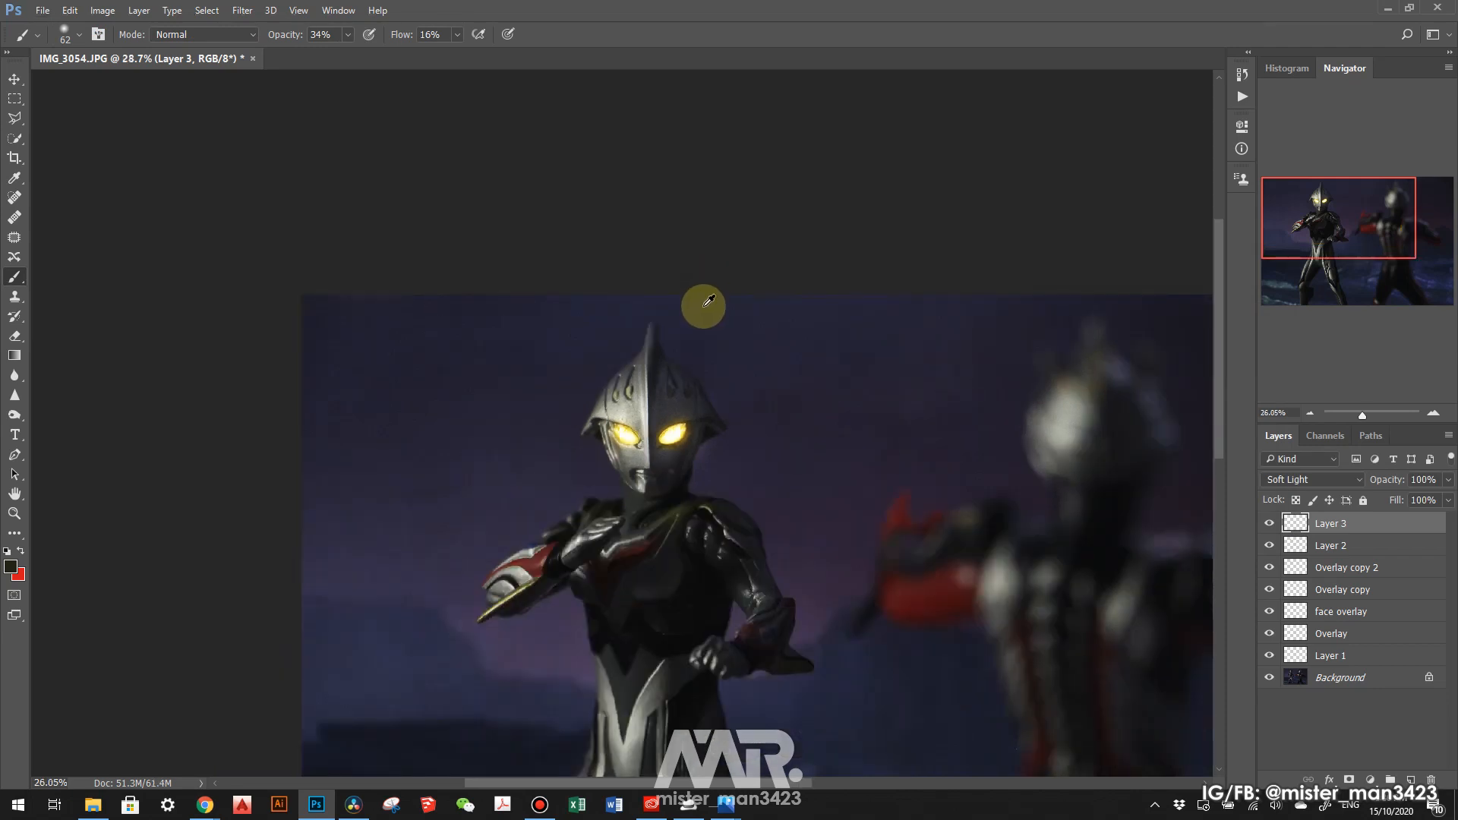
Crop the photo more tightly around both figures at a 2:3 ratio, repositioning the image inside the frame
scroll(684, 292, "down", 2)
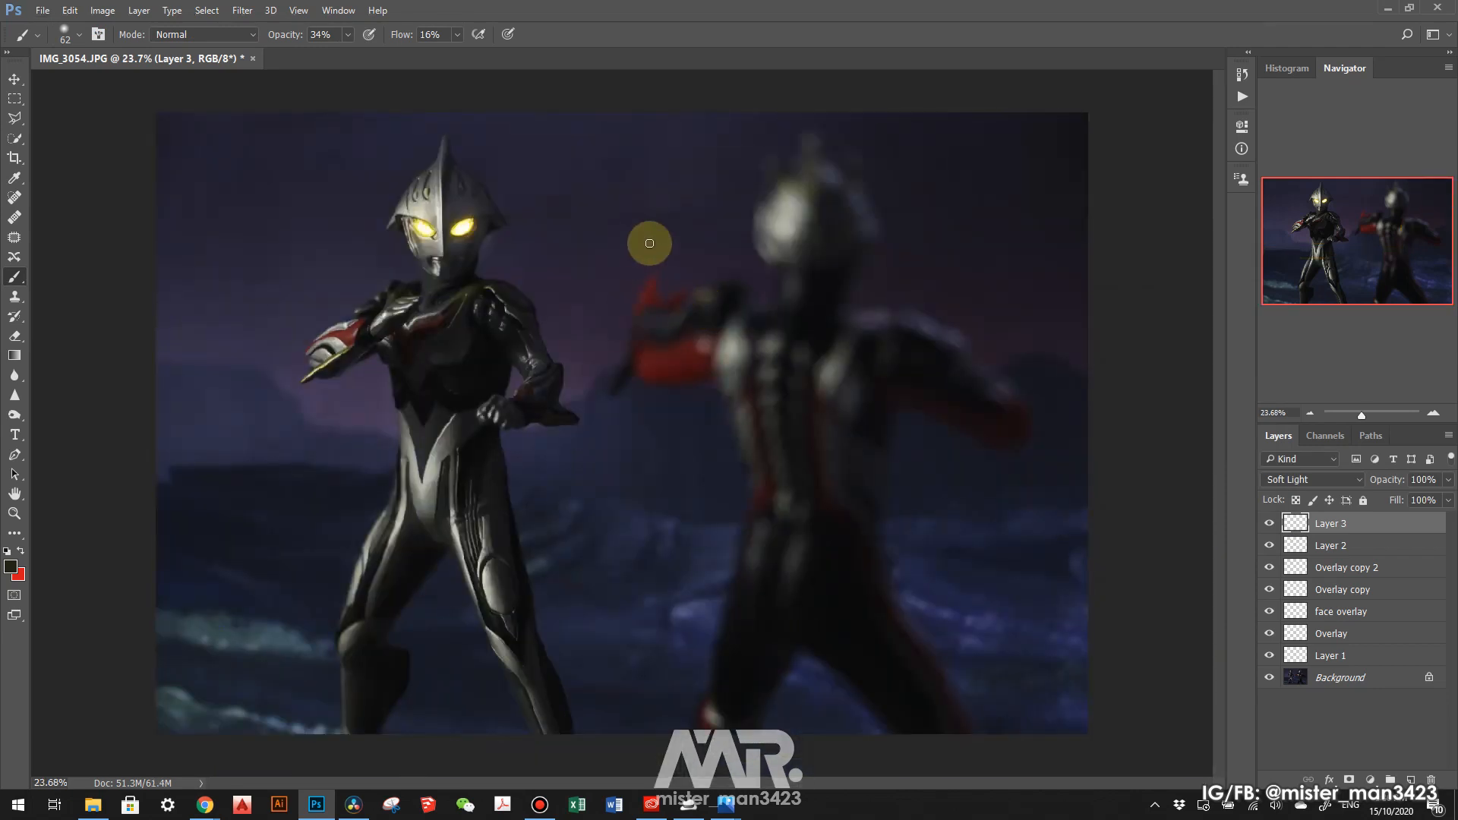
key("alt")
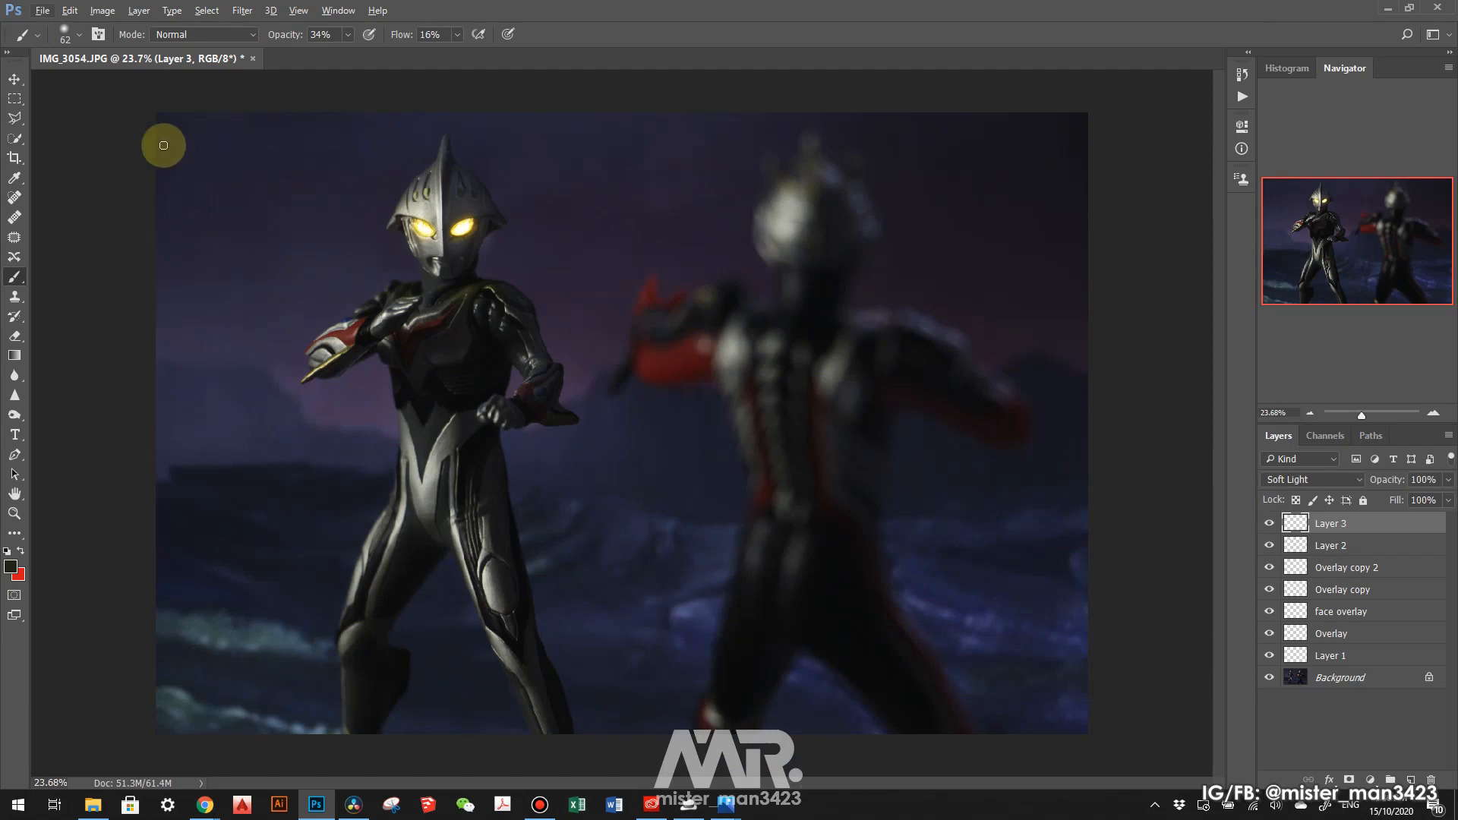
left_click(8, 80)
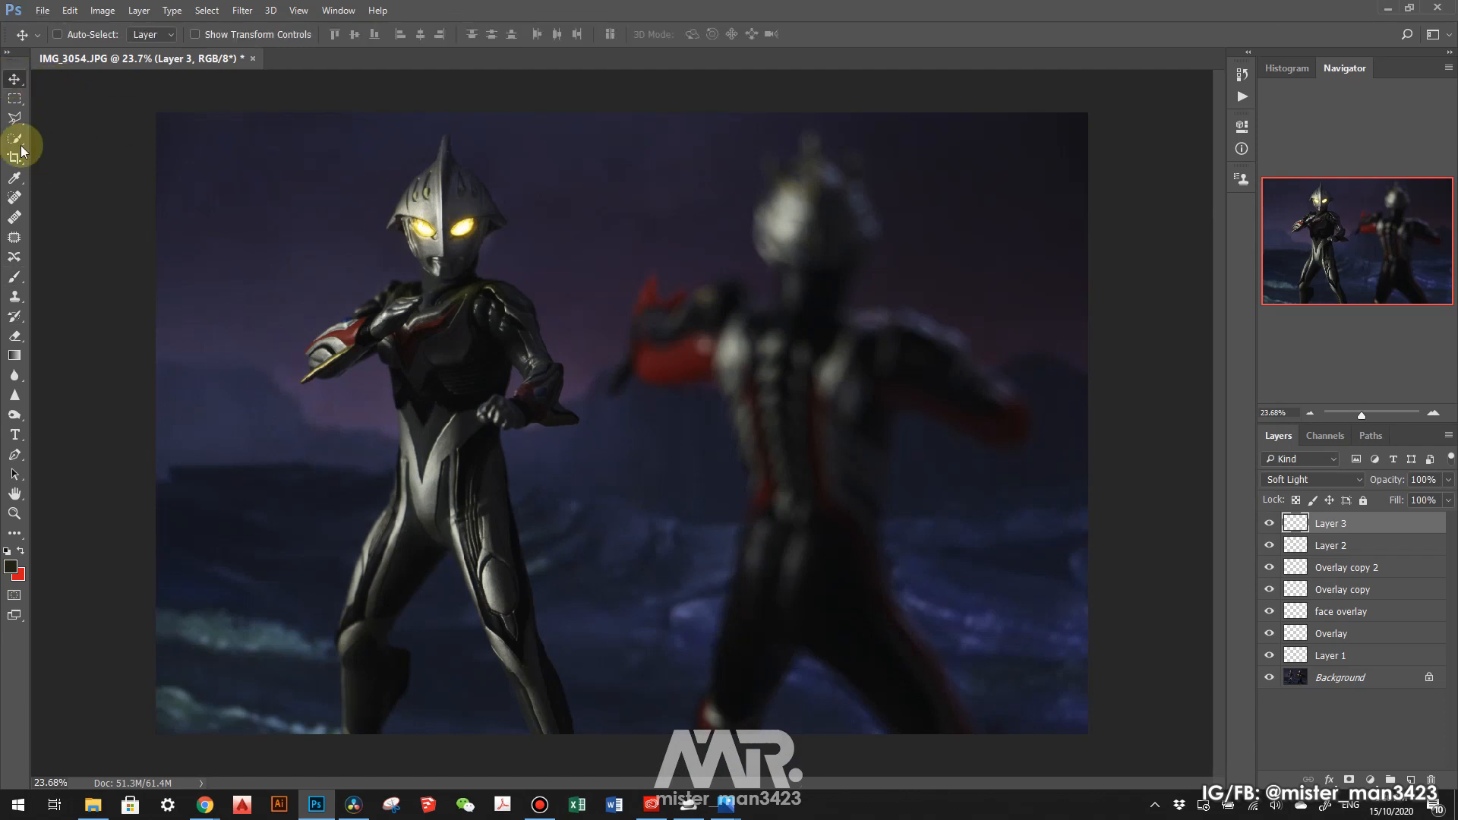
key("c")
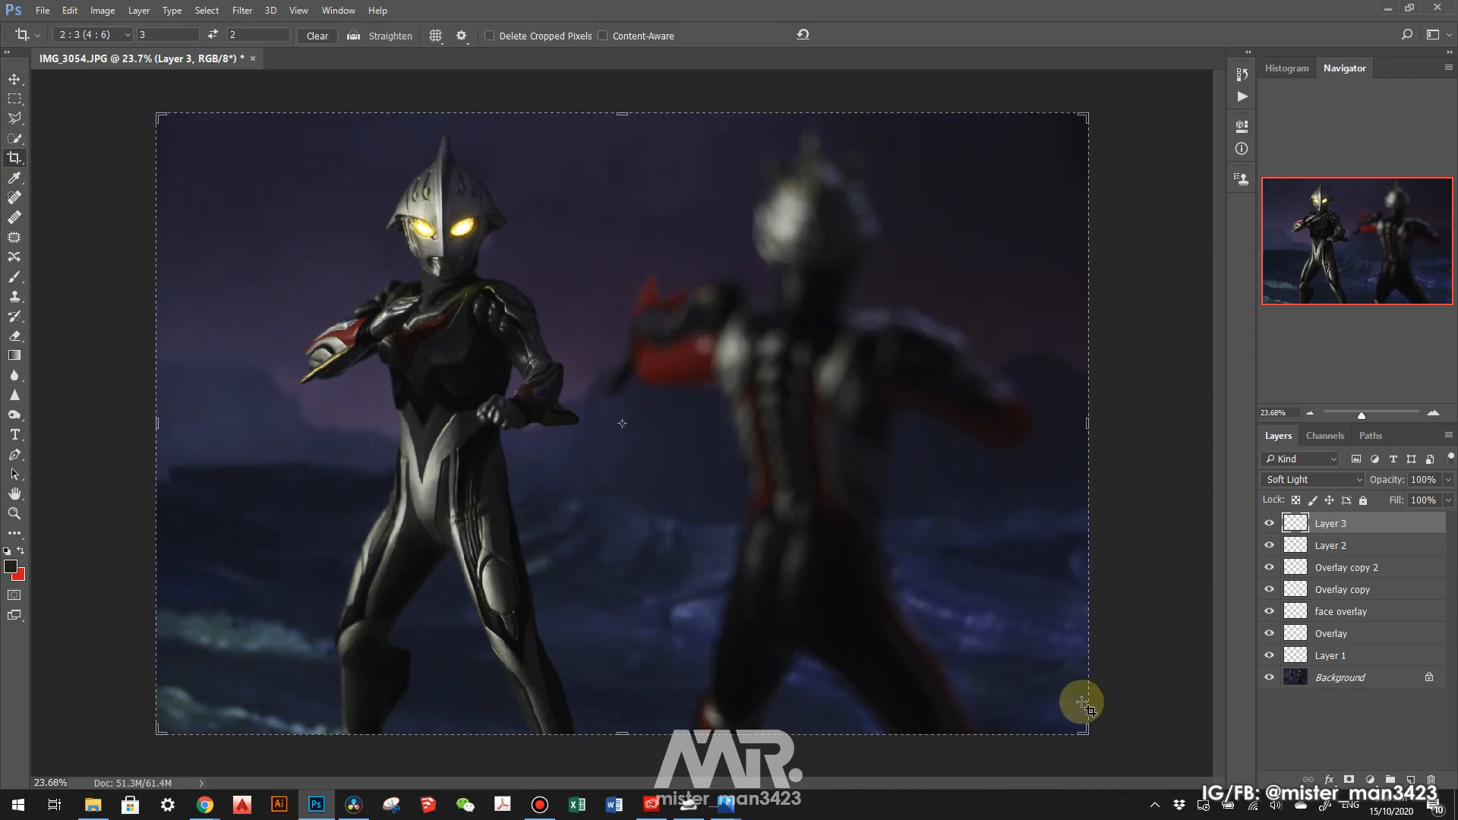
left_click_drag(1084, 731, 1018, 674)
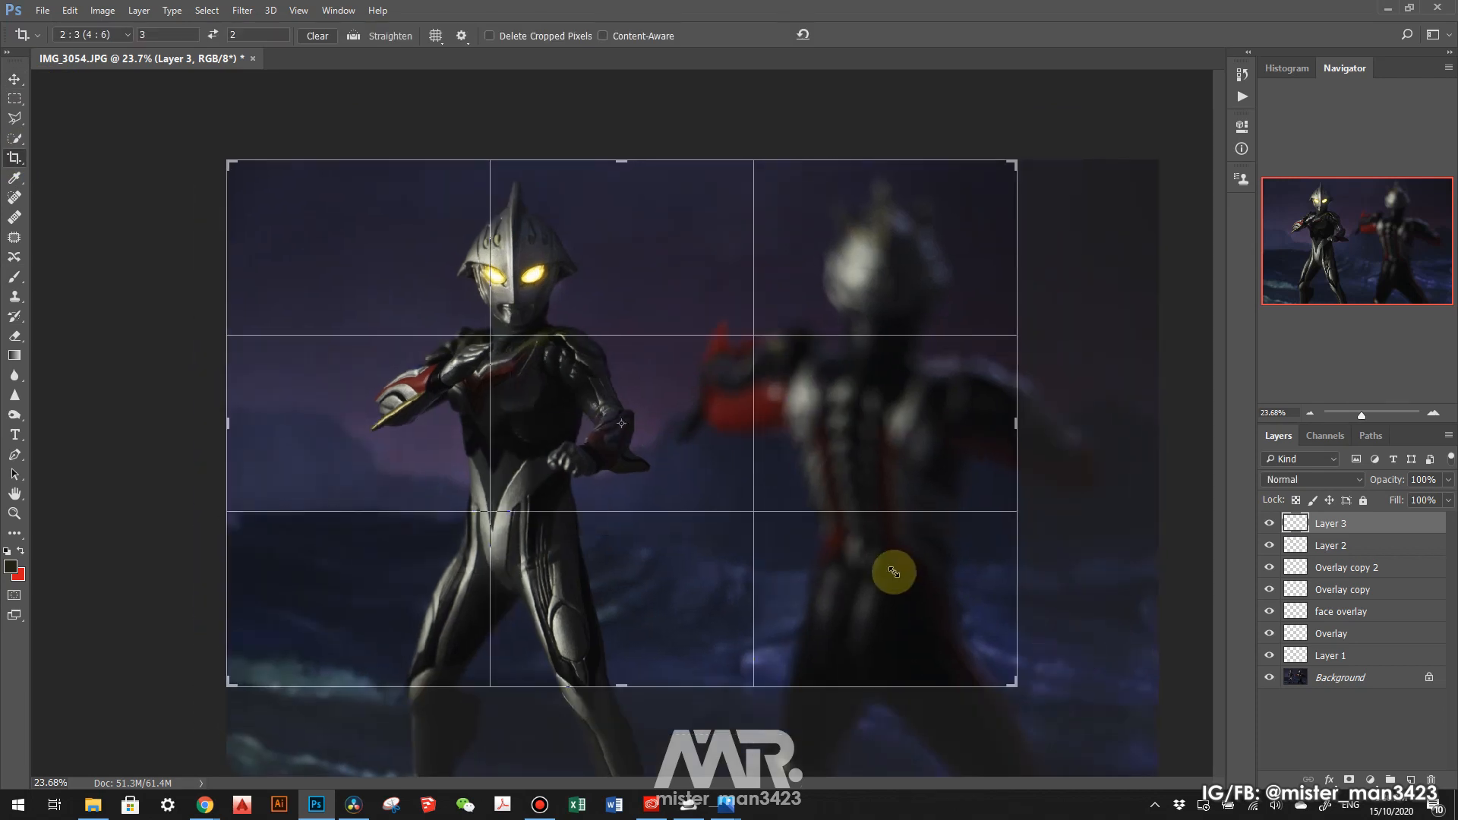
left_click_drag(838, 575, 822, 575)
left_click(861, 41)
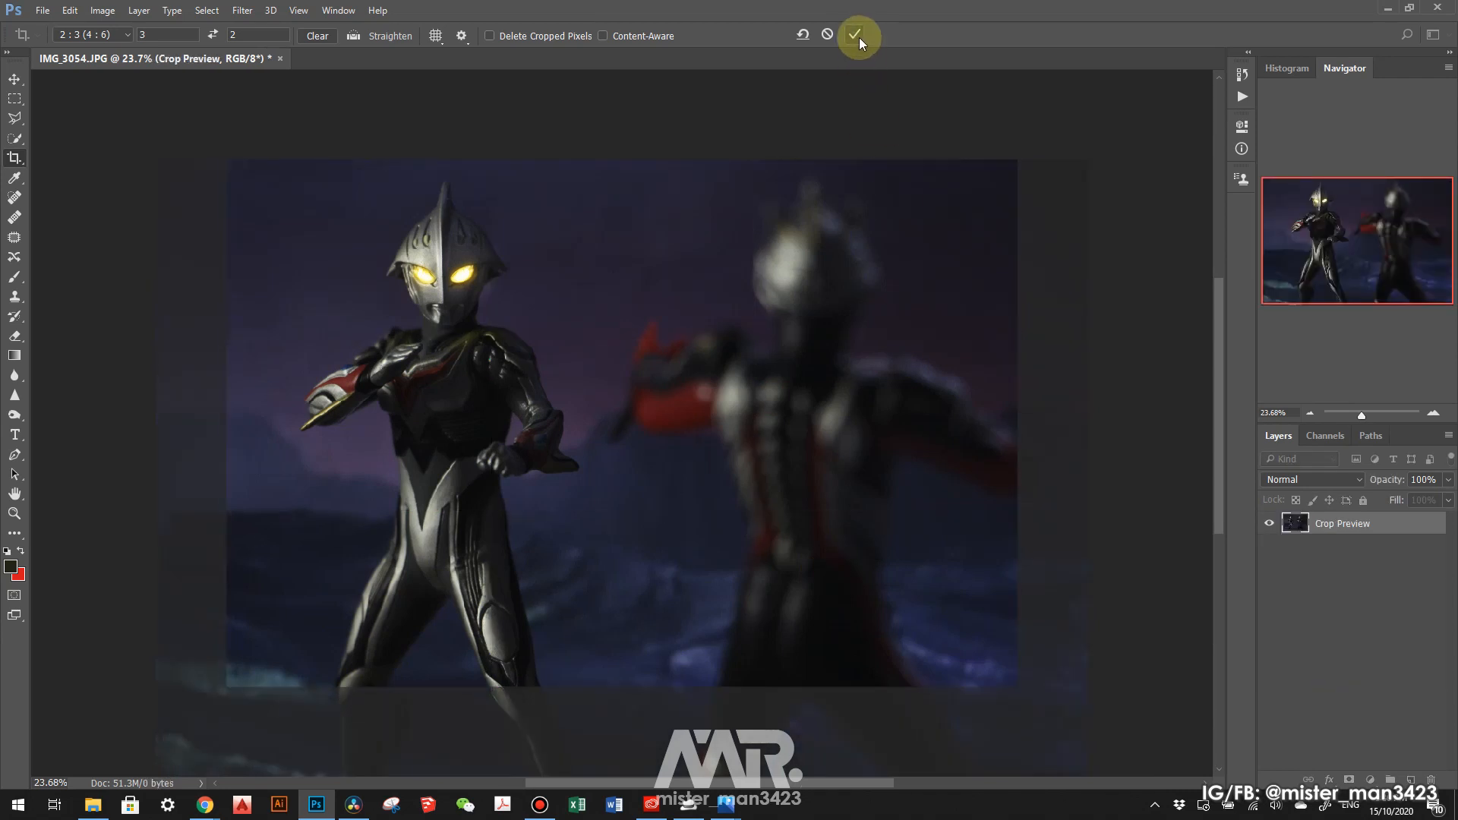